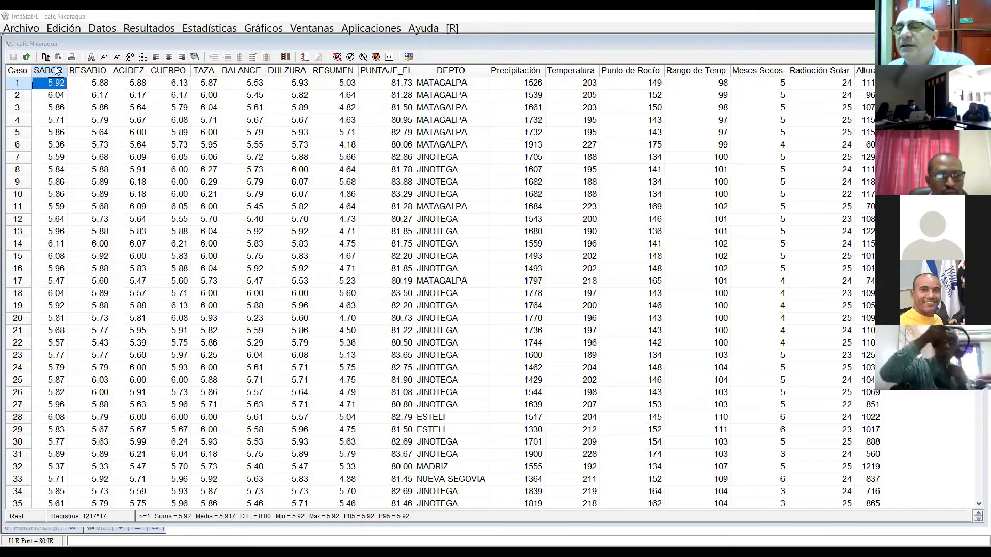
# Step: Review the coffee tasting score columns from RESABIO to RESUMEN and the DEPTO column in the data table
pyautogui.click(87, 70)
pyautogui.click(128, 71)
pyautogui.click(168, 70)
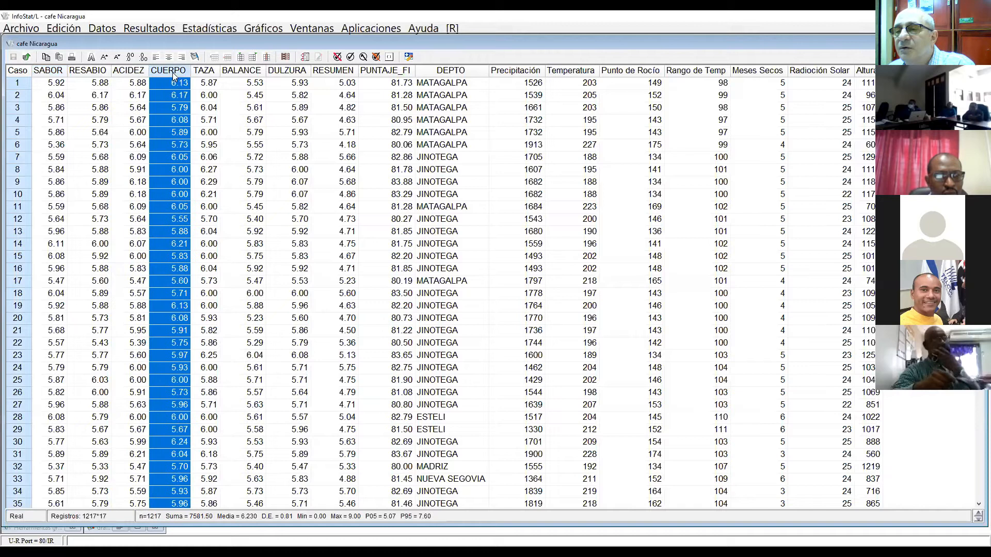
pyautogui.click(207, 72)
pyautogui.click(242, 71)
pyautogui.click(288, 72)
pyautogui.click(330, 71)
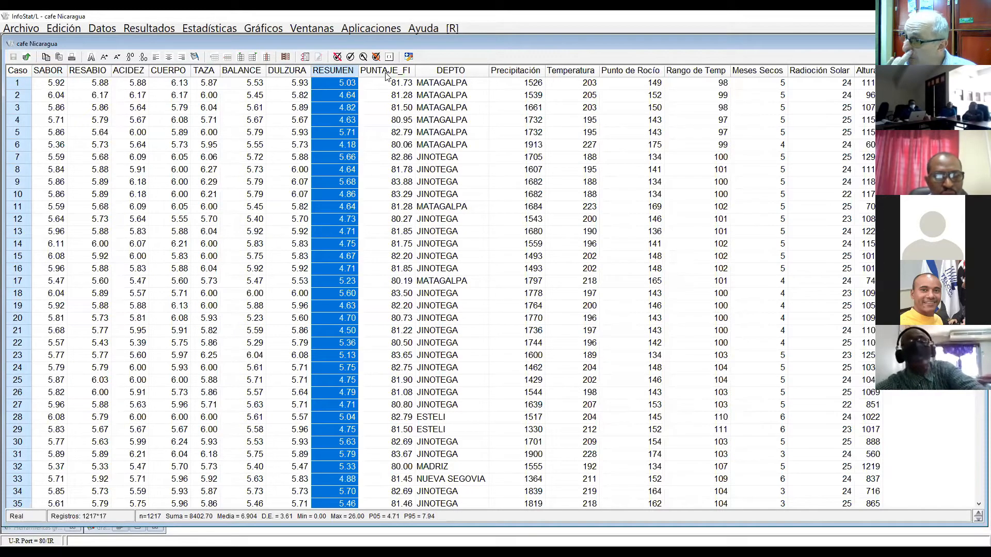
pyautogui.click(453, 85)
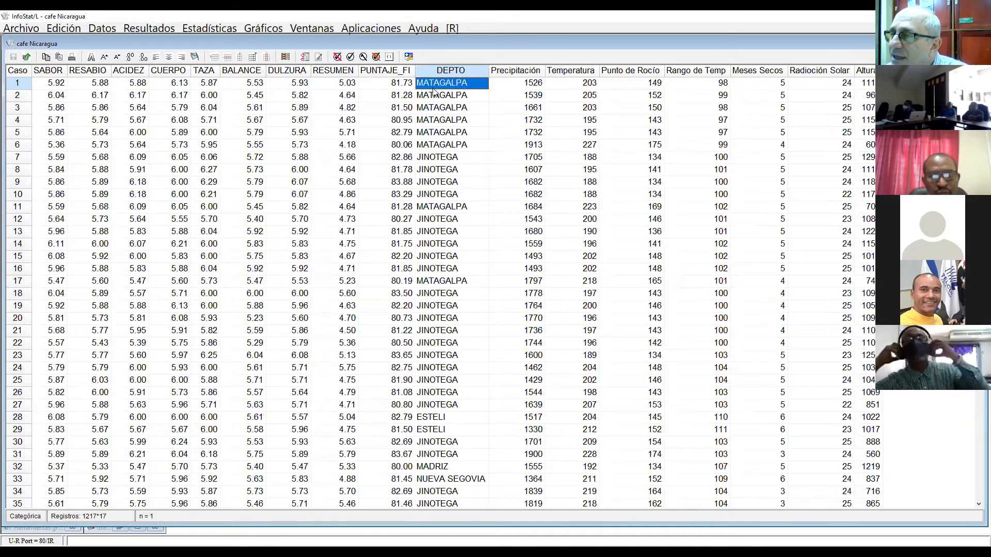
# Step: Review the Precipitación, Temperatura, Punto de Rocío and Rango de Temp columns of the data table
pyautogui.click(530, 85)
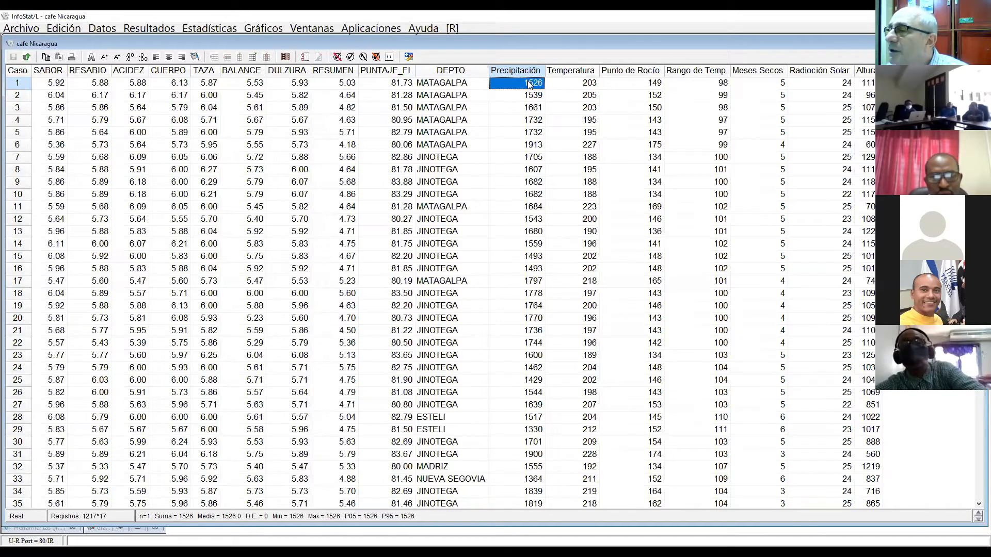
pyautogui.click(584, 79)
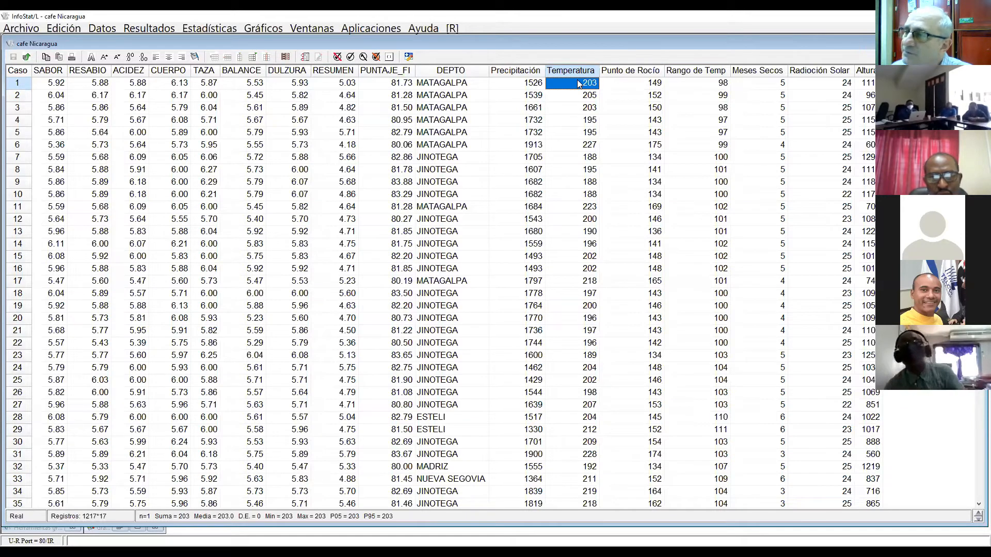
pyautogui.click(592, 97)
pyautogui.click(589, 86)
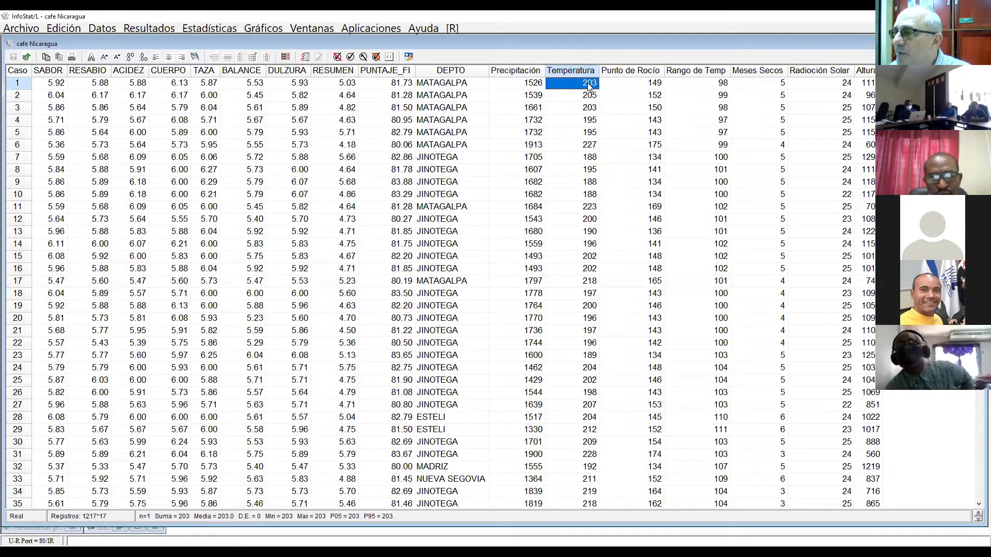
pyautogui.click(654, 85)
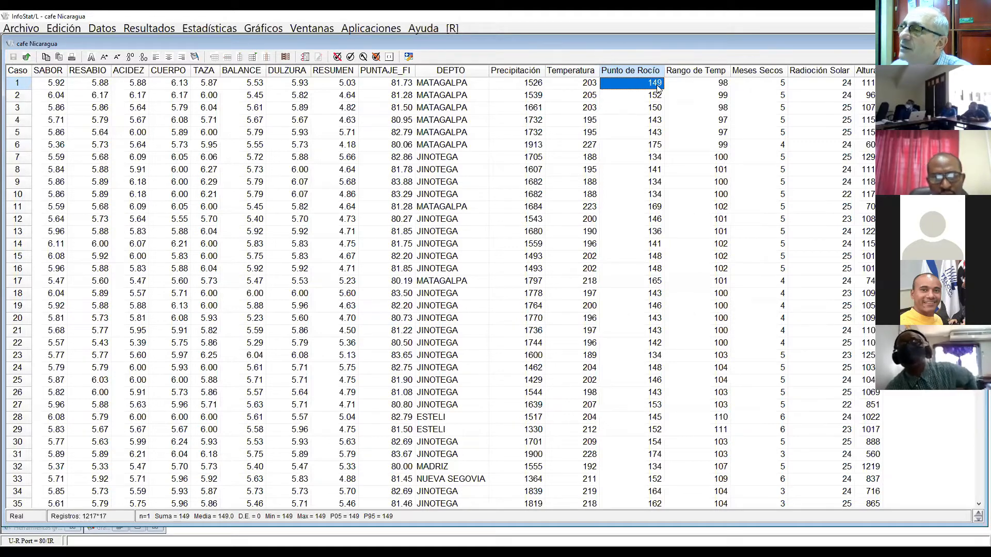
pyautogui.click(701, 86)
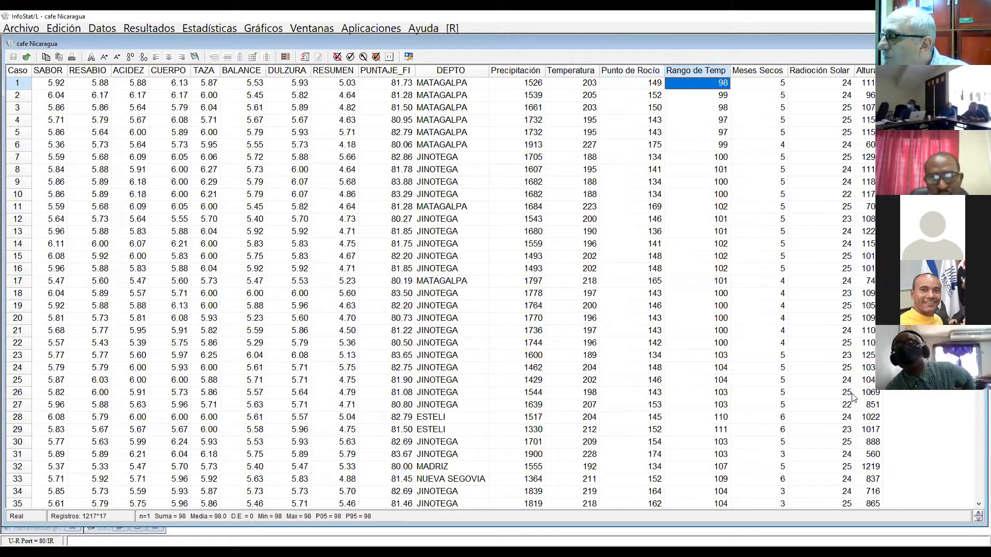
# Step: Review the Meses Secos, Radioción Solar and Altura columns of the data table
pyautogui.click(750, 456)
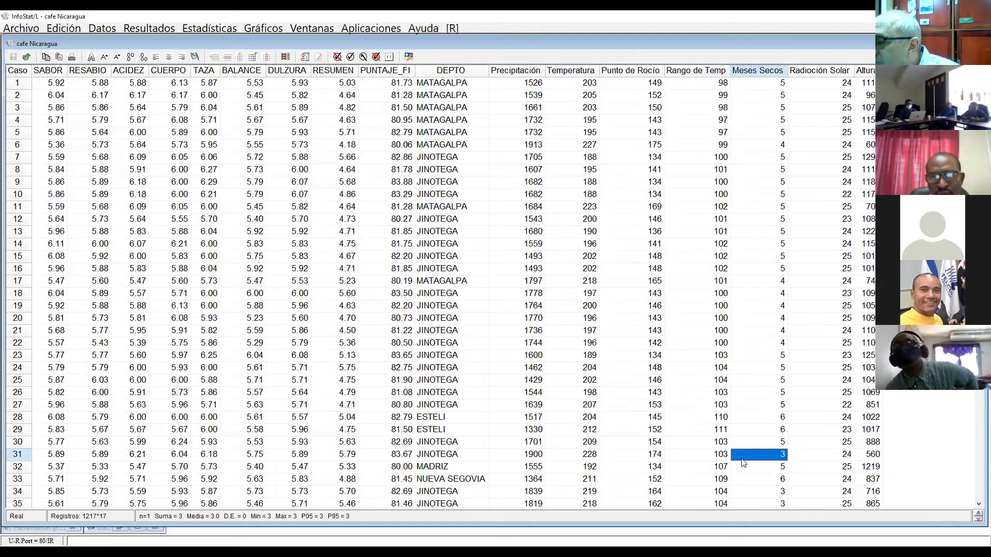
pyautogui.press('Right')
pyautogui.press('Right')
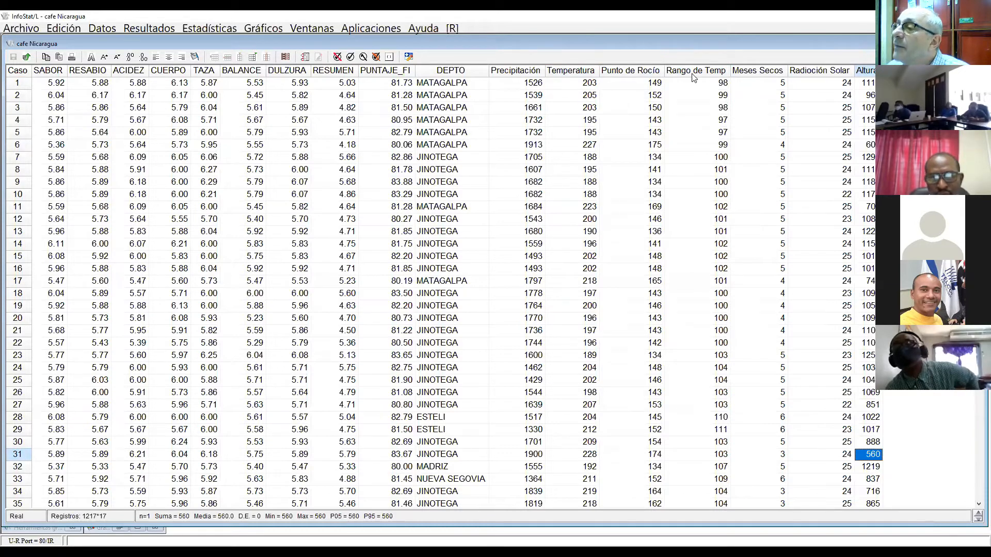
pyautogui.click(748, 72)
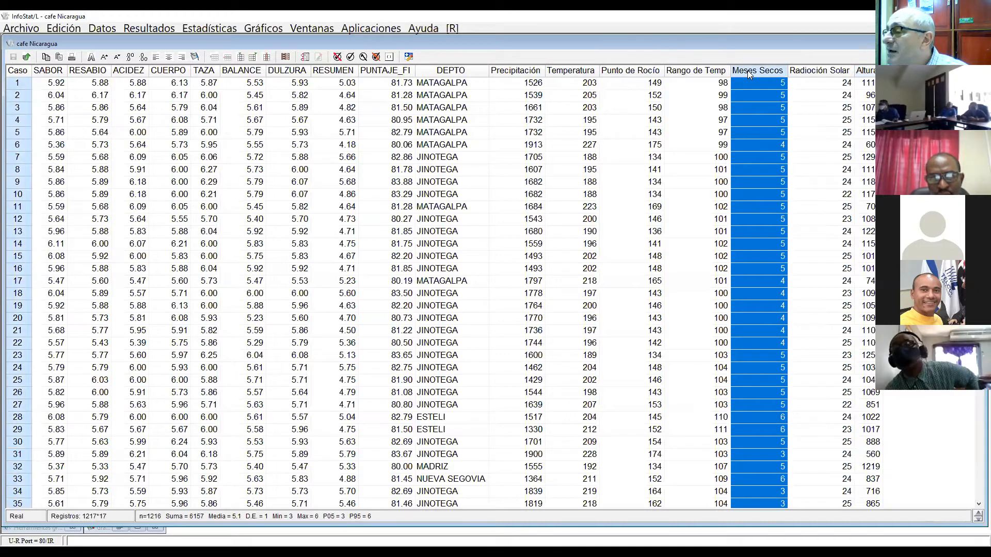
pyautogui.click(819, 71)
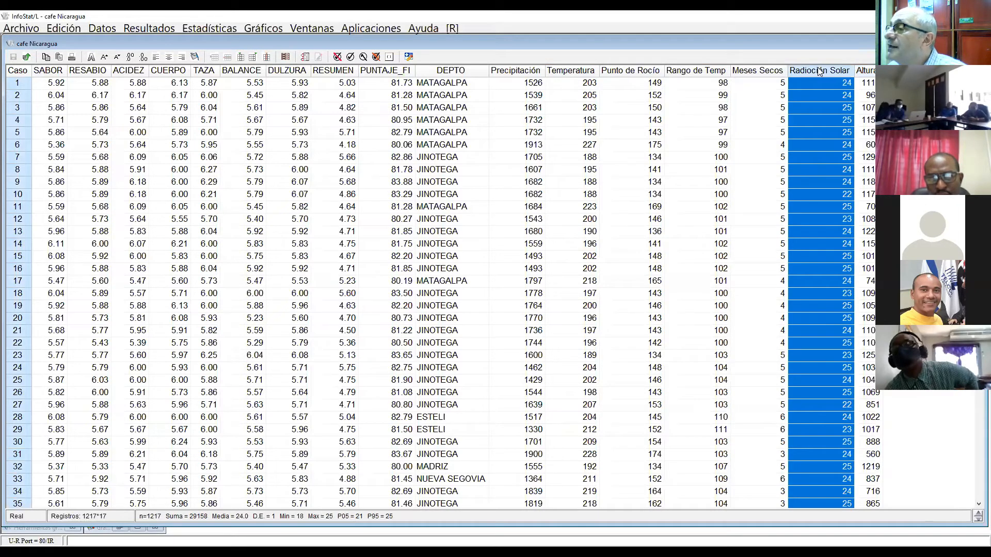
pyautogui.click(865, 71)
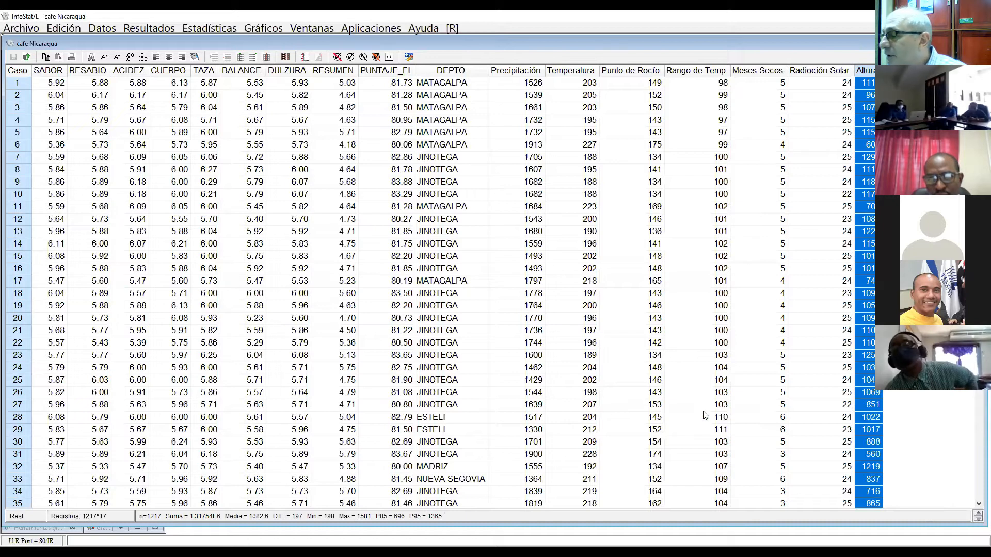
pyautogui.click(688, 381)
pyautogui.press('Right')
pyautogui.press('Right')
pyautogui.press('Right')
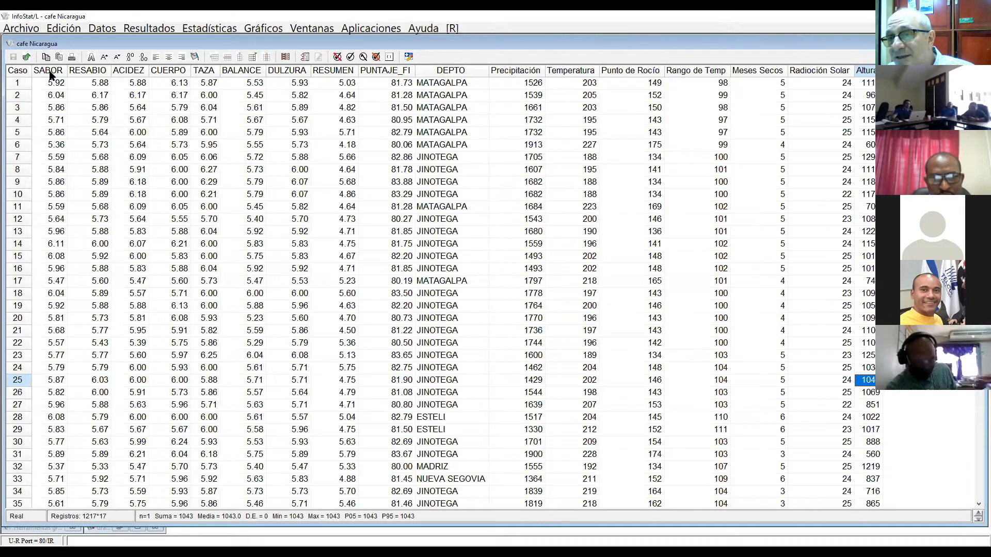
# Step: Colour the adjacent columns from SABOR to RESUMEN yellow
pyautogui.moveTo(51, 73); pyautogui.dragTo(316, 72)
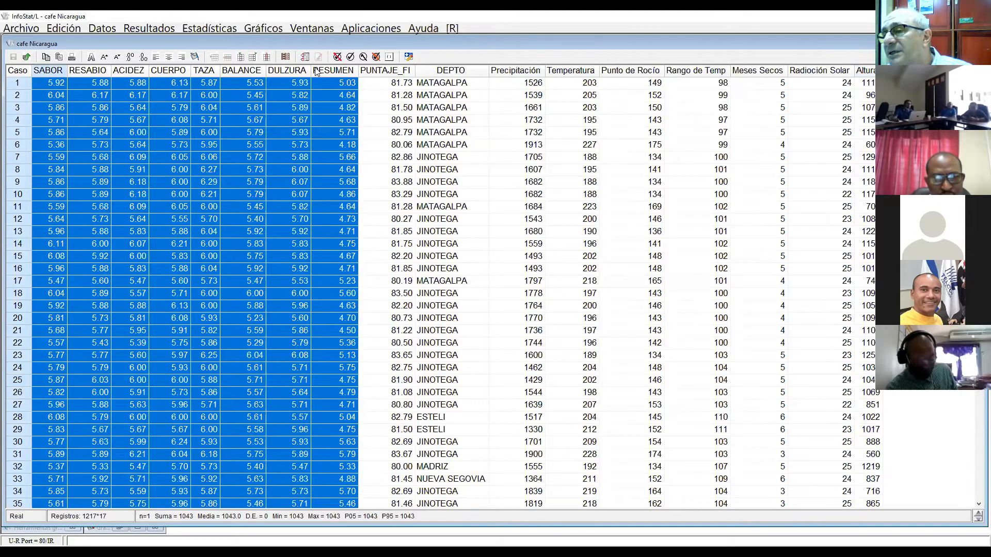
pyautogui.moveTo(316, 71); pyautogui.dragTo(333, 70)
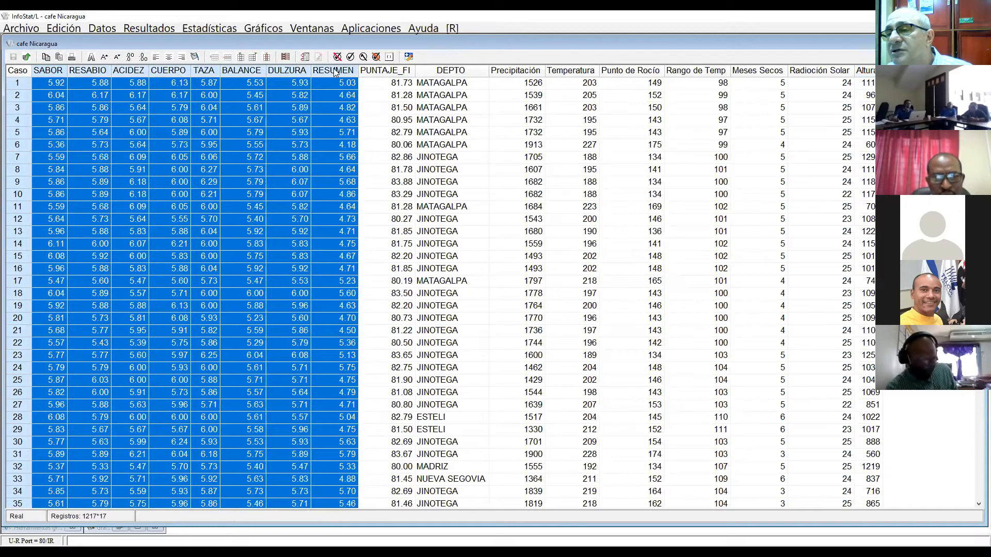
pyautogui.rightClick(332, 73)
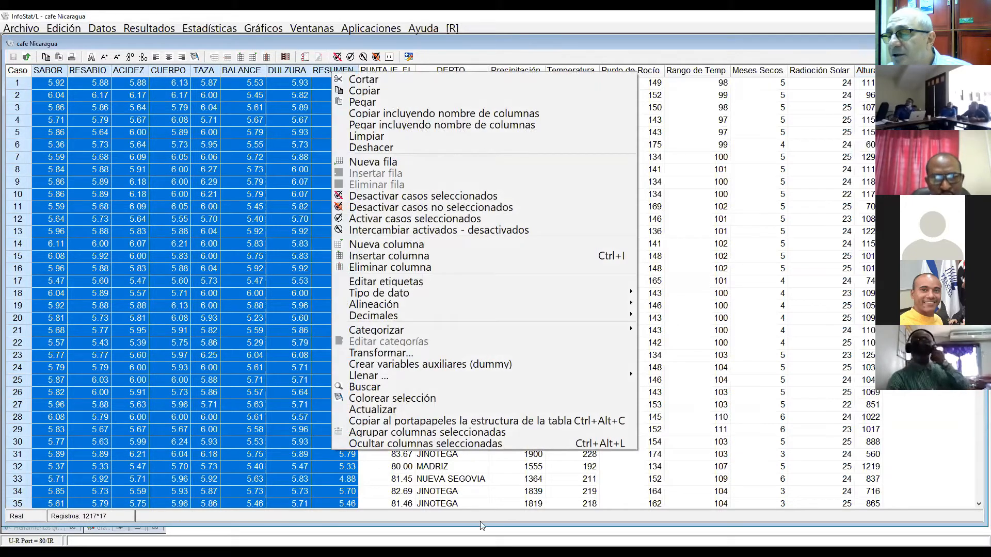
pyautogui.click(413, 398)
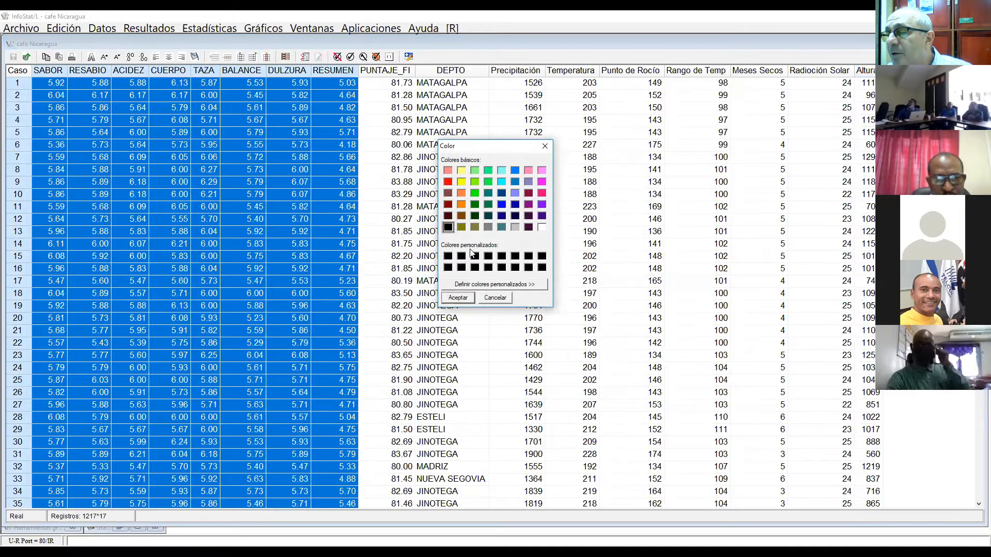
pyautogui.click(459, 182)
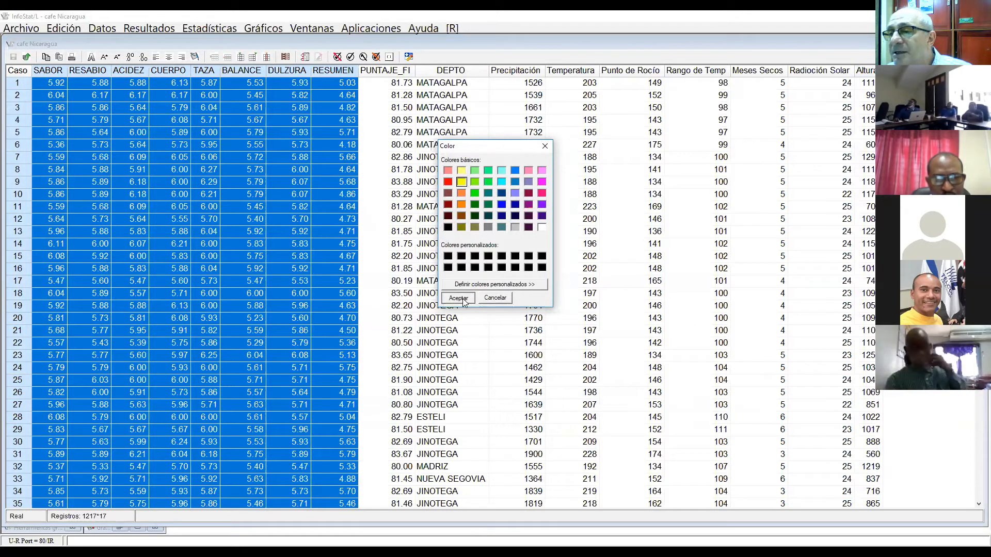
pyautogui.click(458, 297)
pyautogui.click(494, 320)
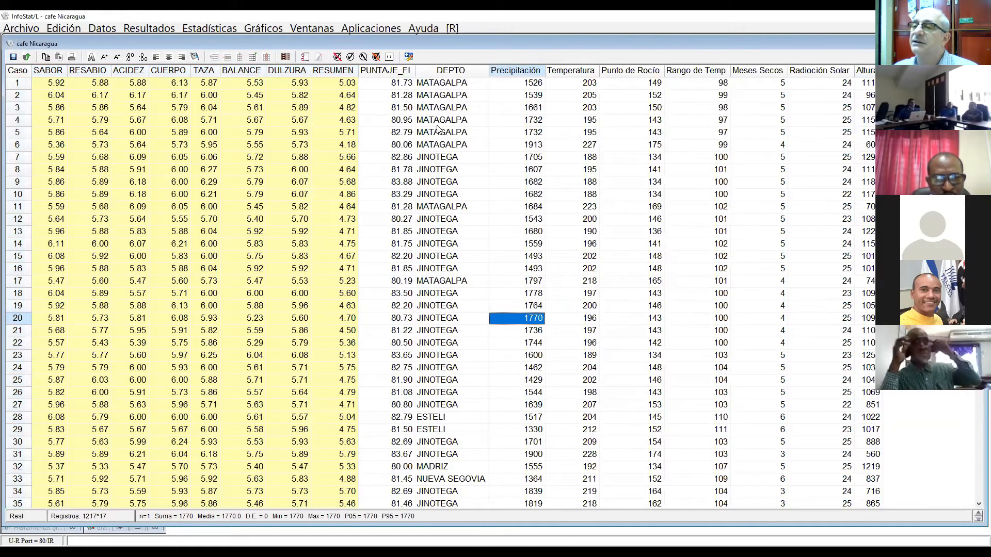
# Step: Colour the DEPTO column pink
pyautogui.click(449, 71)
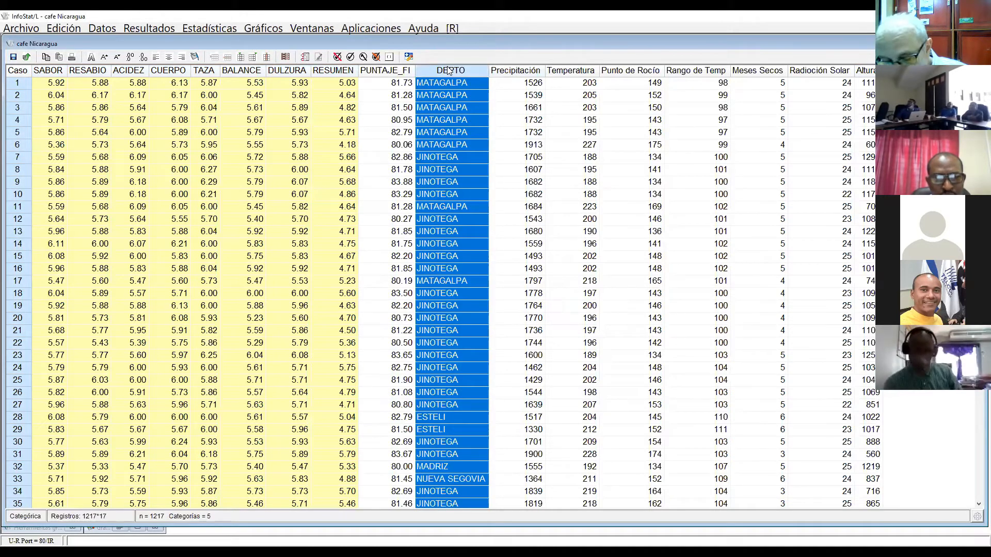
pyautogui.rightClick(449, 71)
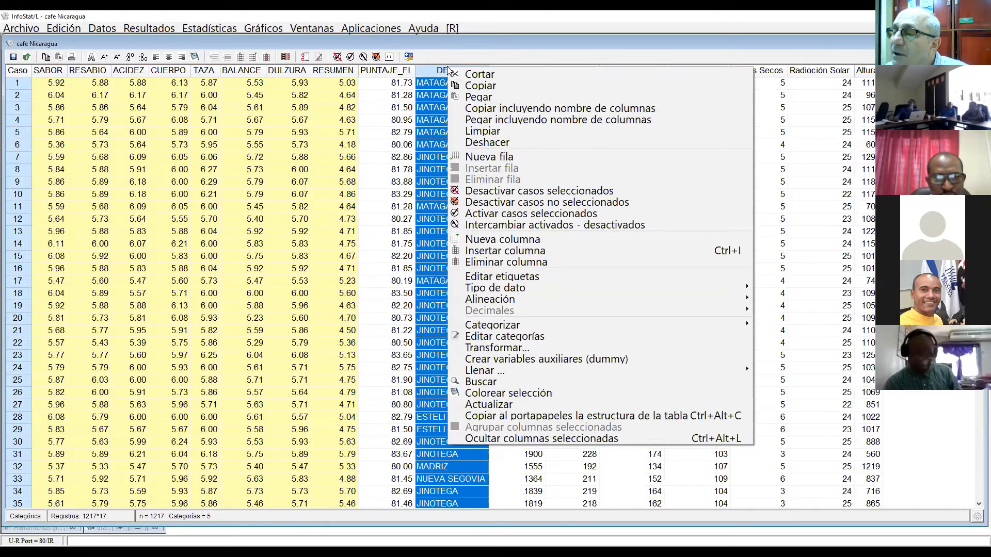
pyautogui.click(490, 393)
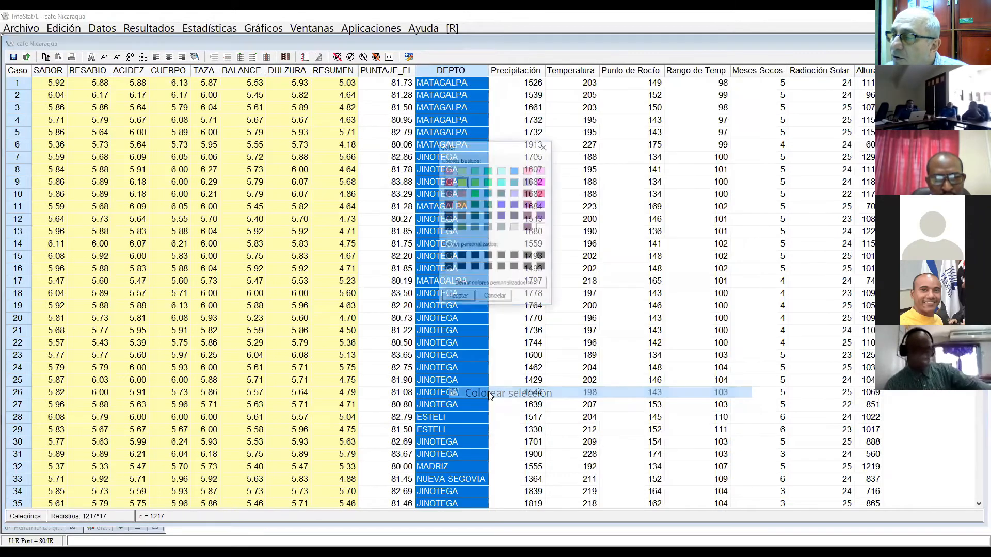
pyautogui.click(474, 194)
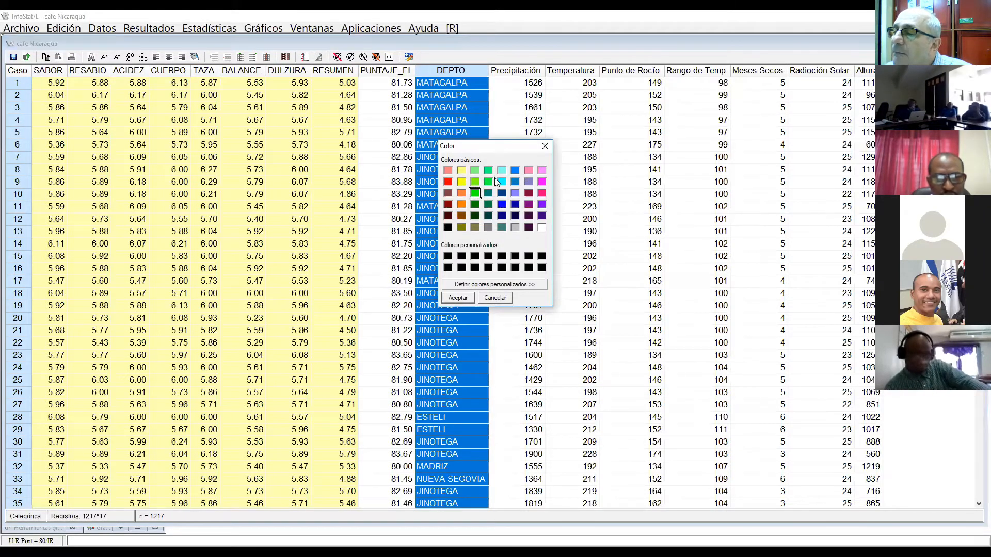
pyautogui.click(528, 171)
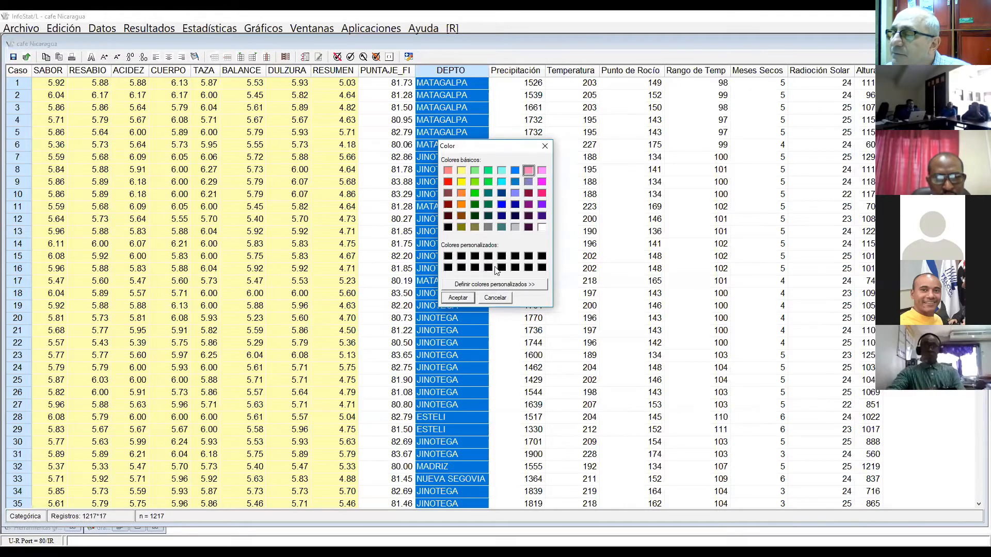
pyautogui.click(466, 300)
pyautogui.click(579, 279)
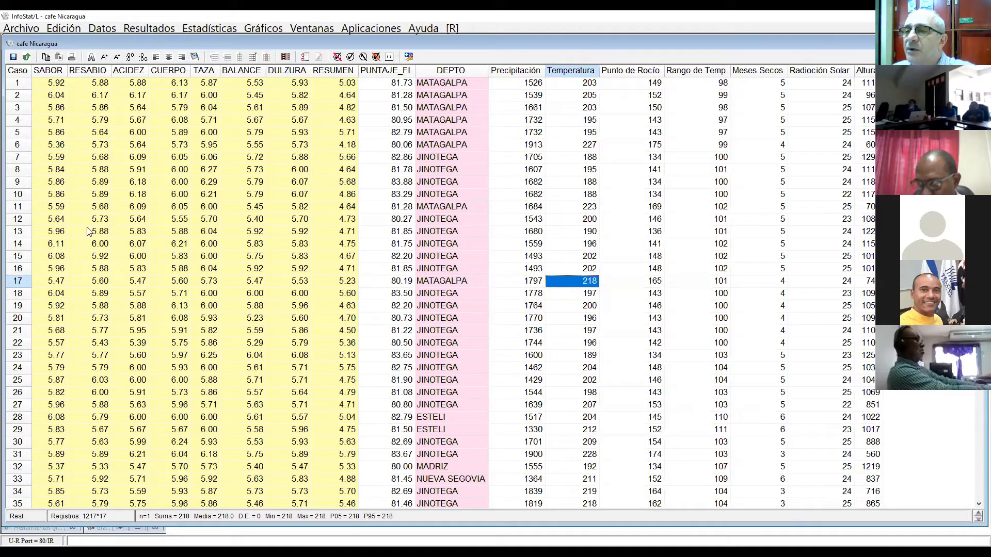
# Step: Start a Medidas resumen analysis with the eight columns from SABOR to RESUMEN as variables and no classification criterion
pyautogui.click(191, 28)
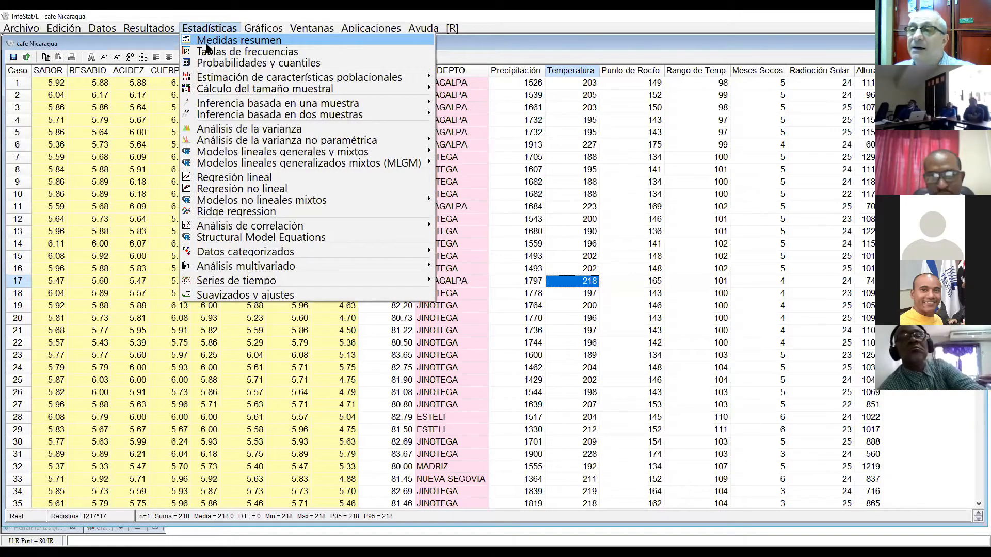
pyautogui.click(208, 40)
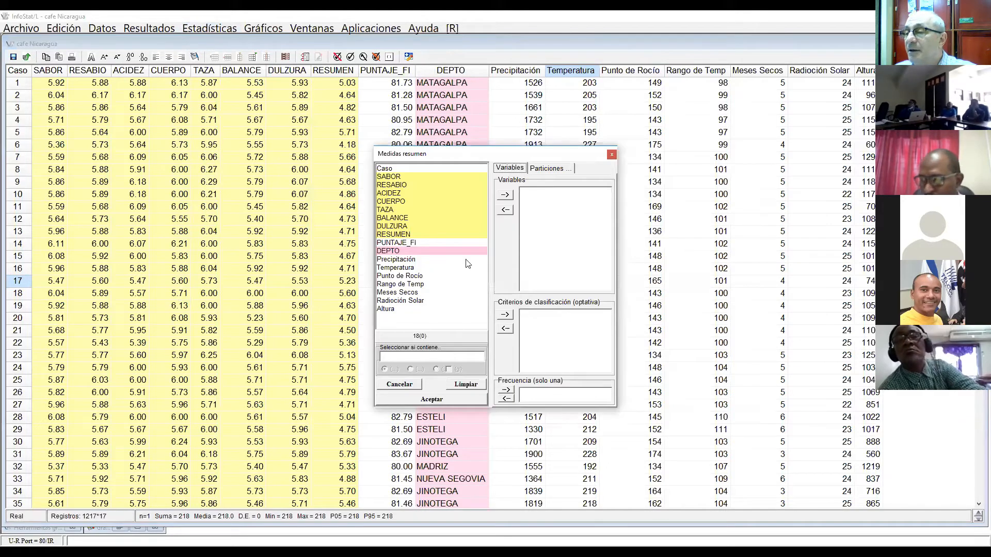
pyautogui.click(412, 179)
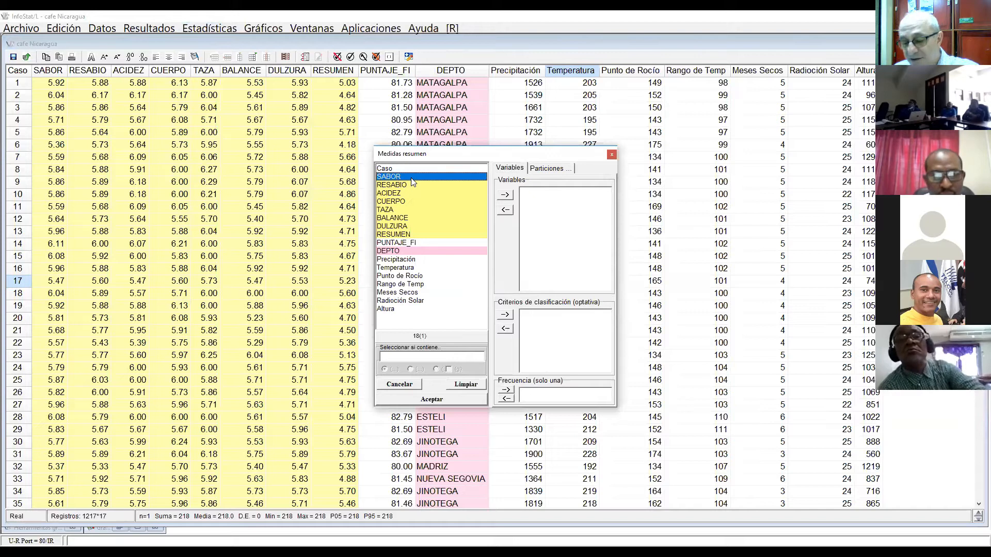
pyautogui.hotkey('shift', 'Down')
pyautogui.hotkey('shift', 'Down')
pyautogui.hotkey('shift', 'Down')
pyautogui.hotkey('shift', 'Down')
pyautogui.hotkey('shift', 'Down')
pyautogui.hotkey('shift', 'Down')
pyautogui.hotkey('shift', 'Down')
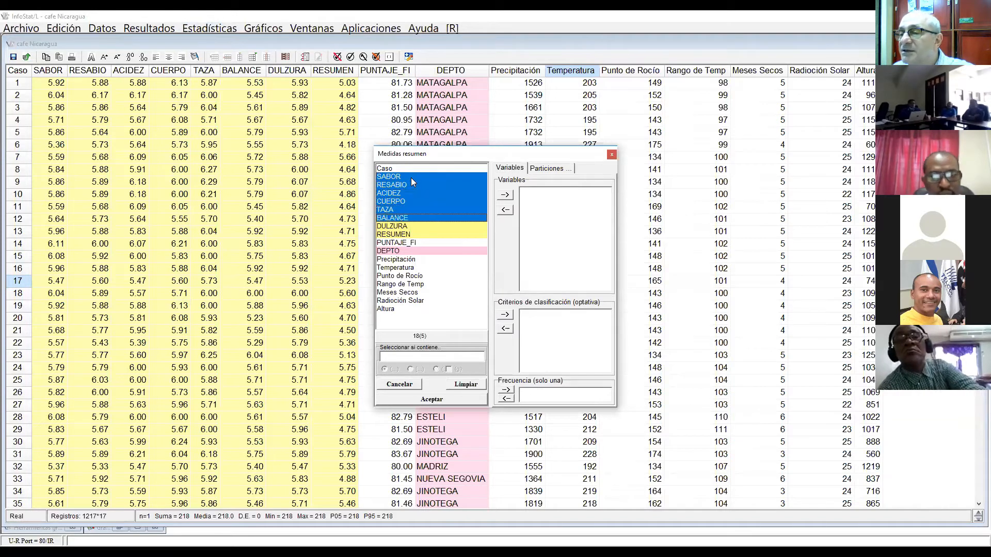
pyautogui.click(504, 195)
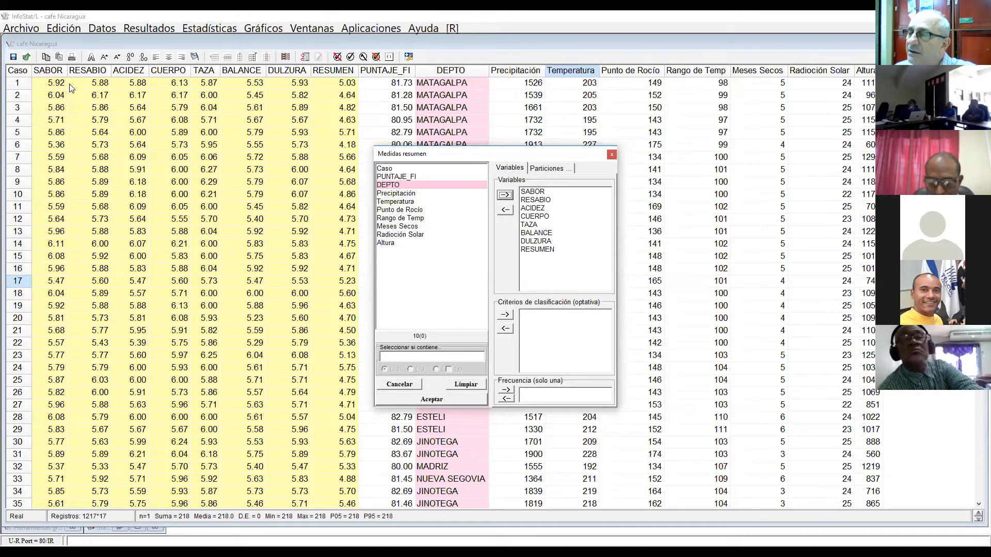
pyautogui.click(444, 401)
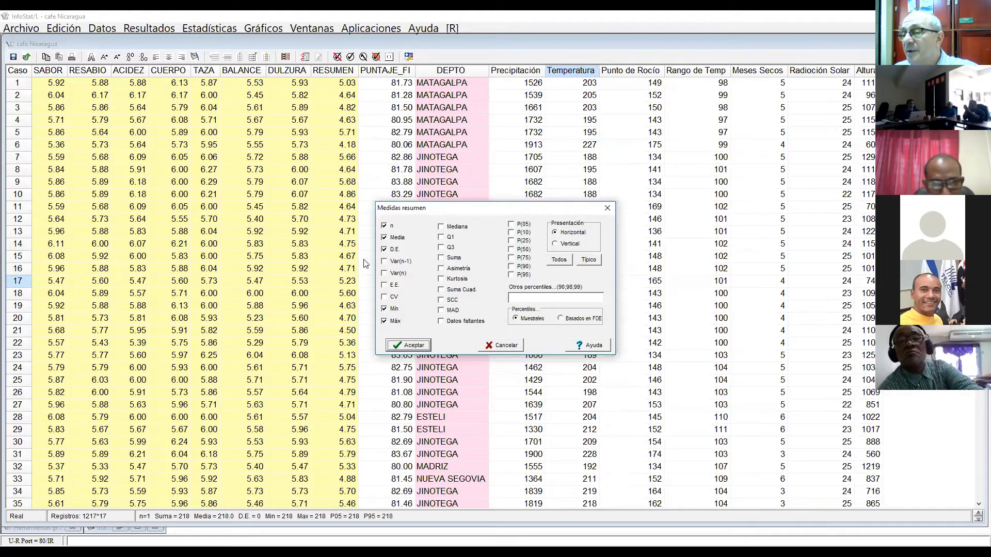
# Step: Add CV, Mediana, Asimetría and Kurtosis to the n, Media, D.E., Mín and Máx measures, and run the summary
pyautogui.click(384, 237)
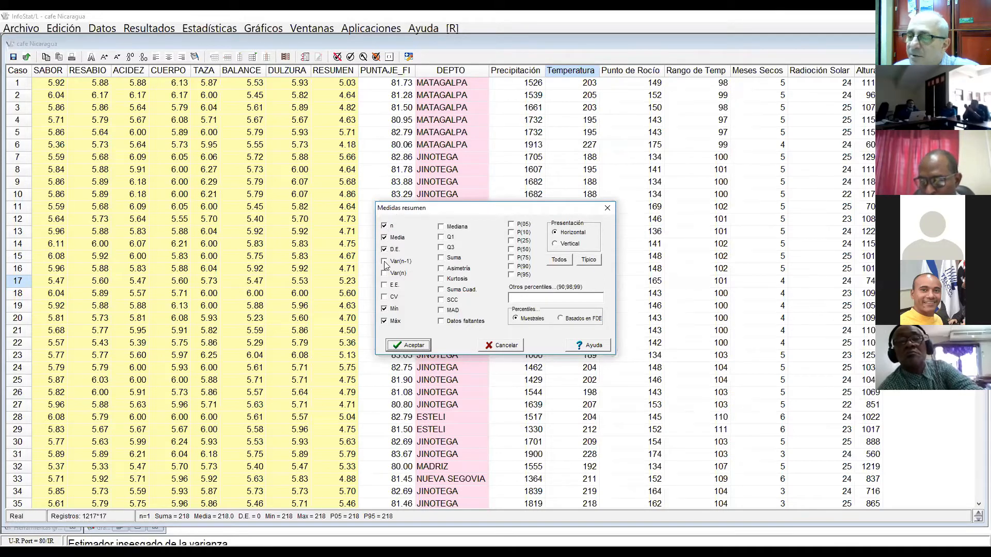
pyautogui.click(384, 297)
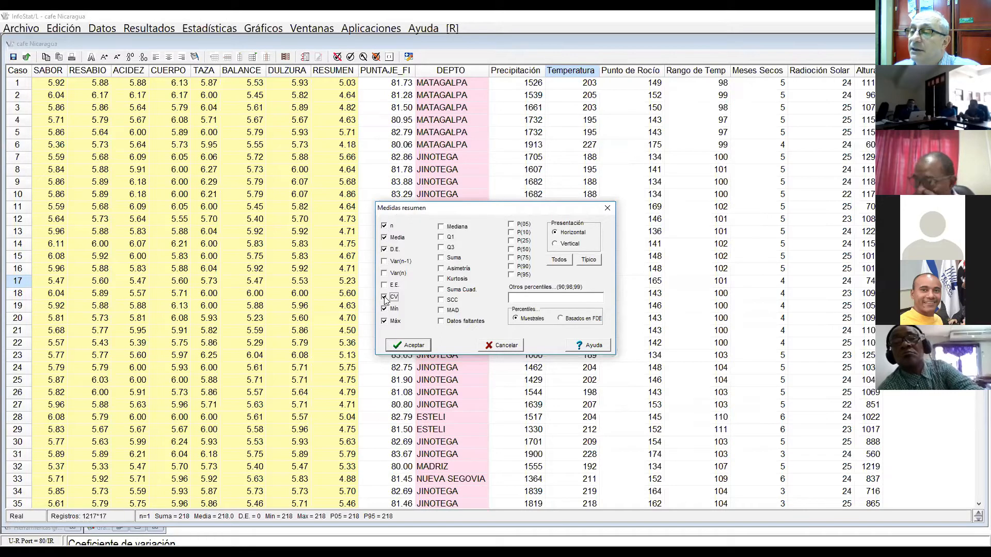
pyautogui.click(442, 227)
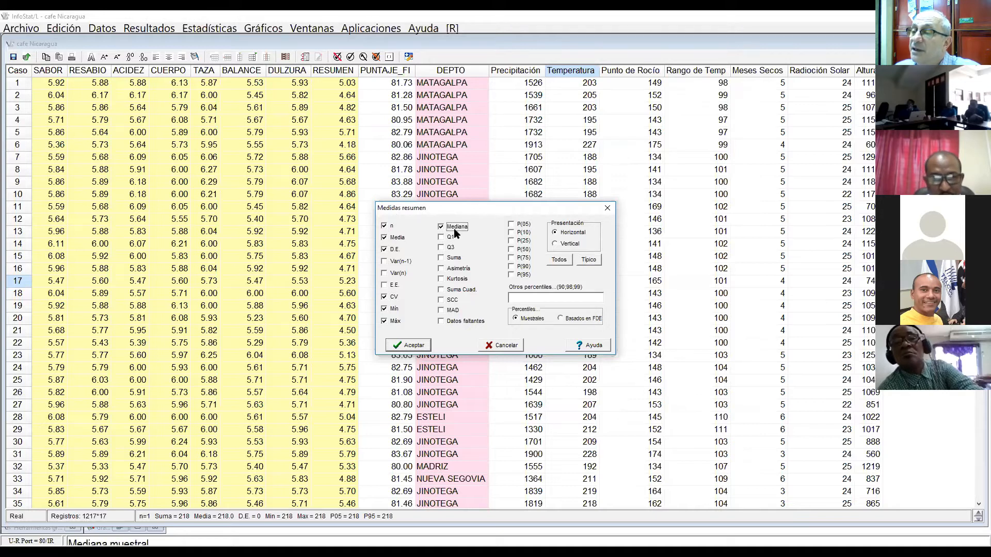
pyautogui.click(443, 270)
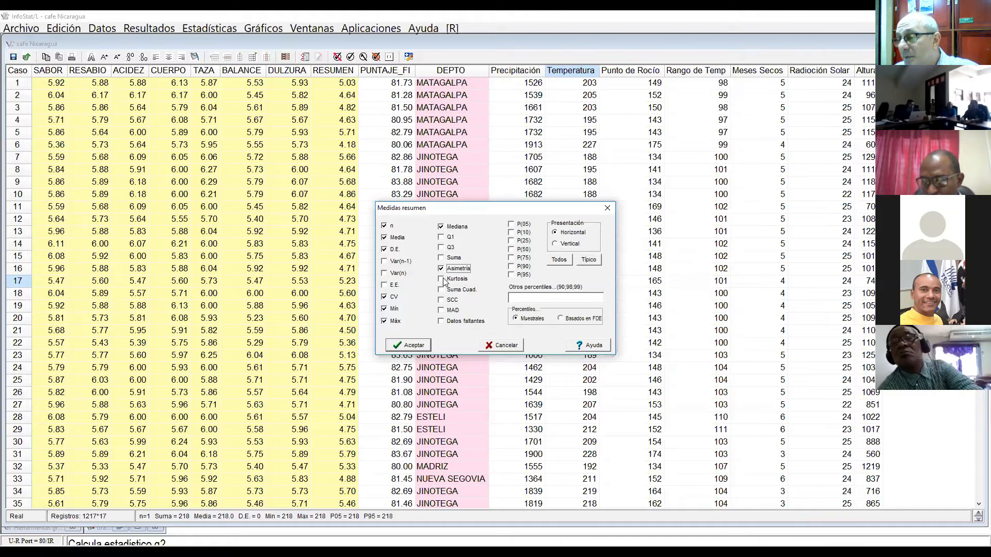
pyautogui.click(442, 280)
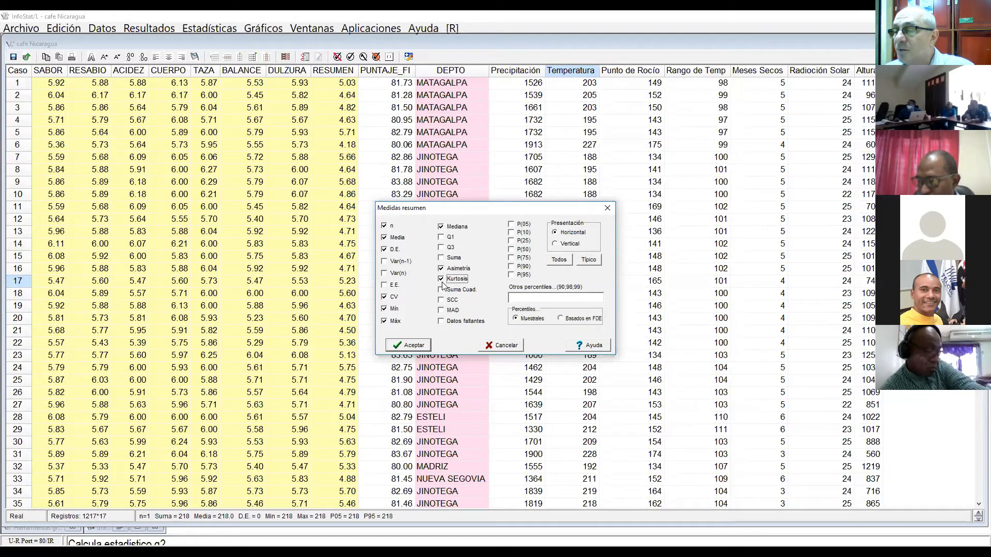
pyautogui.click(411, 351)
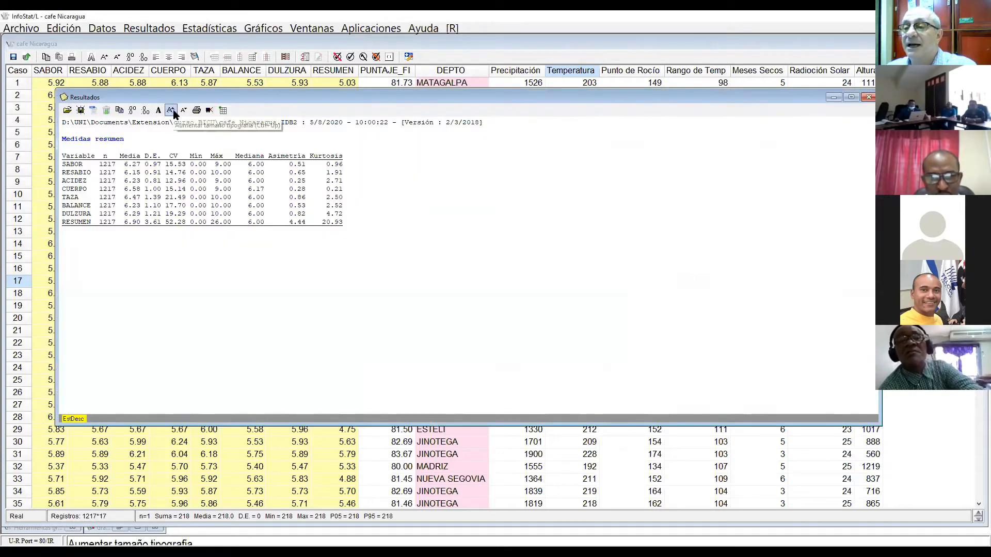
# Step: Enlarge the text of the Medidas resumen results by several sizes
pyautogui.click(172, 111)
pyautogui.click(172, 111)
pyautogui.click(172, 111)
pyautogui.click(172, 111)
pyautogui.click(172, 111)
pyautogui.click(172, 111)
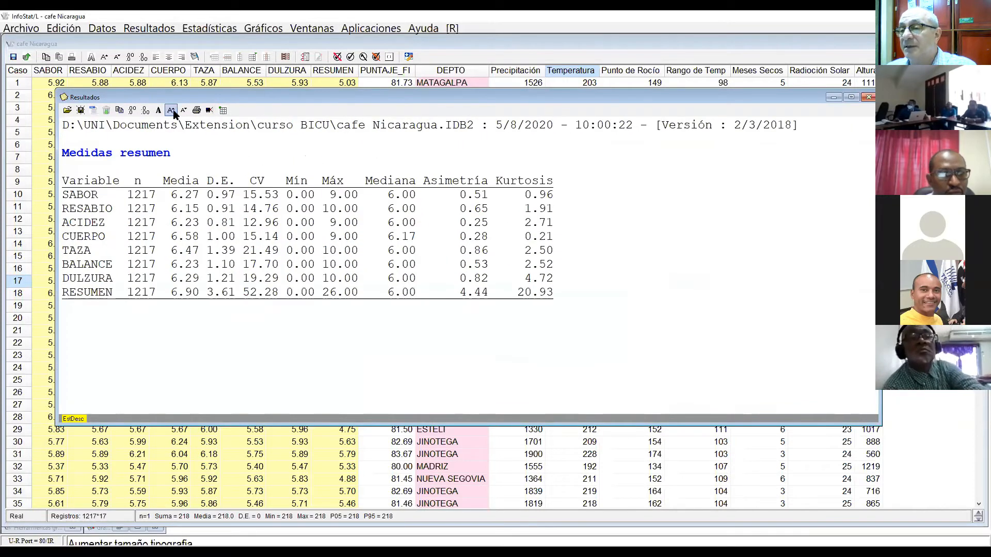
pyautogui.click(172, 111)
pyautogui.click(171, 111)
pyautogui.click(172, 111)
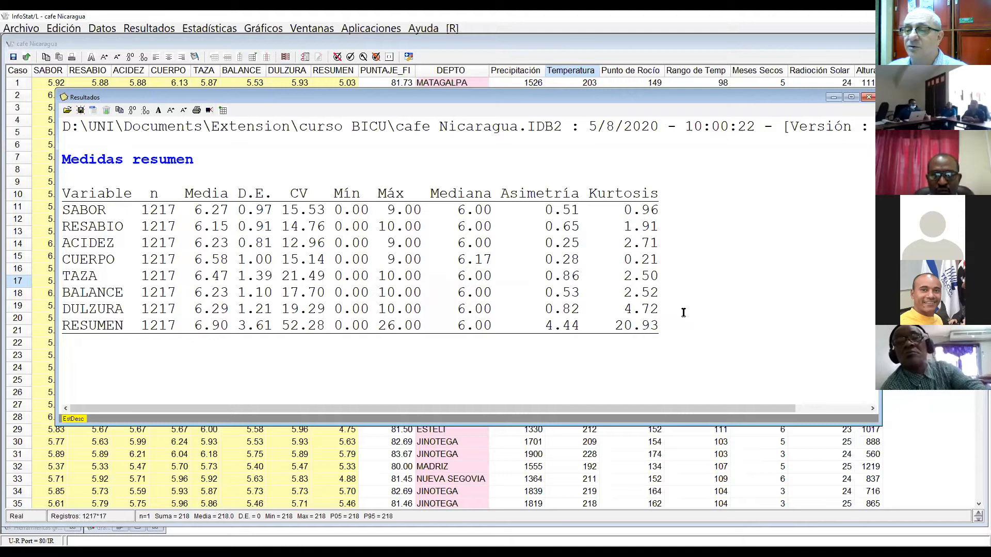
# Step: Examine the Kurtosis, Máx and CV values of the RESUMEN variable in the results table
pyautogui.moveTo(616, 325); pyautogui.dragTo(670, 332)
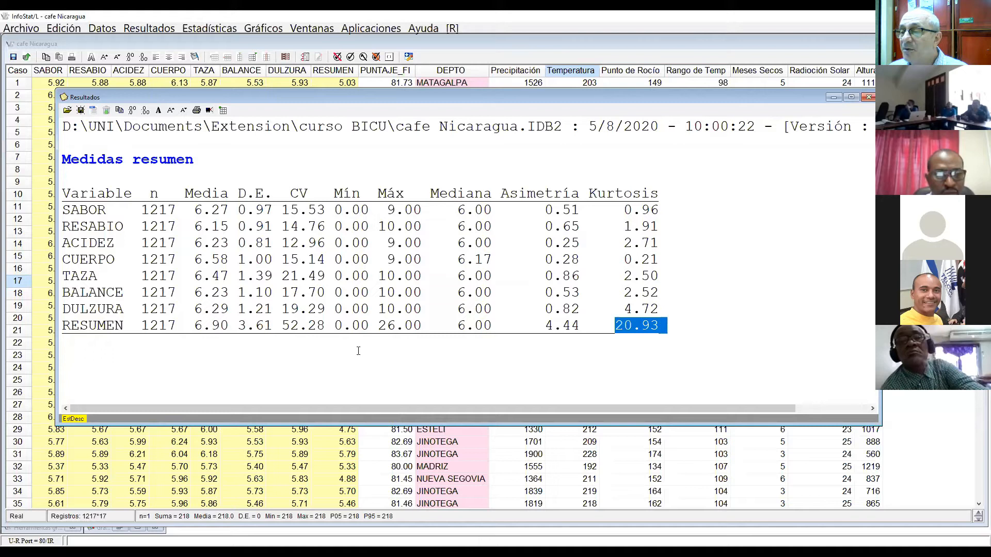
pyautogui.moveTo(378, 325); pyautogui.dragTo(439, 325)
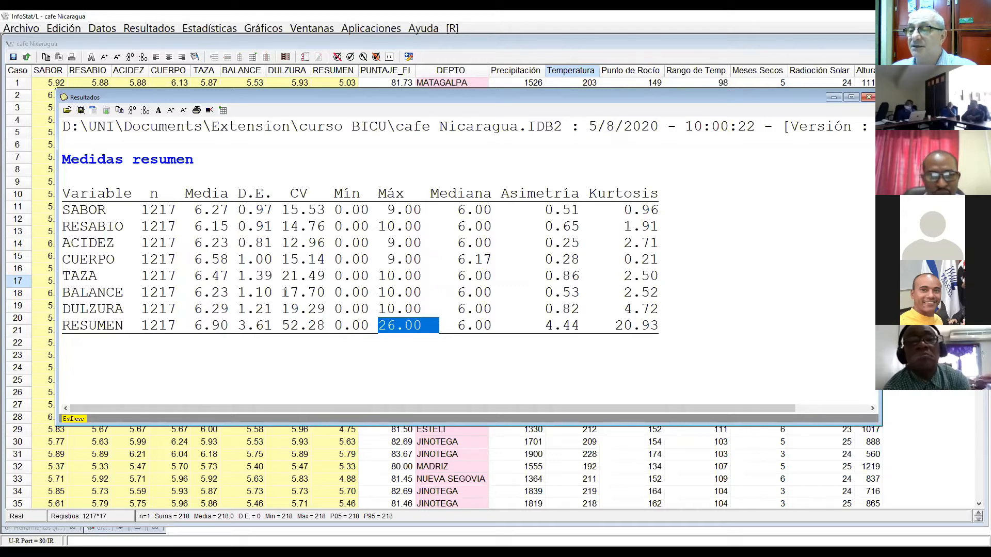
pyautogui.moveTo(284, 326); pyautogui.dragTo(332, 330)
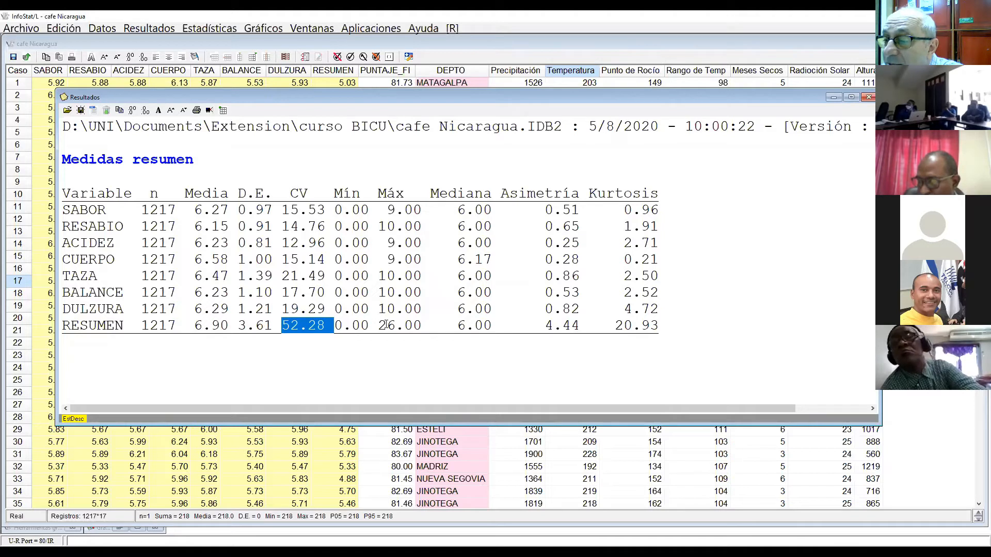
pyautogui.moveTo(387, 325); pyautogui.dragTo(414, 325)
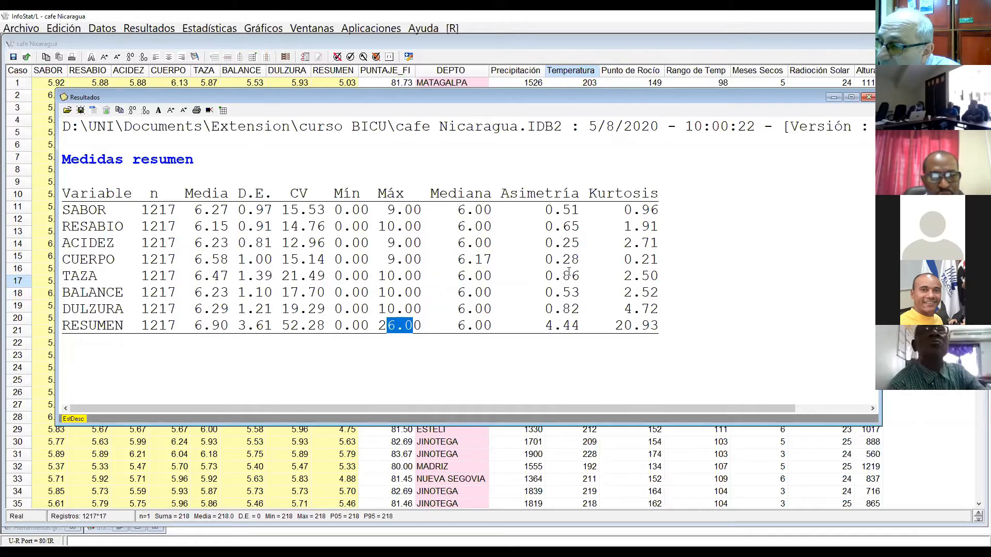
# Step: Return to the first case of the cafe Nicaragua data table and enlarge the table's text by one size
pyautogui.click(463, 459)
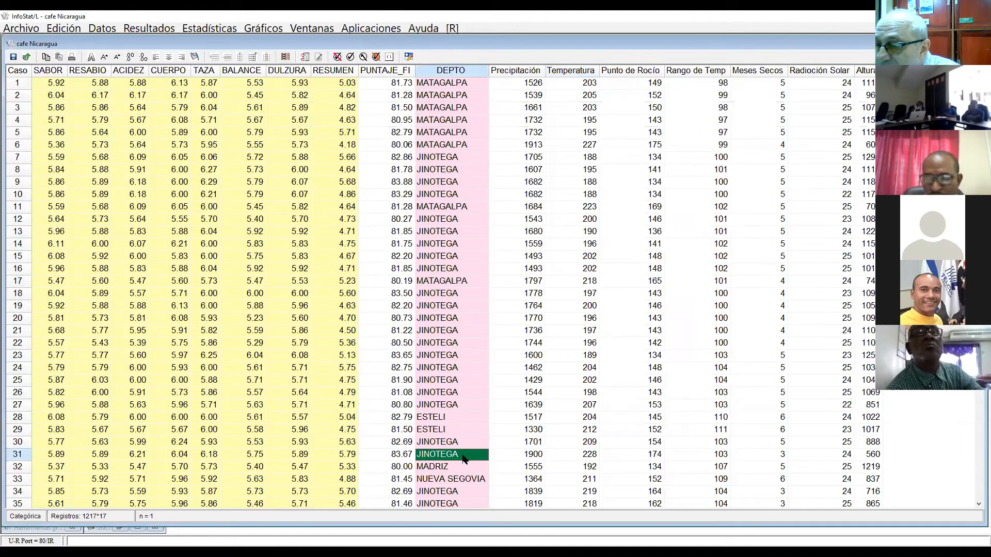
pyautogui.scroll(8, 357, 233)
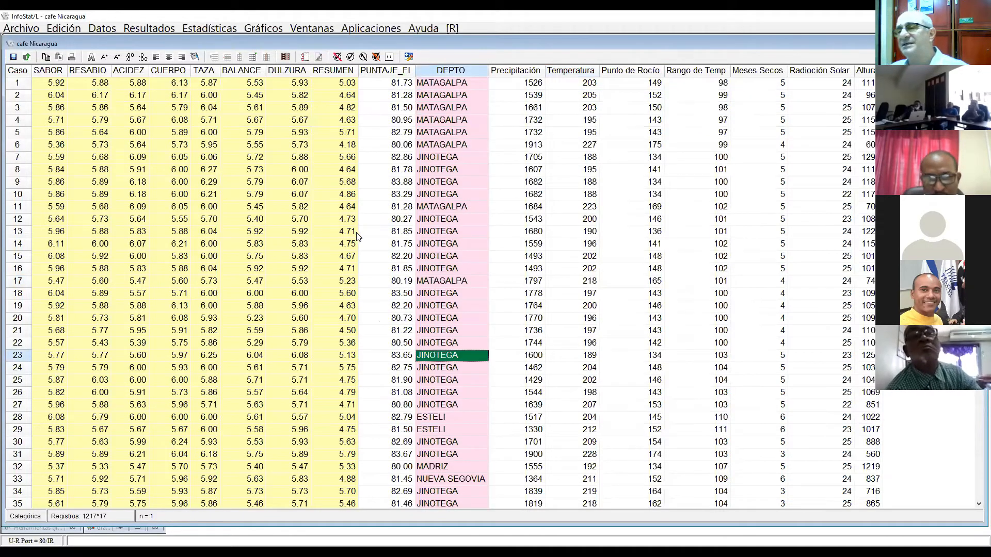
pyautogui.scroll(20, 357, 235)
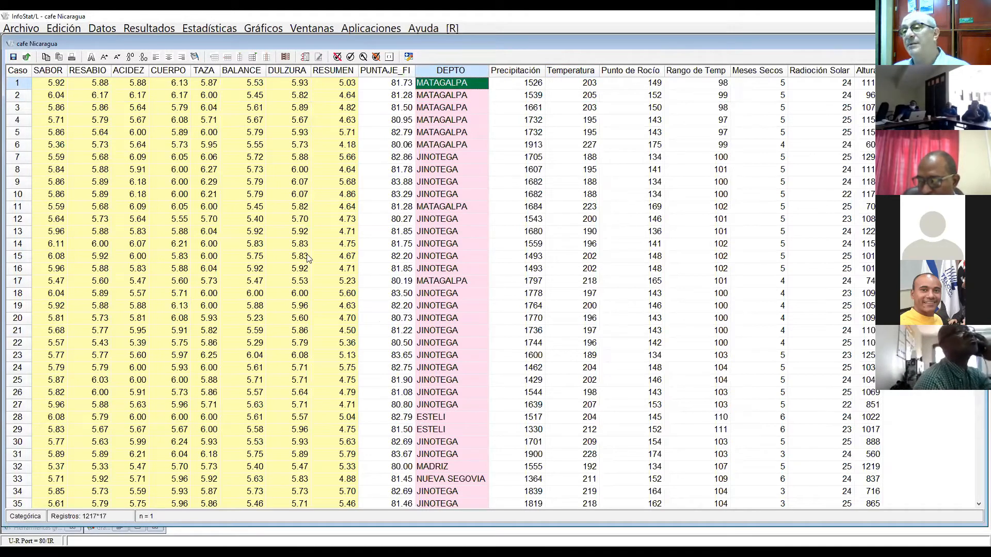
pyautogui.click(105, 59)
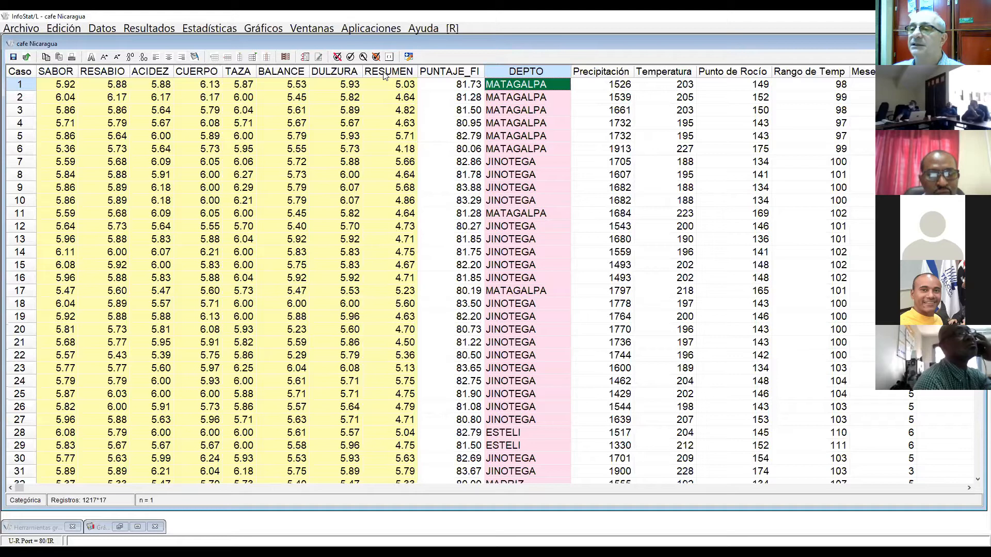
# Step: Sort the data table by RESUMEN from highest to lowest
pyautogui.click(101, 29)
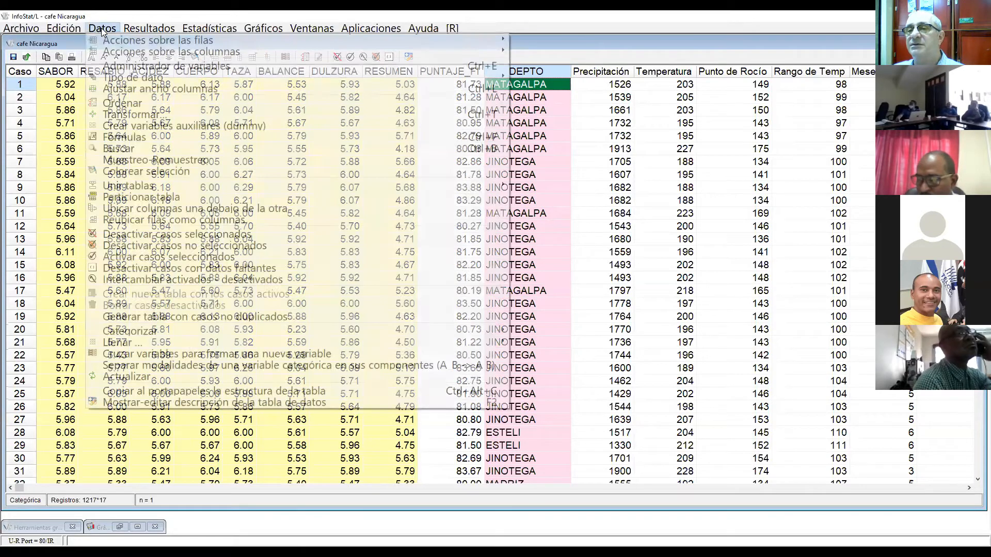
pyautogui.click(118, 104)
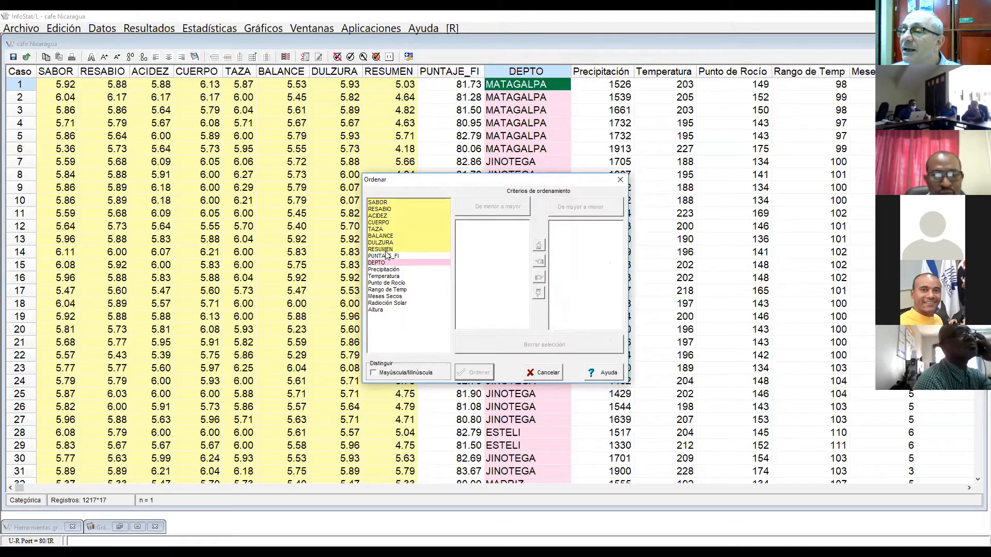
pyautogui.click(386, 251)
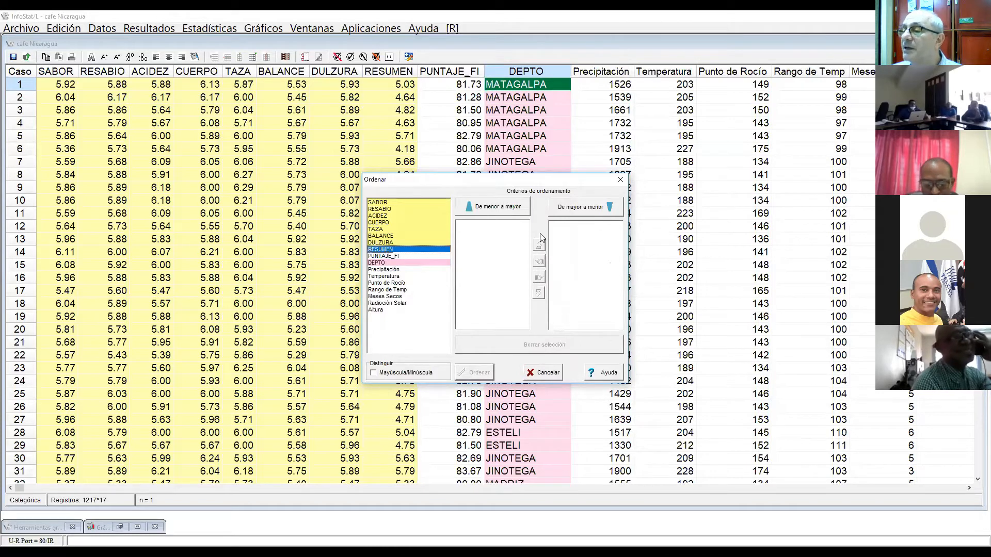
pyautogui.click(580, 206)
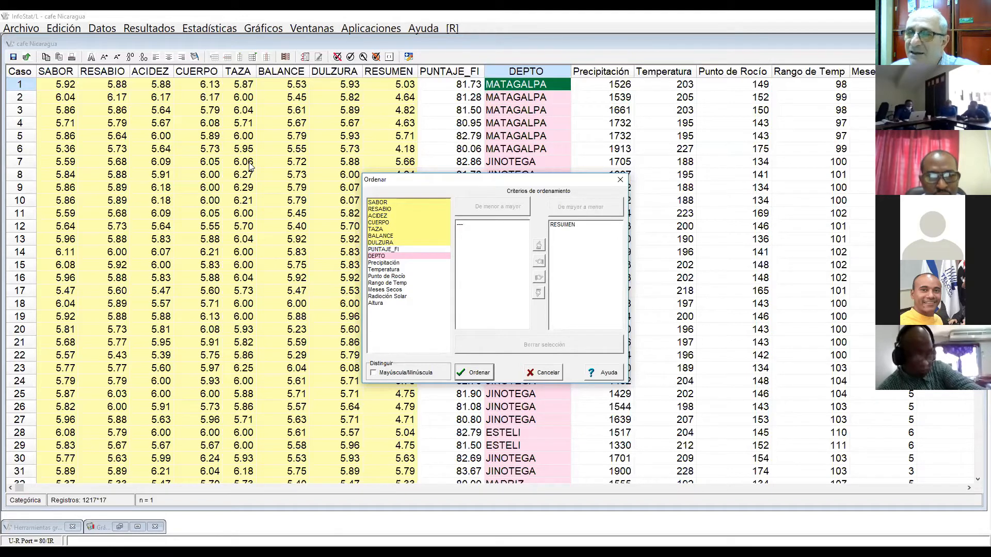
pyautogui.click(481, 373)
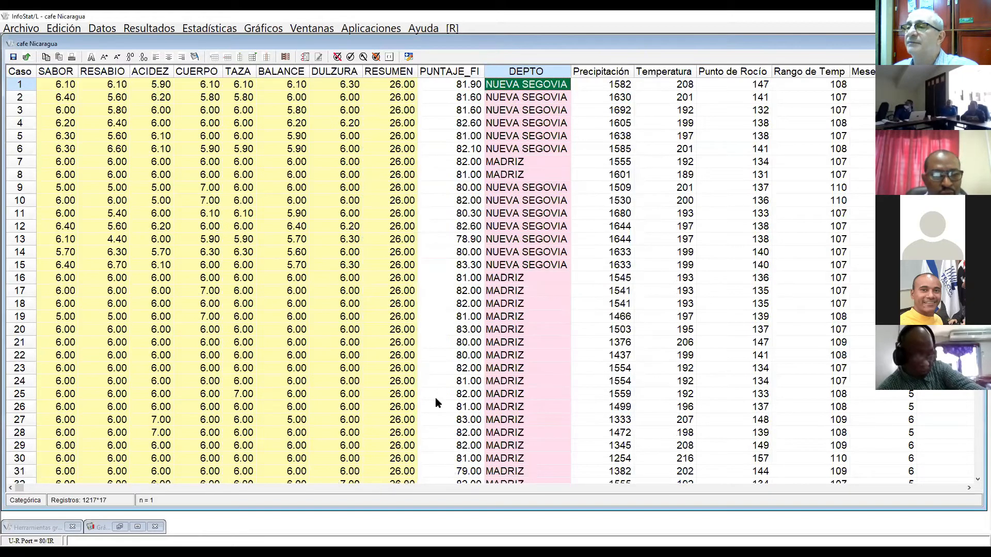
# Step: Select the RESUMEN cells holding 26.00 to inspect the extreme cases, and go back up the table
pyautogui.moveTo(383, 87); pyautogui.dragTo(387, 161)
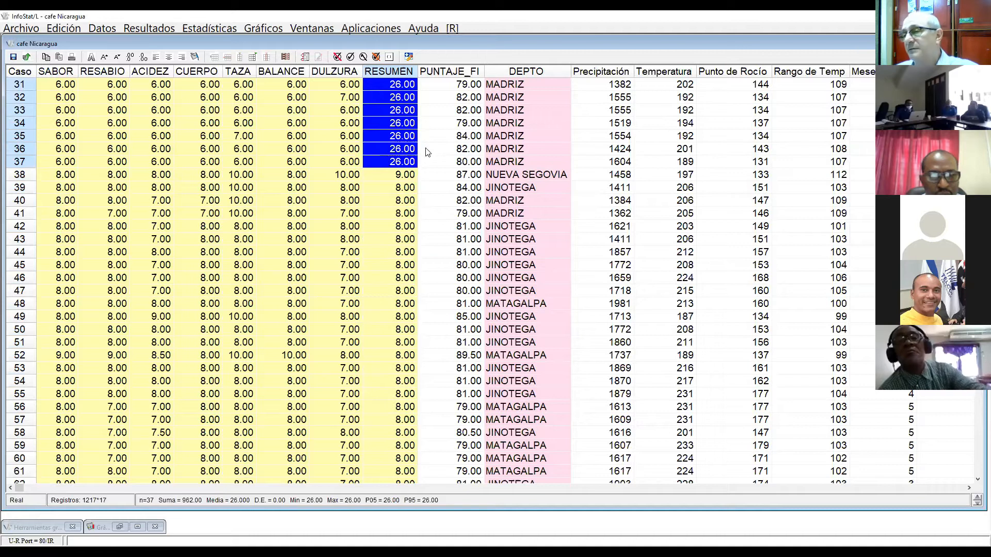
pyautogui.click(234, 174)
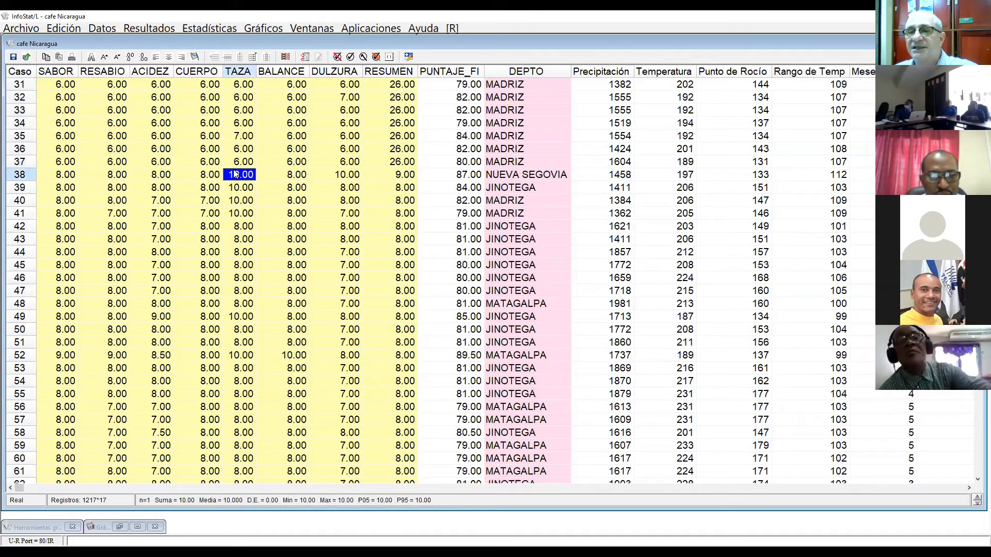
pyautogui.press('Up')
pyautogui.press('Up')
pyautogui.press('Up')
pyautogui.press('Up')
pyautogui.press('Up')
pyautogui.press('Up')
pyautogui.press('Up')
pyautogui.press('Up')
pyautogui.press('Up')
pyautogui.press('Up')
pyautogui.press('Up')
pyautogui.press('Up')
pyautogui.press('Up')
pyautogui.press('Up')
pyautogui.press('Up')
pyautogui.press('Up')
pyautogui.press('Up')
pyautogui.press('Up')
pyautogui.press('Up')
pyautogui.press('Up')
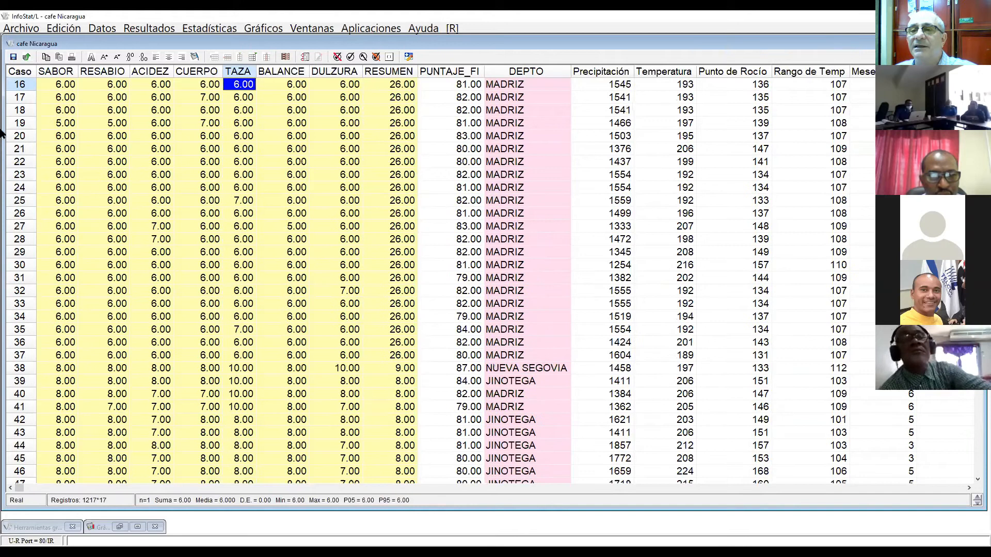
# Step: Deactivate case 18 on its own and activate it again
pyautogui.moveTo(16, 81); pyautogui.dragTo(16, 172)
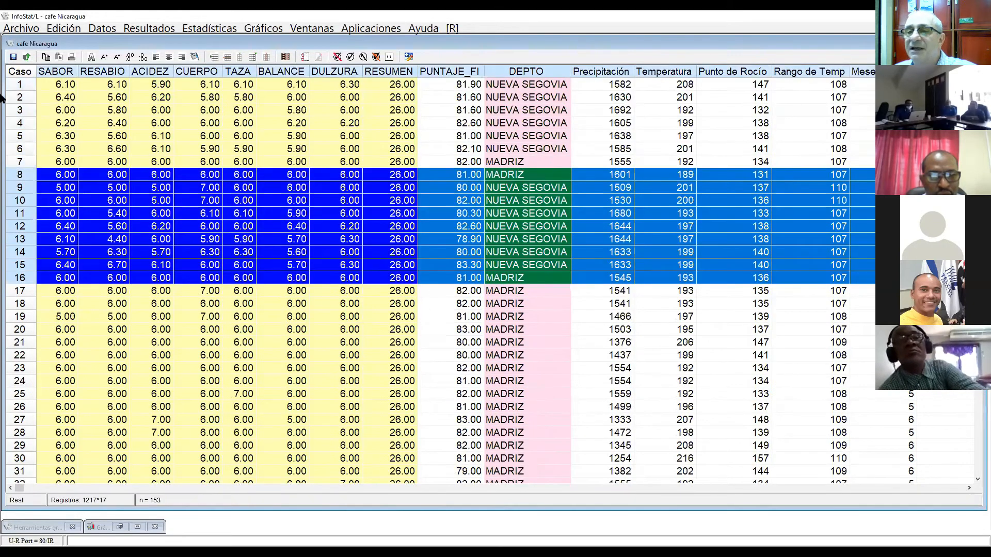
pyautogui.click(18, 85)
pyautogui.moveTo(16, 87); pyautogui.dragTo(38, 382)
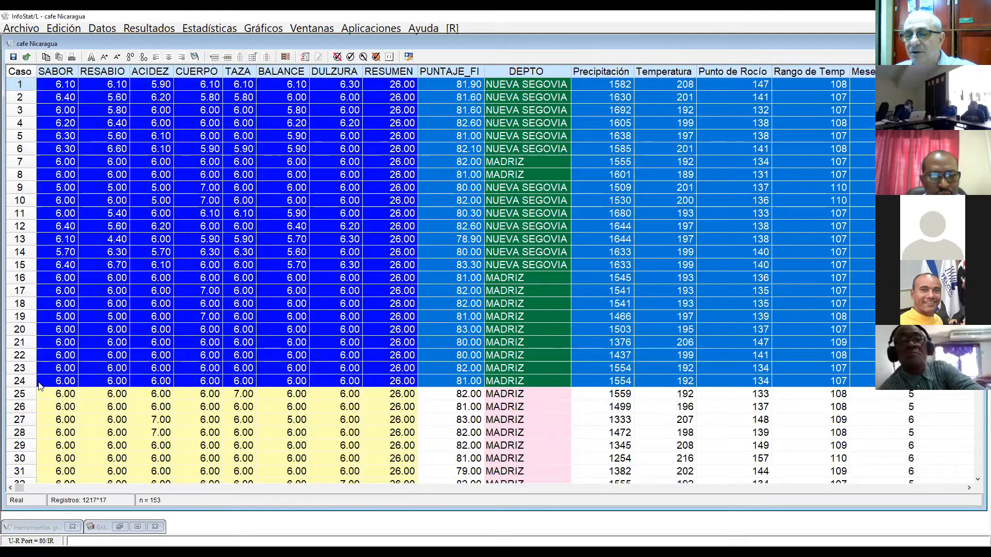
pyautogui.click(22, 306)
pyautogui.doubleClick(21, 309)
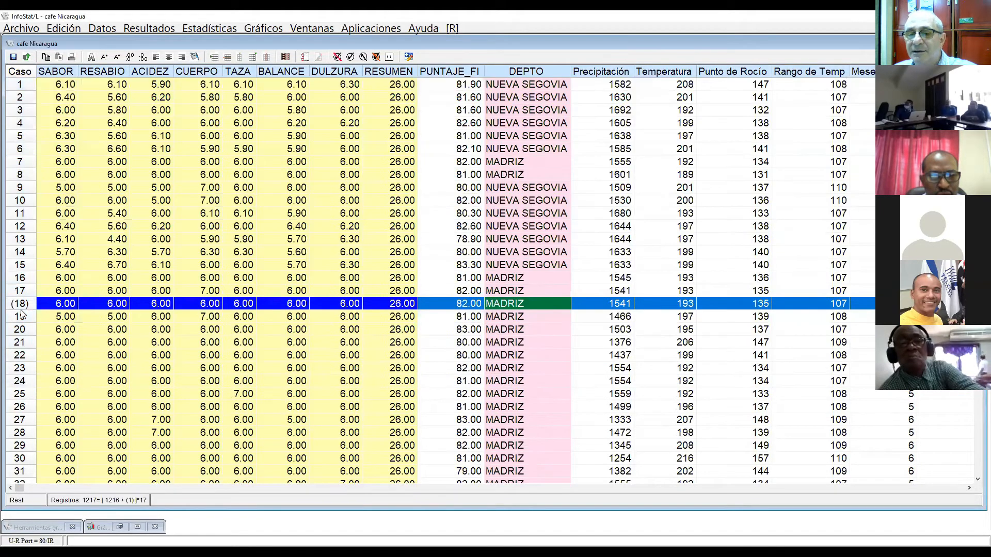
pyautogui.moveTo(19, 85); pyautogui.dragTo(20, 305)
pyautogui.doubleClick(20, 304)
# Step: Deactivate cases 1 to 22 of the sorted table together
pyautogui.moveTo(31, 85); pyautogui.dragTo(35, 356)
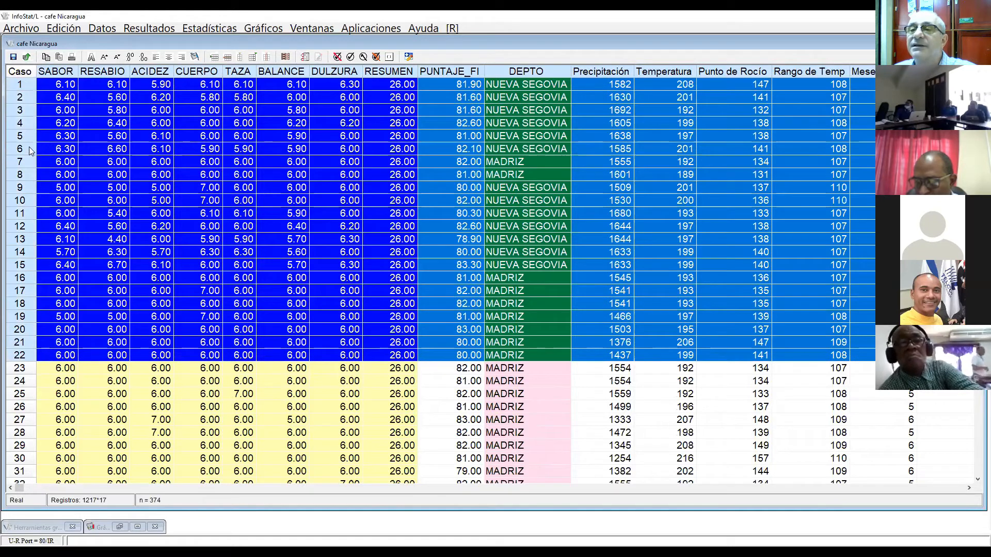
pyautogui.click(102, 29)
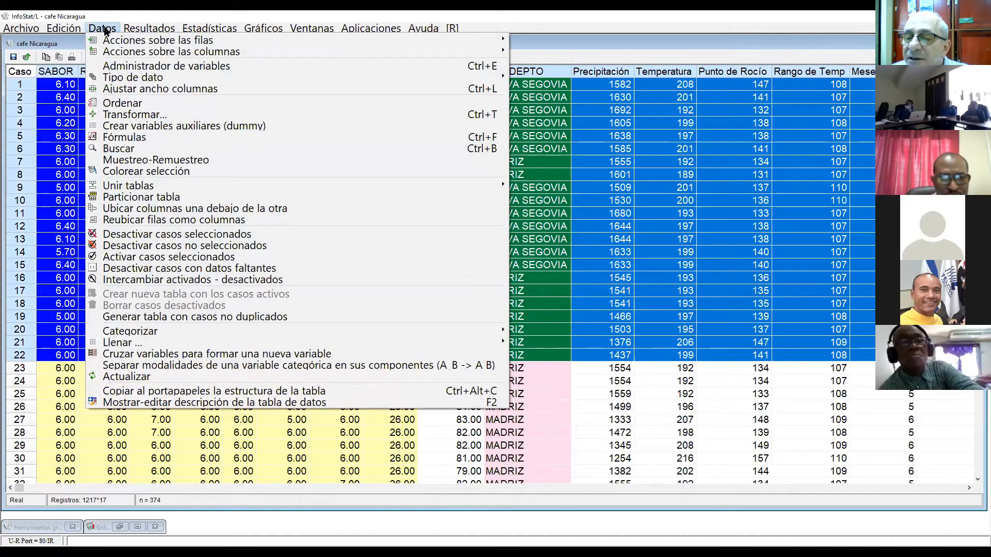
pyautogui.click(201, 236)
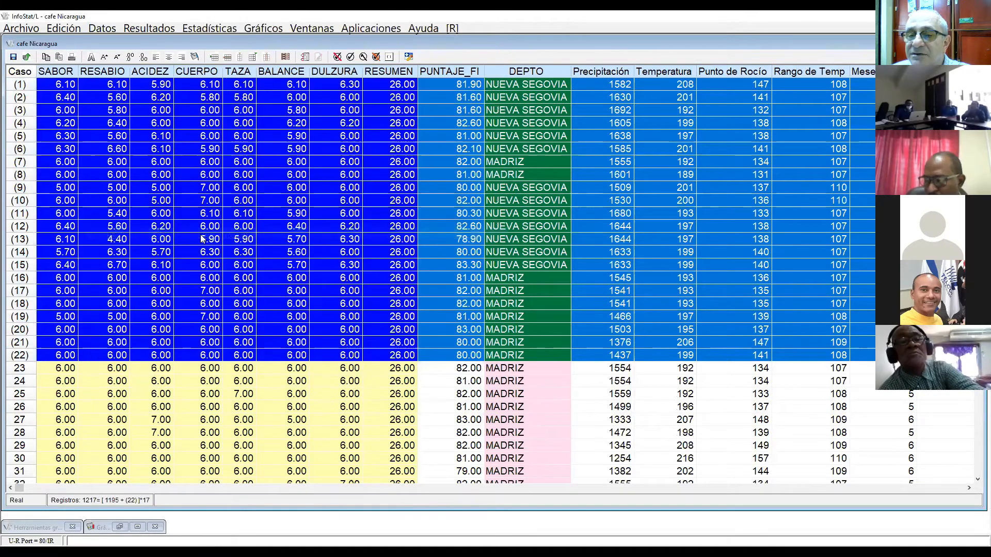
pyautogui.click(211, 410)
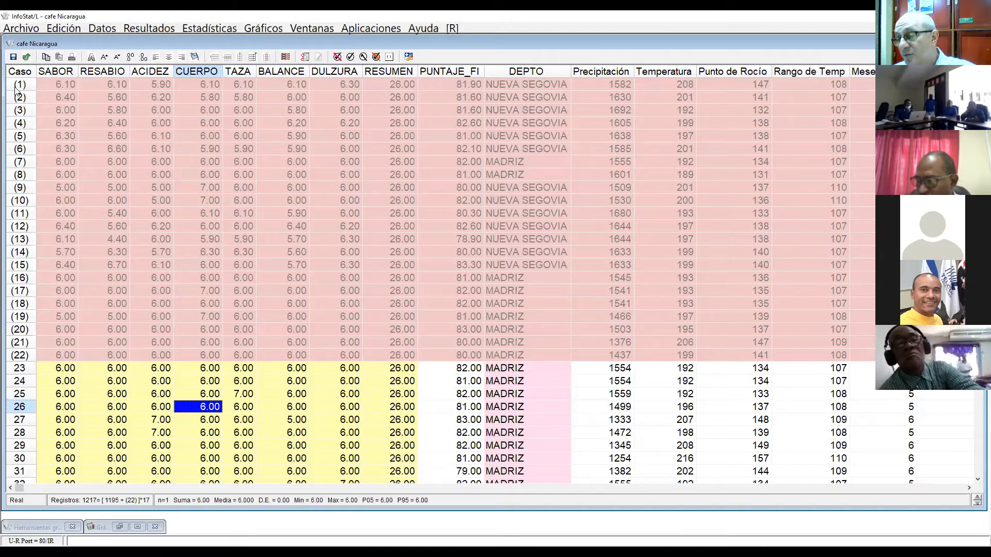
# Step: Reactivate cases 1 to 22 and go back to the first case in the DULZURA column
pyautogui.moveTo(15, 89); pyautogui.dragTo(19, 355)
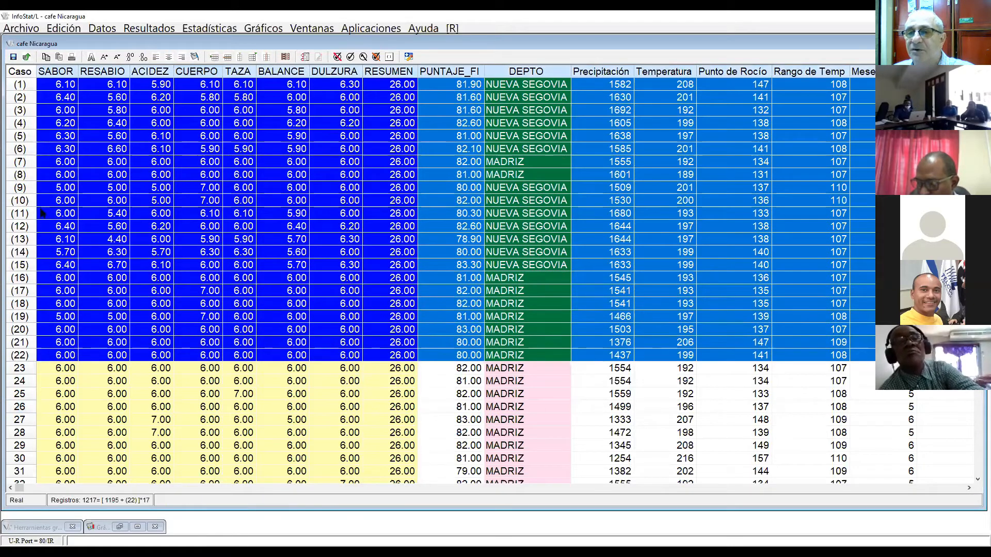
pyautogui.click(102, 28)
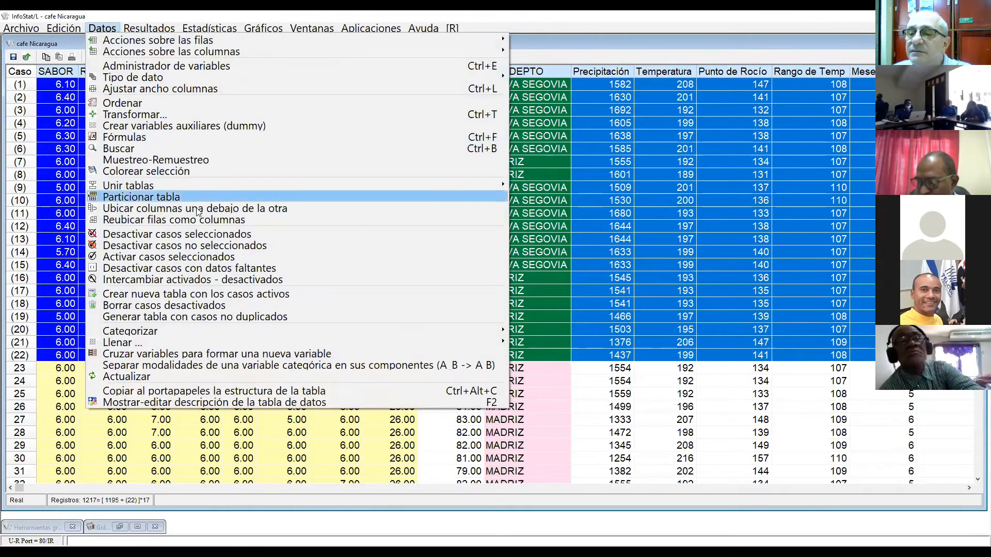
pyautogui.click(200, 257)
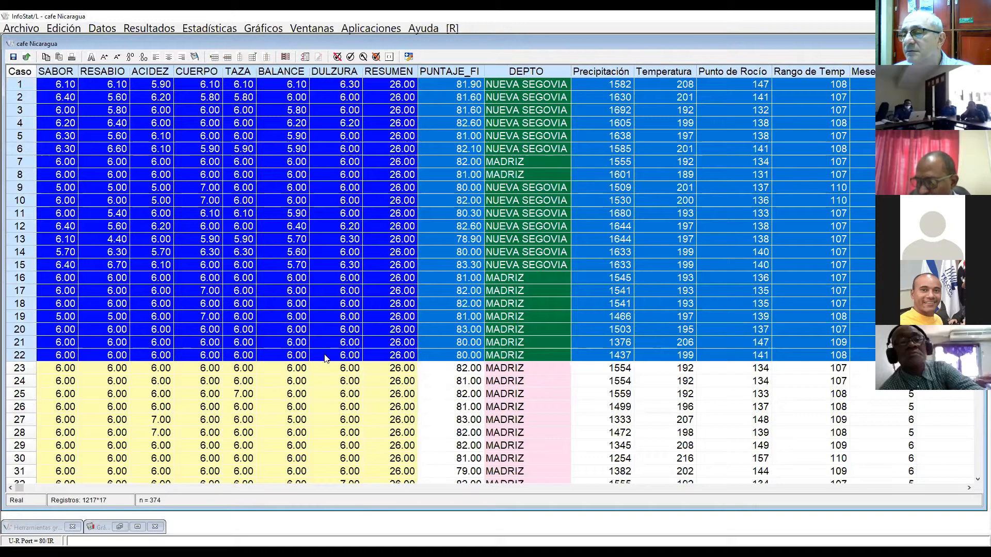
pyautogui.press('Up')
pyautogui.press('Up')
pyautogui.press('Up')
pyautogui.press('Up')
pyautogui.press('Up')
pyautogui.press('Up')
pyautogui.press('Up')
pyautogui.press('Up')
pyautogui.press('Up')
pyautogui.press('Up')
pyautogui.press('Up')
pyautogui.press('Up')
pyautogui.press('Up')
pyautogui.press('Up')
pyautogui.press('Up')
pyautogui.press('Up')
pyautogui.press('Up')
pyautogui.press('Up')
pyautogui.press('Up')
pyautogui.press('Up')
pyautogui.press('Up')
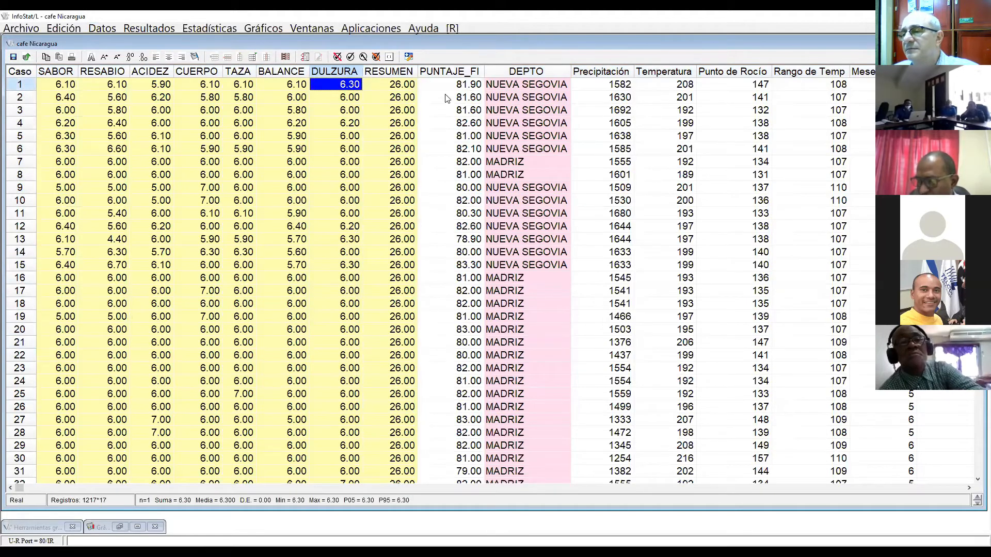
# Step: Clear the 26.00 values in the RESUMEN column, first for cases 1 to 22 and then for cases 23 to 37
pyautogui.moveTo(401, 87); pyautogui.dragTo(429, 321)
pyautogui.press('Delete')
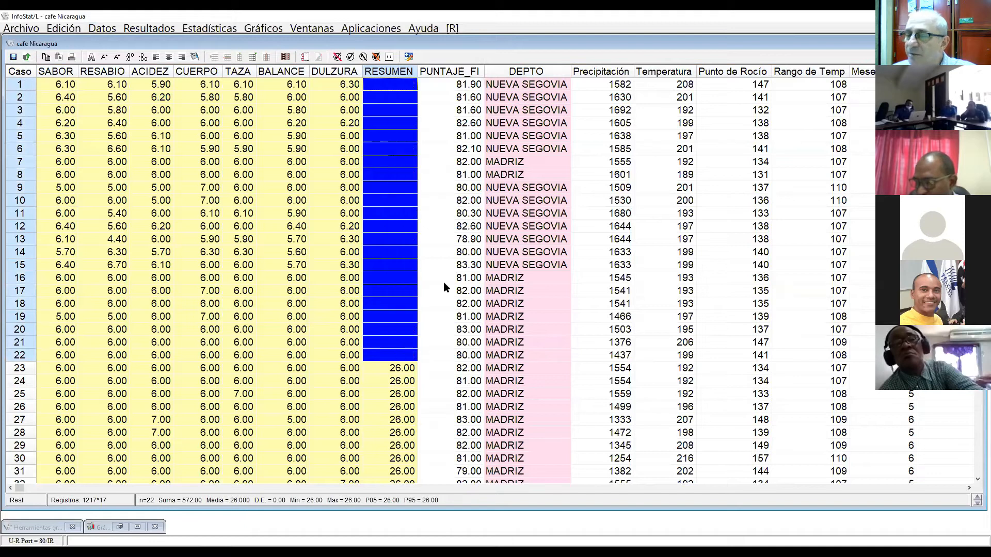
pyautogui.press('Down')
pyautogui.press('Down')
pyautogui.press('Down')
pyautogui.press('Down')
pyautogui.press('Down')
pyautogui.press('Down')
pyautogui.press('Down')
pyautogui.press('Down')
pyautogui.press('Down')
pyautogui.press('Down')
pyautogui.press('Down')
pyautogui.press('Down')
pyautogui.press('Down')
pyautogui.press('Down')
pyautogui.press('Down')
pyautogui.press('Down')
pyautogui.press('Down')
pyautogui.press('Down')
pyautogui.press('Down')
pyautogui.press('Down')
pyautogui.press('Down')
pyautogui.press('Down')
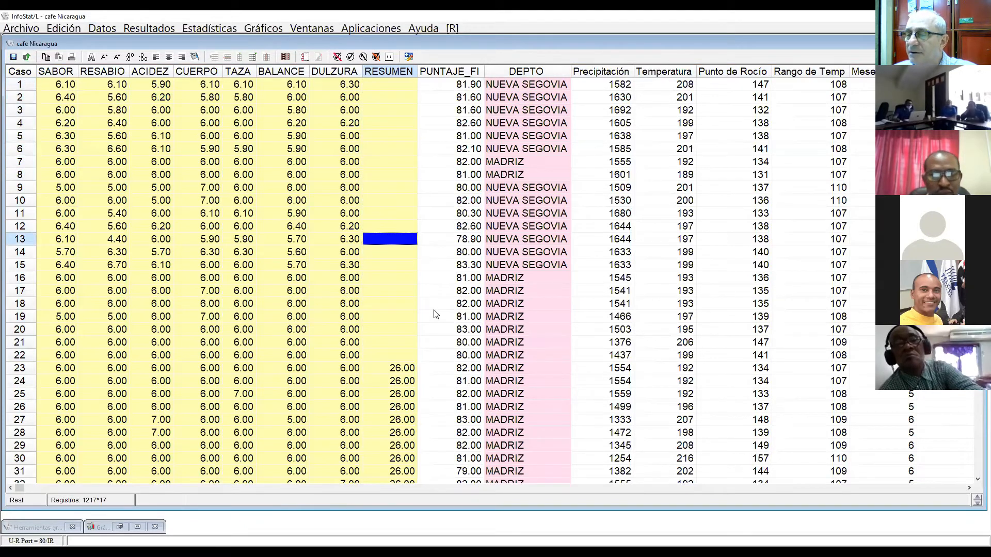
pyautogui.press('Down')
pyautogui.press('Down')
pyautogui.press('Down')
pyautogui.press('Down')
pyautogui.press('Down')
pyautogui.press('Down')
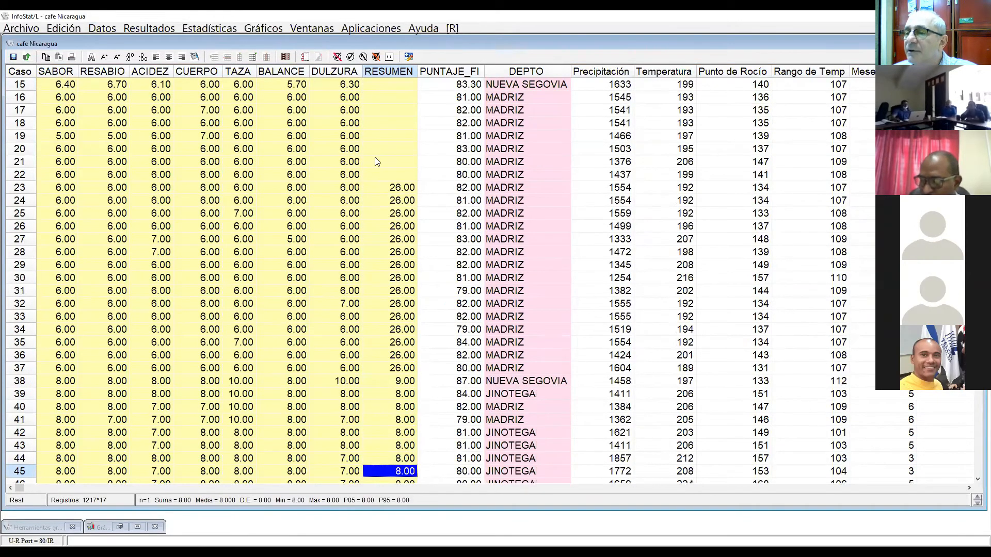
pyautogui.moveTo(401, 192); pyautogui.dragTo(391, 370)
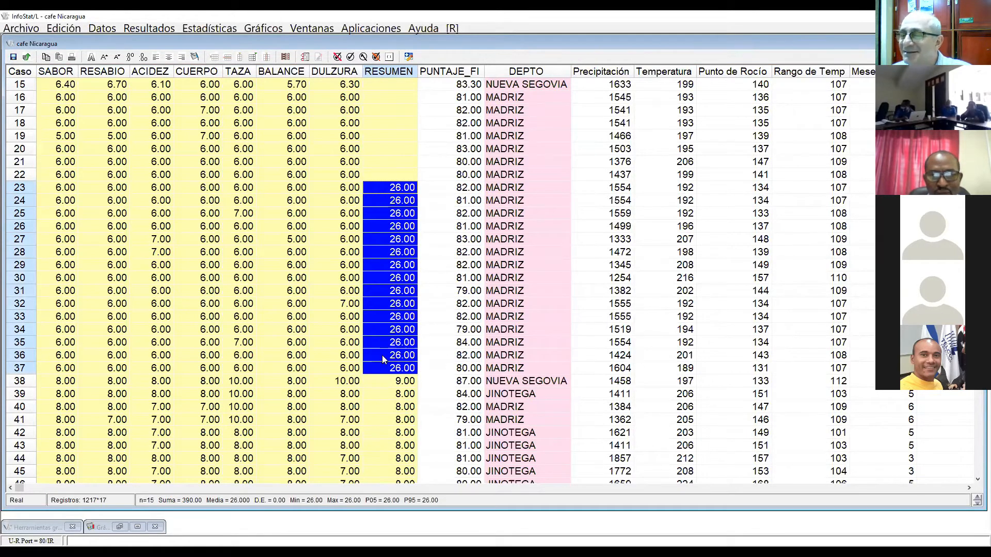
pyautogui.press('Delete')
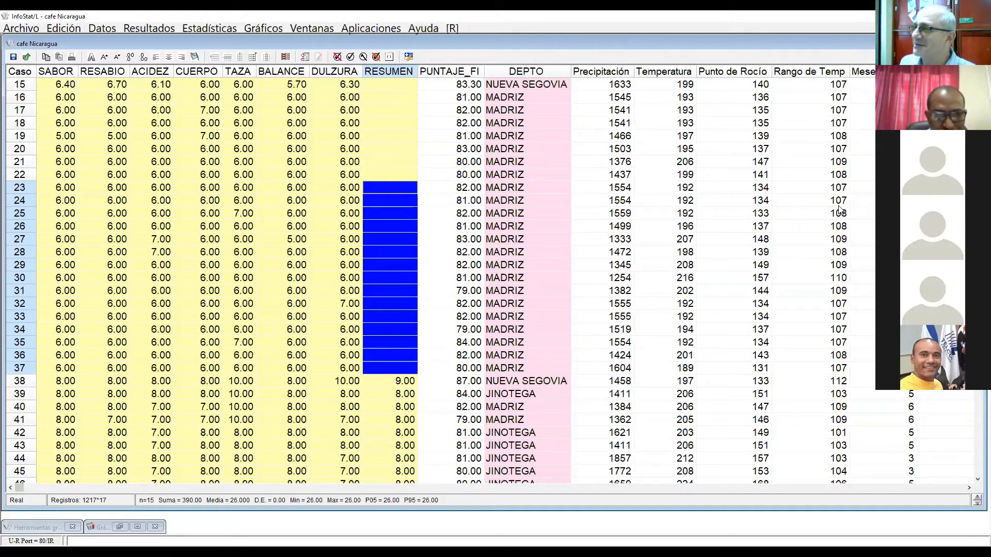
# Step: Review the emptied RESUMEN cells from case 1 down to case 37 and the values that follow them
pyautogui.press('Up')
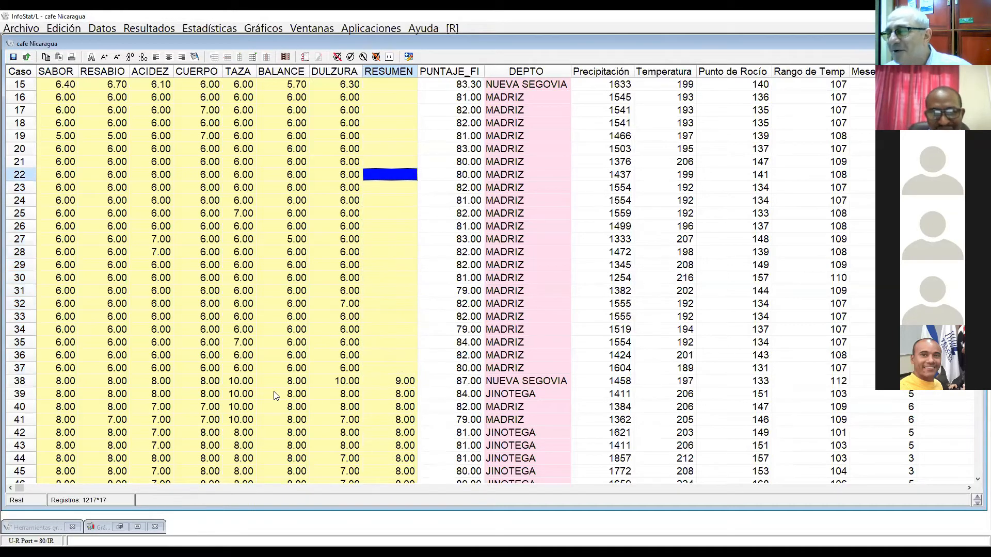
pyautogui.press('Up')
pyautogui.press('Up')
pyautogui.press('Up')
pyautogui.press('Up')
pyautogui.press('Up')
pyautogui.press('Up')
pyautogui.press('Up')
pyautogui.press('Up')
pyautogui.press('Up')
pyautogui.press('Up')
pyautogui.press('Up')
pyautogui.press('Up')
pyautogui.press('Up')
pyautogui.press('Up')
pyautogui.press('Up')
pyautogui.press('Up')
pyautogui.press('Up')
pyautogui.press('Up')
pyautogui.press('Up')
pyautogui.press('Up')
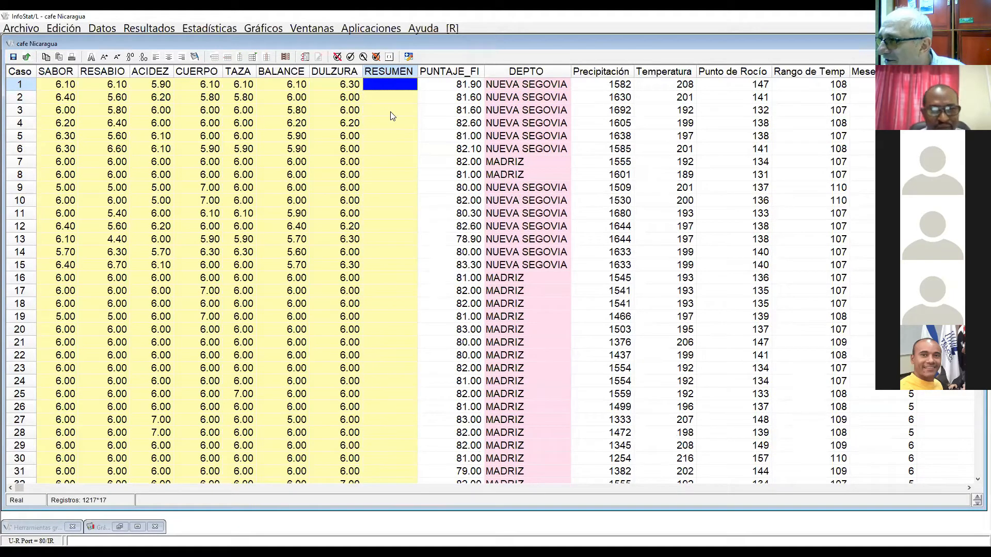
pyautogui.press('Down')
pyautogui.press('Down')
pyautogui.press('Down')
pyautogui.press('Down')
pyautogui.press('Down')
pyautogui.press('Down')
pyautogui.press('Down')
pyautogui.press('Down')
pyautogui.press('Down')
pyautogui.press('Down')
pyautogui.press('Down')
pyautogui.press('Down')
pyautogui.press('Down')
pyautogui.press('Down')
pyautogui.press('Down')
pyautogui.press('Down')
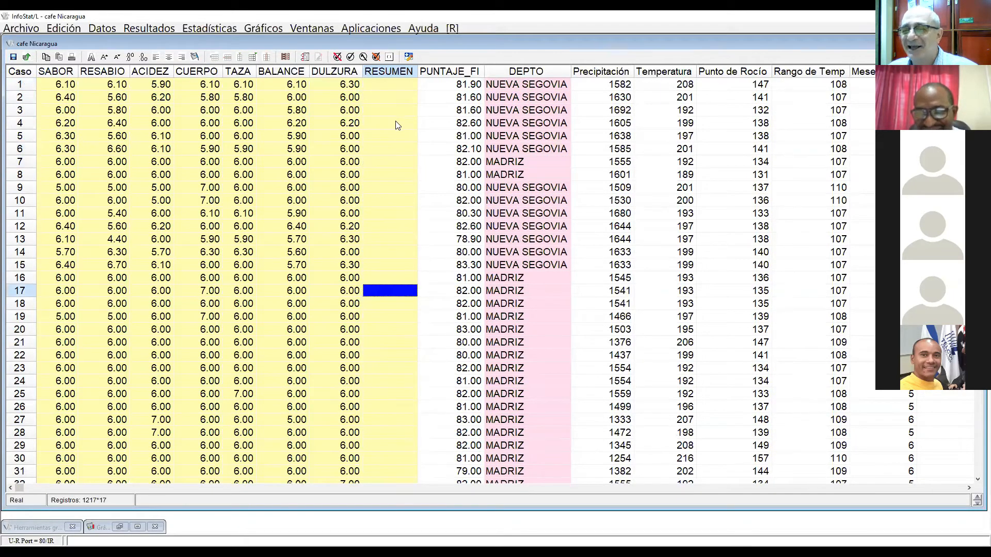
pyautogui.press('Down')
pyautogui.press('Down')
pyautogui.press('Down')
pyautogui.press('Down')
pyautogui.press('Down')
pyautogui.press('Down')
pyautogui.press('Down')
pyautogui.press('Down')
pyautogui.press('Down')
pyautogui.press('Down')
pyautogui.press('Down')
pyautogui.press('Down')
pyautogui.press('Down')
pyautogui.press('Down')
pyautogui.press('Down')
pyautogui.press('Down')
pyautogui.press('Down')
pyautogui.press('Down')
pyautogui.press('Down')
pyautogui.press('Down')
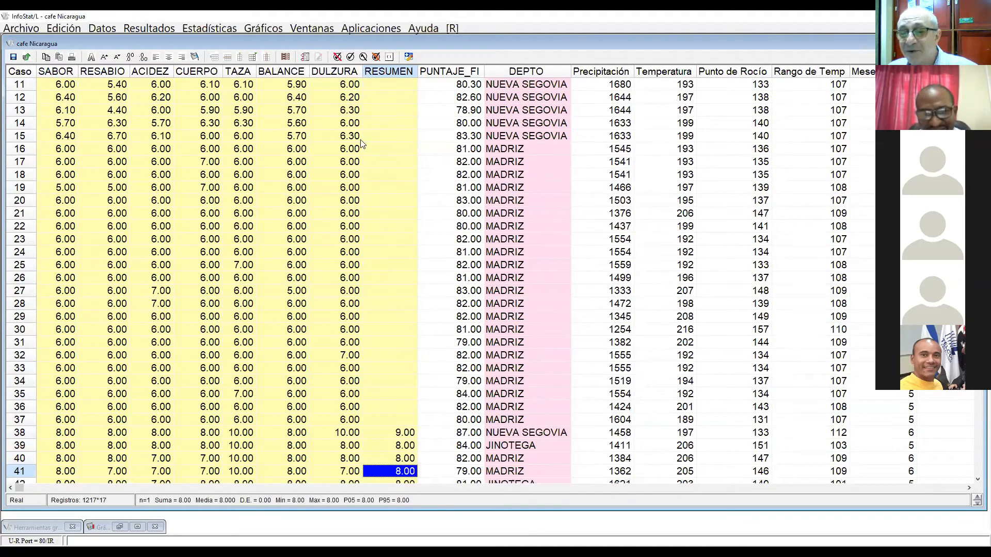
pyautogui.click(407, 421)
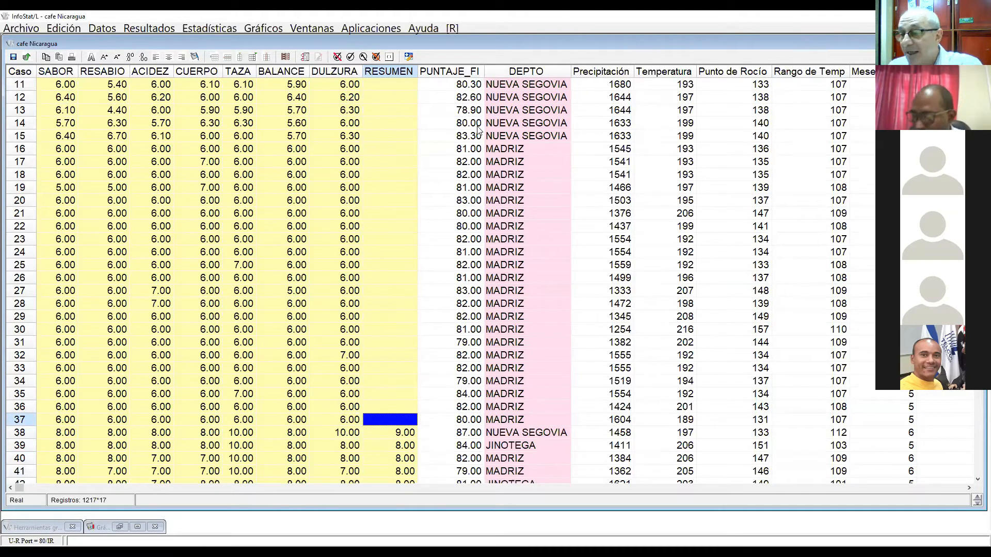
# Step: Compute the summary measures for SABOR to RESUMEN with the current statistics, and select the resulting table
pyautogui.click(209, 29)
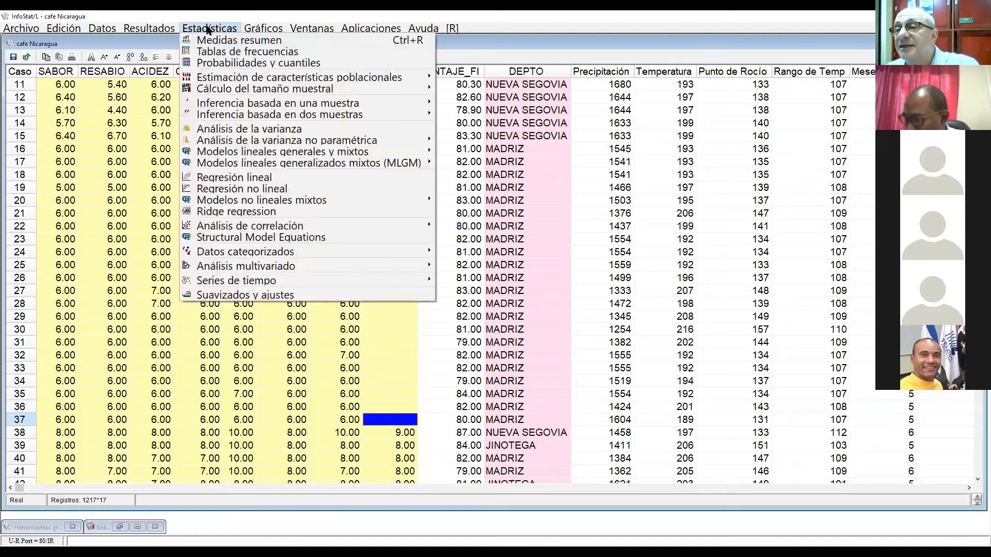
pyautogui.click(208, 29)
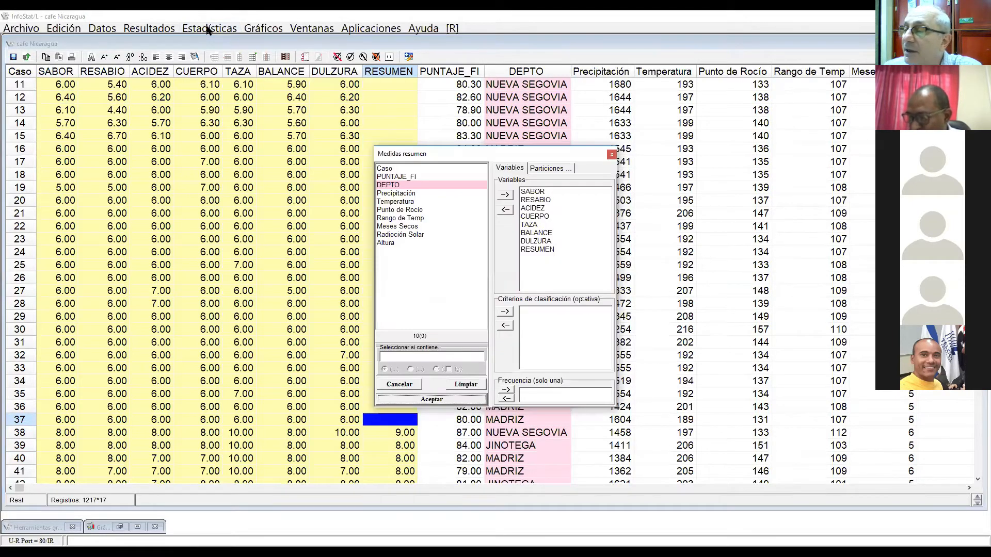
pyautogui.click(442, 401)
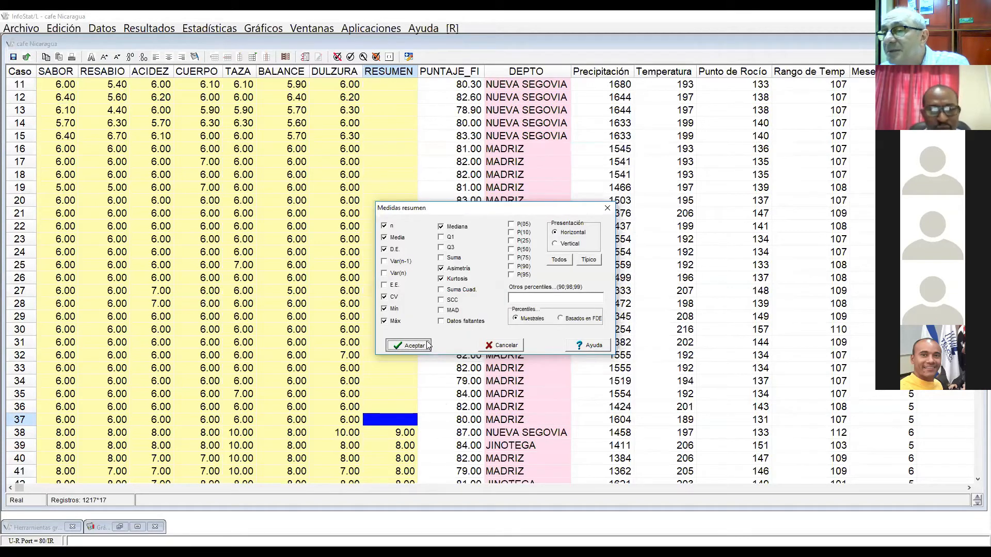
pyautogui.click(427, 344)
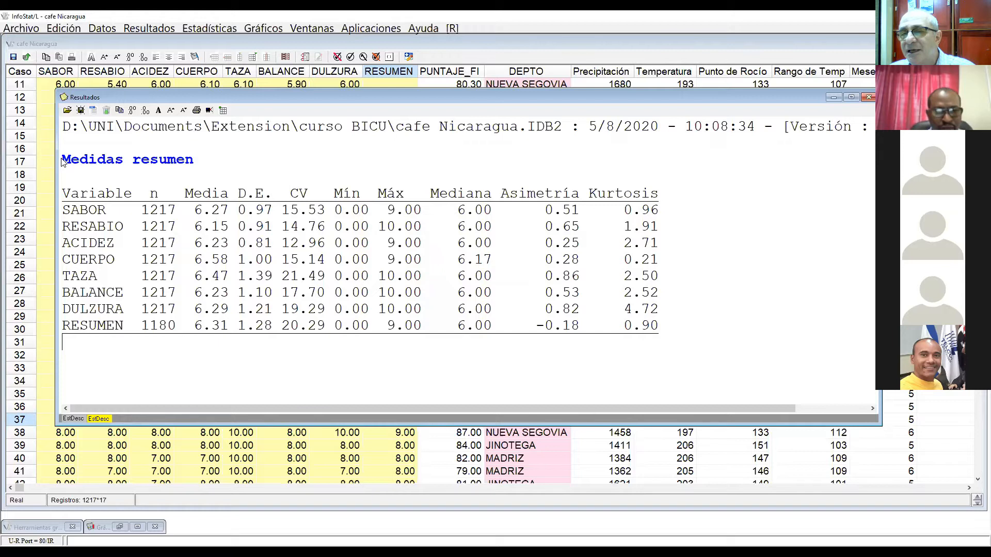
pyautogui.moveTo(61, 156); pyautogui.dragTo(265, 423)
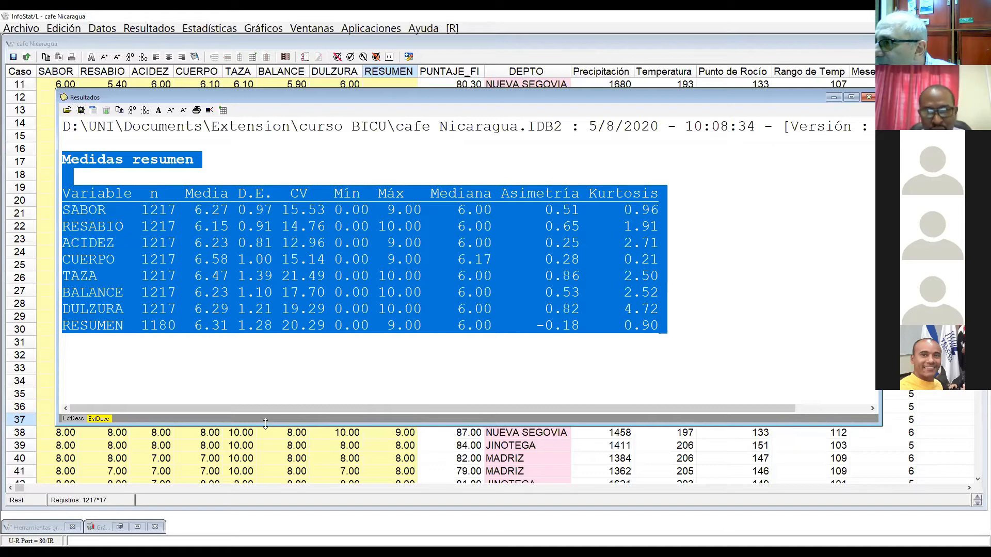
# Step: Return to the data table, undo both deletions in RESUMEN, and go back to case 1
pyautogui.click(351, 447)
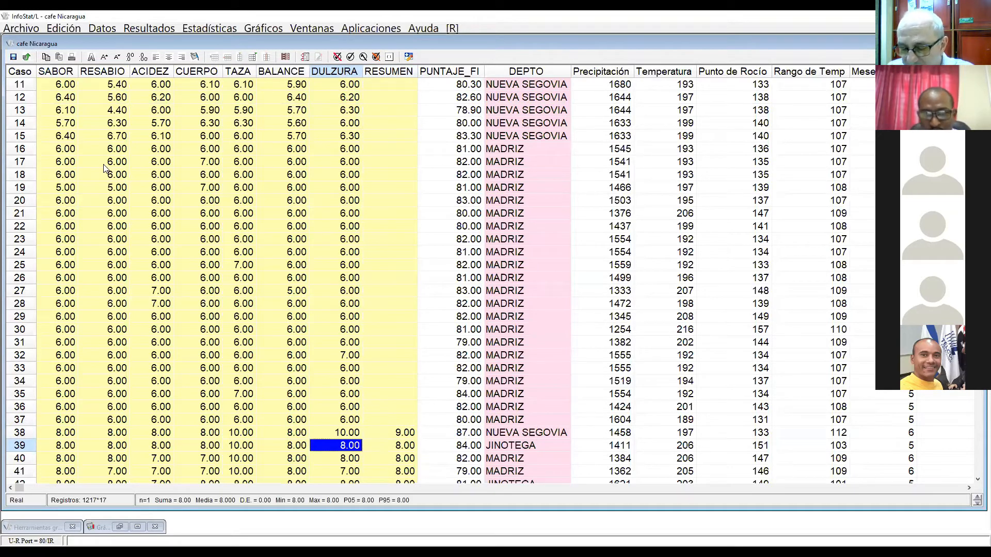
pyautogui.hotkey('ctrl', 'z')
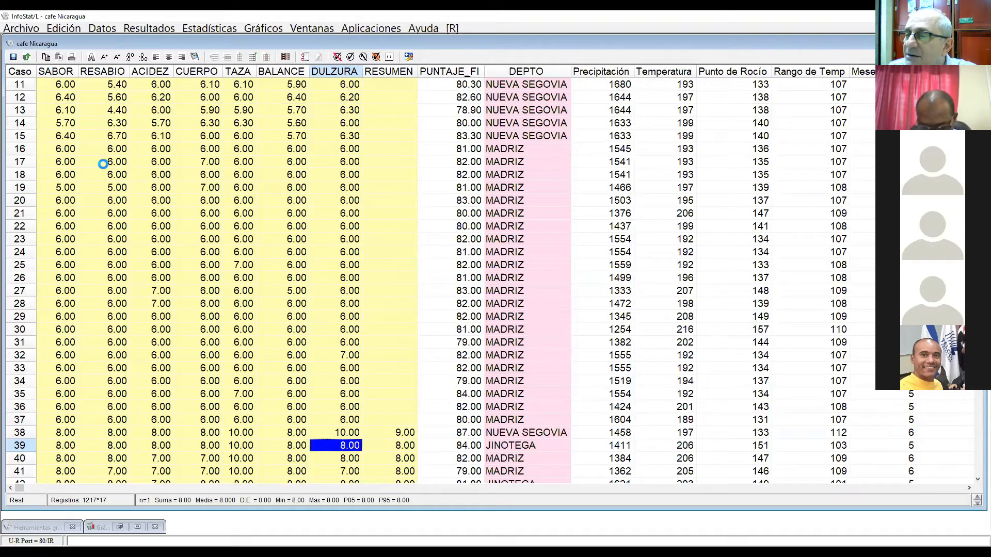
pyautogui.hotkey('ctrl', 'z')
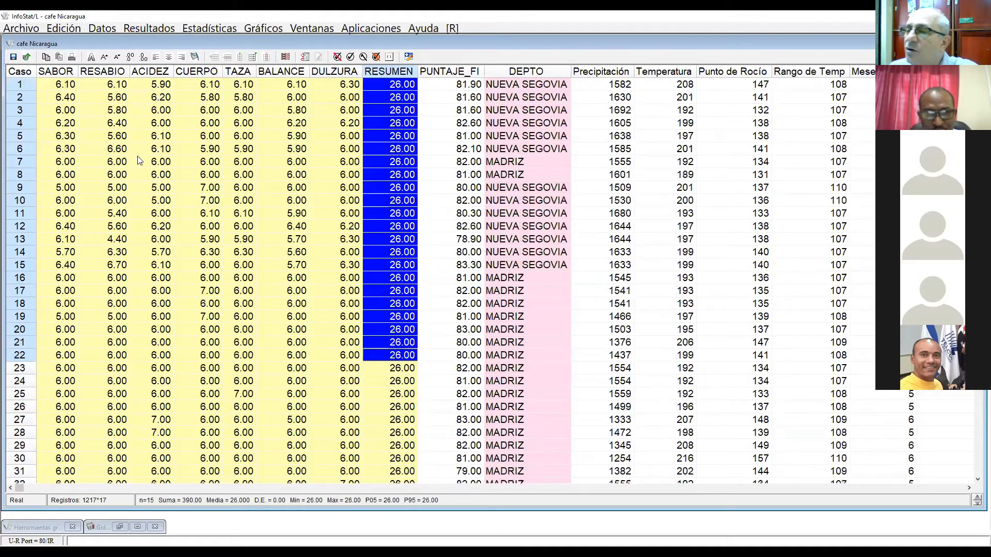
pyautogui.scroll(12, 337, 271)
pyautogui.press('Up')
pyautogui.press('Up')
pyautogui.press('Up')
pyautogui.press('Up')
pyautogui.press('Up')
pyautogui.press('Up')
pyautogui.press('Up')
pyautogui.press('Up')
pyautogui.press('Up')
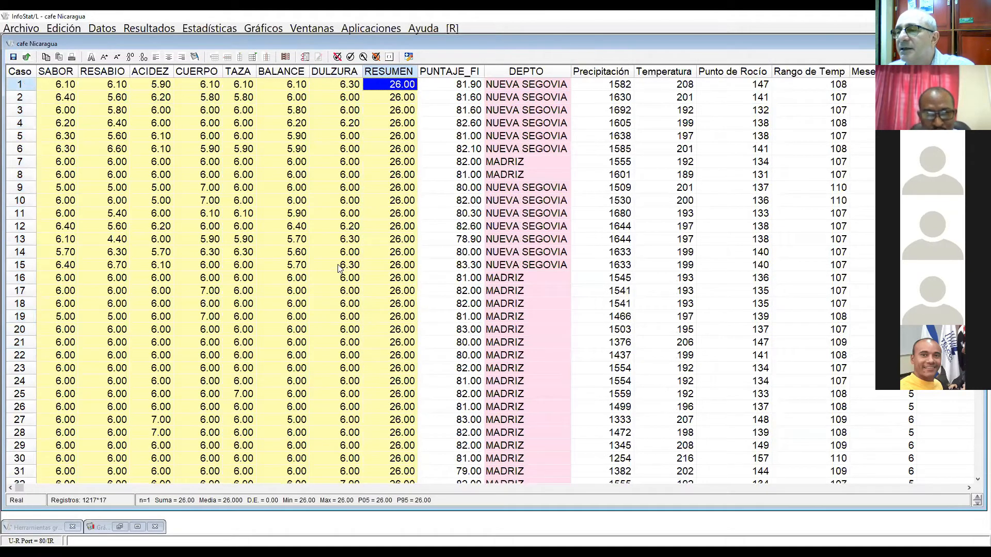
# Step: Sort the data table by RESUMEN from highest to lowest
pyautogui.click(101, 29)
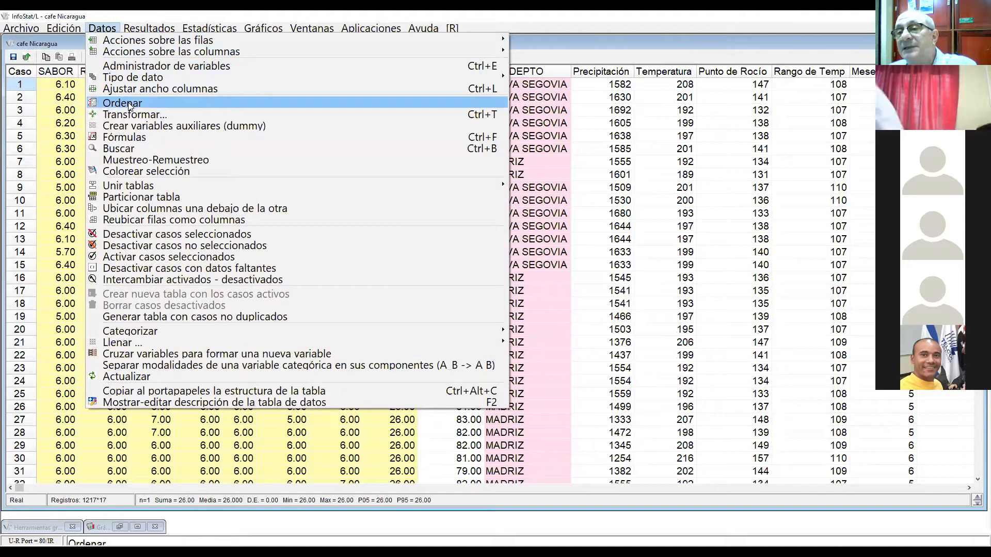
pyautogui.click(129, 105)
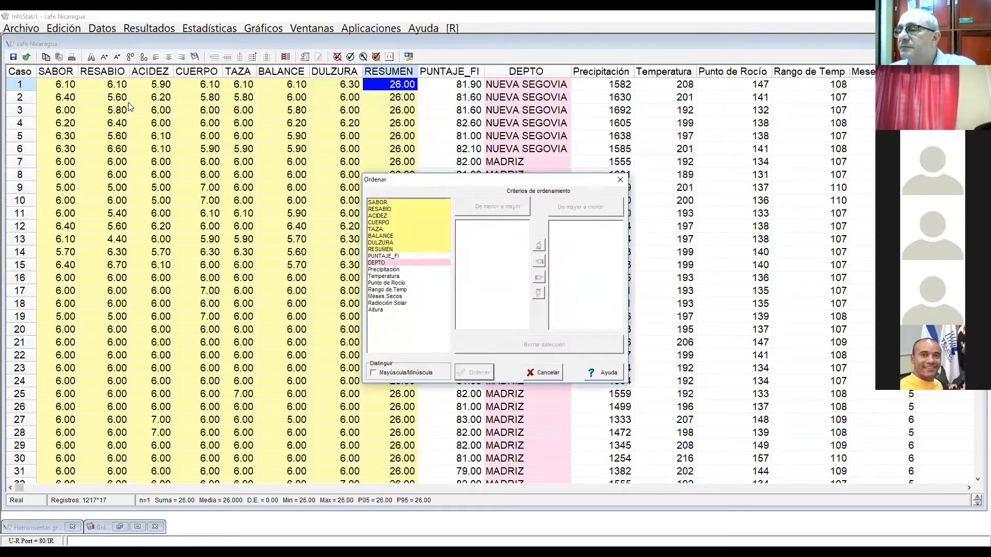
pyautogui.click(374, 250)
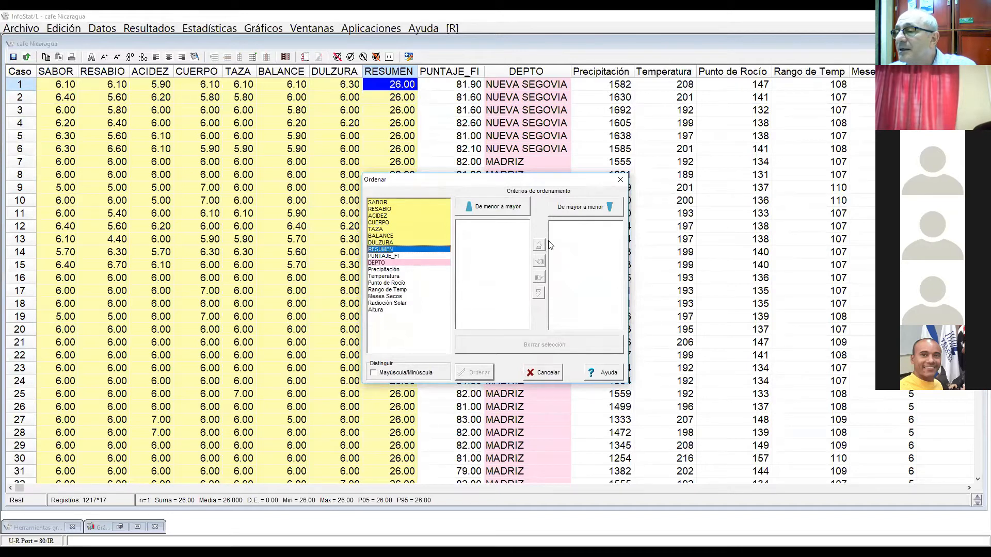
pyautogui.click(578, 208)
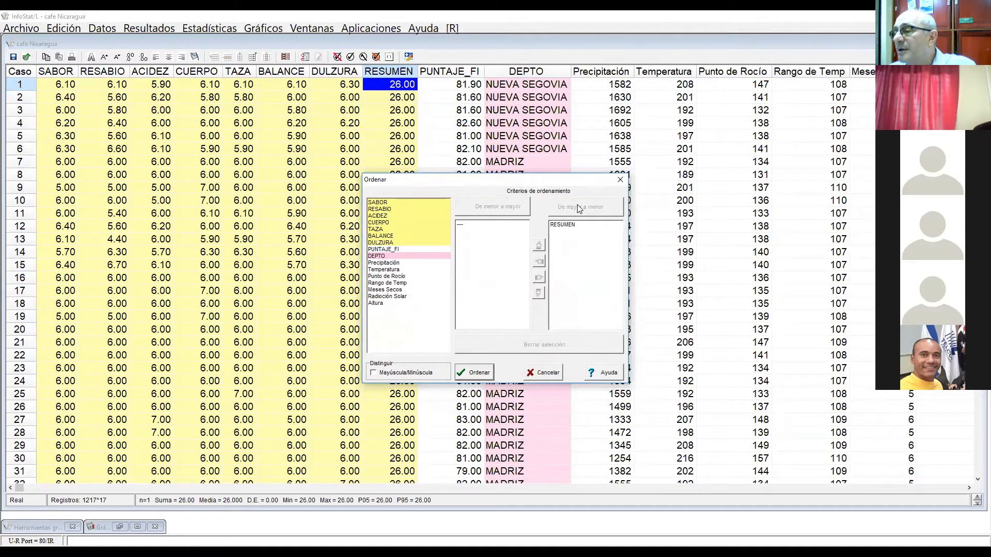
pyautogui.click(485, 374)
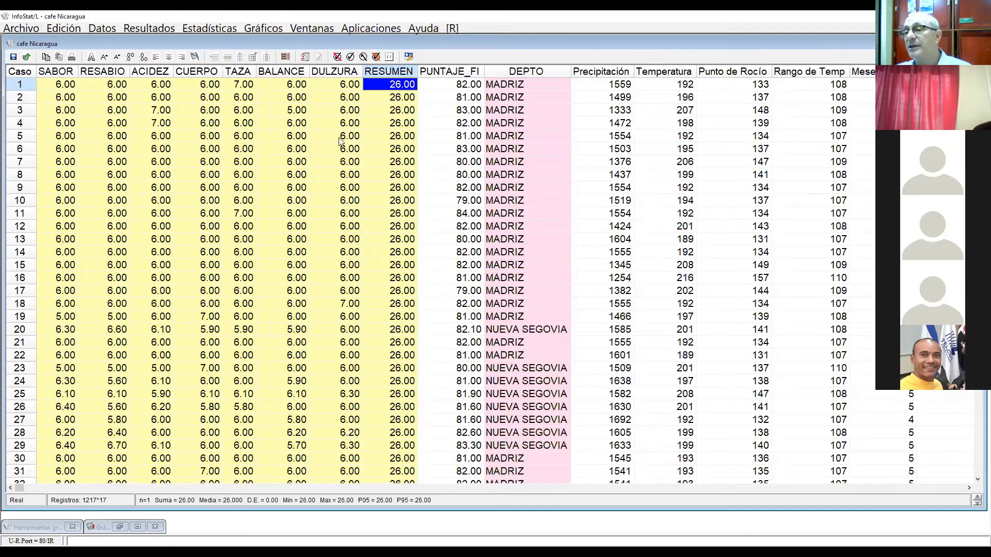
# Step: Clear the 26.00 values in the RESUMEN column for cases 1 to 29 of the sorted table
pyautogui.press('Down')
pyautogui.press('Down')
pyautogui.press('Down')
pyautogui.click(391, 76)
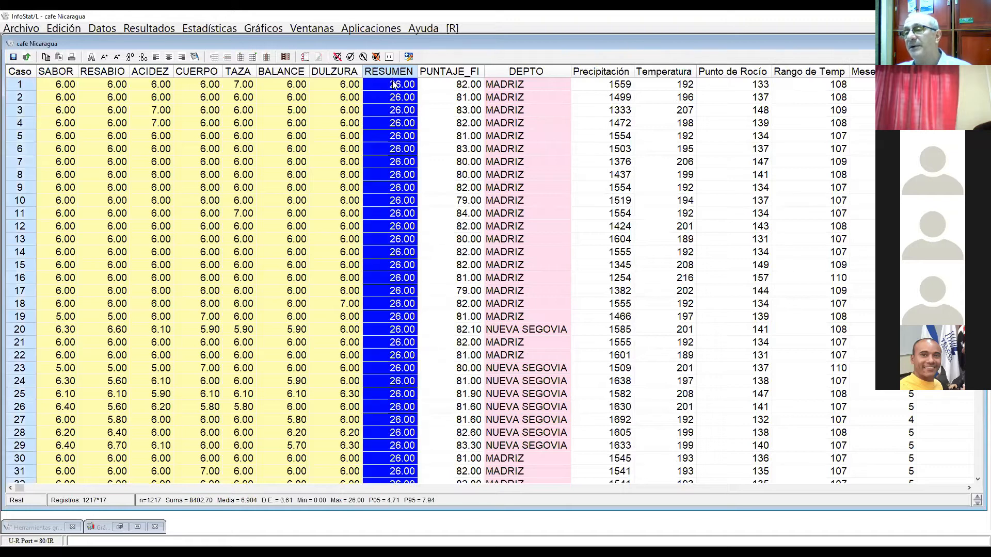
pyautogui.click(393, 84)
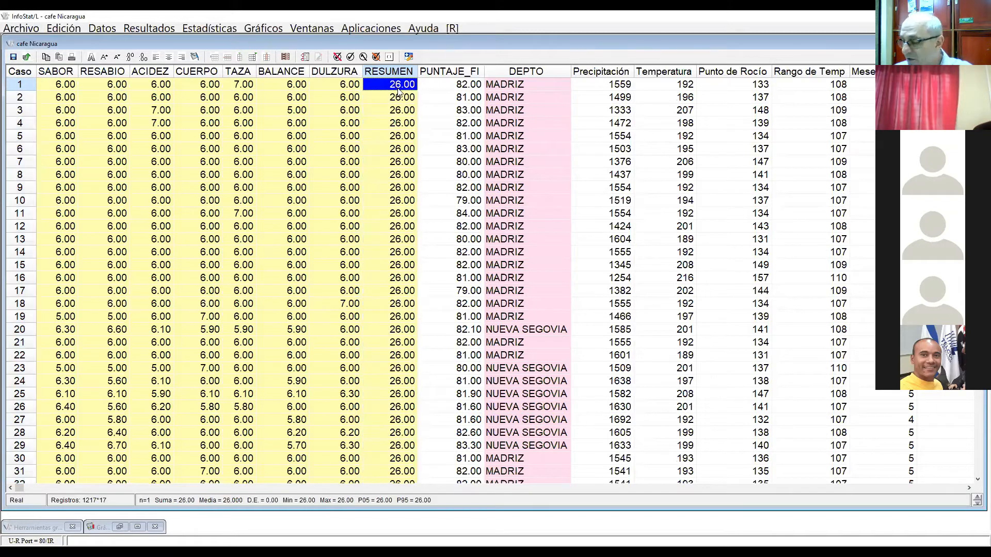
pyautogui.hotkey('shift', 'Down')
pyautogui.hotkey('shift', 'Down')
pyautogui.hotkey('shift', 'Down')
pyautogui.hotkey('shift', 'Down')
pyautogui.hotkey('shift', 'Down')
pyautogui.hotkey('shift', 'Down')
pyautogui.hotkey('shift', 'Down')
pyautogui.hotkey('shift', 'Down')
pyautogui.hotkey('shift', 'Down')
pyautogui.hotkey('shift', 'Down')
pyautogui.hotkey('shift', 'Down')
pyautogui.hotkey('shift', 'Down')
pyautogui.hotkey('shift', 'Down')
pyautogui.hotkey('shift', 'Down')
pyautogui.hotkey('shift', 'Down')
pyautogui.hotkey('shift', 'Down')
pyautogui.hotkey('shift', 'Down')
pyautogui.hotkey('shift', 'Down')
pyautogui.hotkey('shift', 'Down')
pyautogui.hotkey('shift', 'Down')
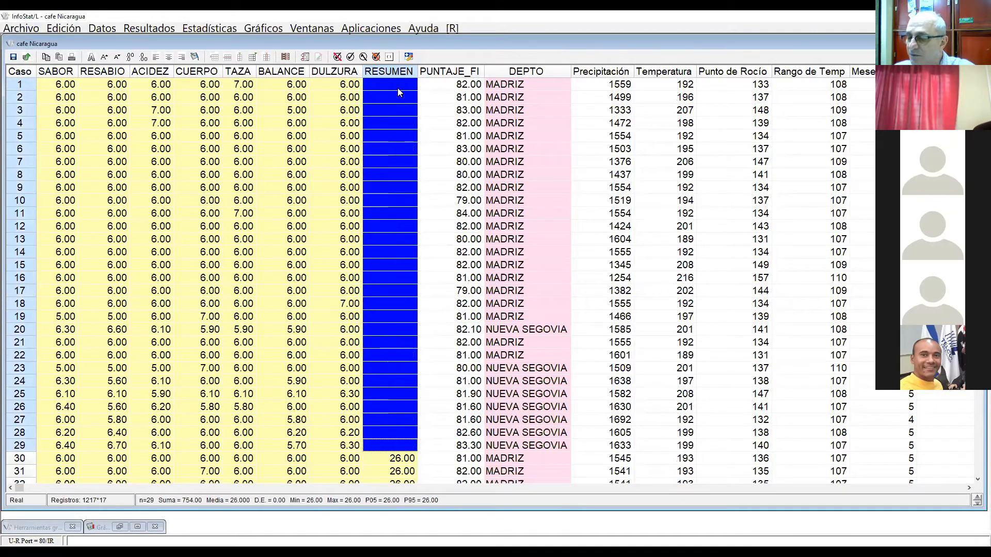
# Step: Clear the remaining 26.00 values in the RESUMEN column for cases 30 to 37
pyautogui.press('Down')
pyautogui.press('Down')
pyautogui.press('Down')
pyautogui.press('Down')
pyautogui.press('Down')
pyautogui.press('Down')
pyautogui.press('Down')
pyautogui.press('Down')
pyautogui.press('Down')
pyautogui.press('Down')
pyautogui.press('Down')
pyautogui.press('Down')
pyautogui.press('Down')
pyautogui.press('Down')
pyautogui.press('Down')
pyautogui.press('Down')
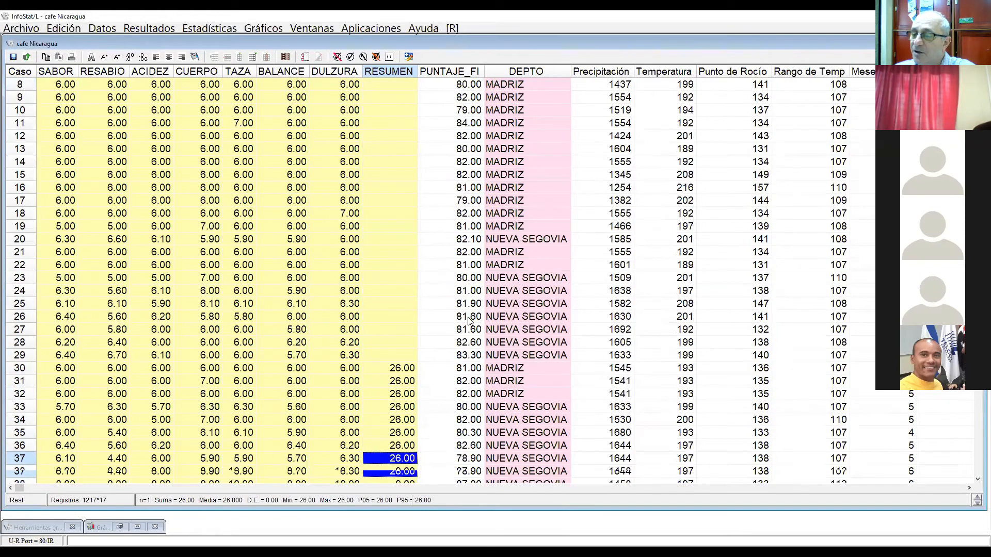
pyautogui.click(400, 279)
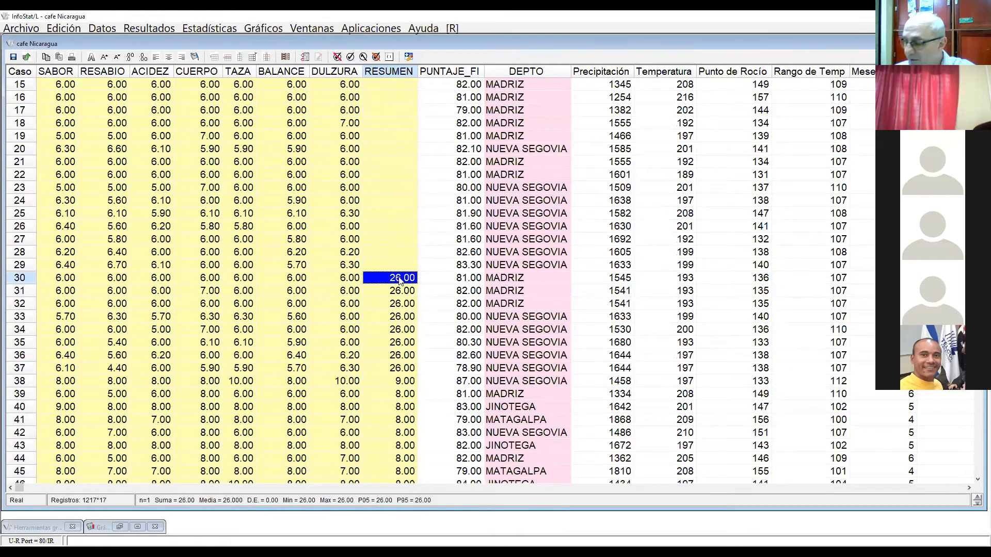
pyautogui.hotkey('shift', 'Down')
pyautogui.hotkey('shift', 'Down')
pyautogui.hotkey('shift', 'Down')
pyautogui.hotkey('shift', 'Down')
pyautogui.hotkey('shift', 'Down')
pyautogui.hotkey('shift', 'Down')
pyautogui.hotkey('shift', 'Down')
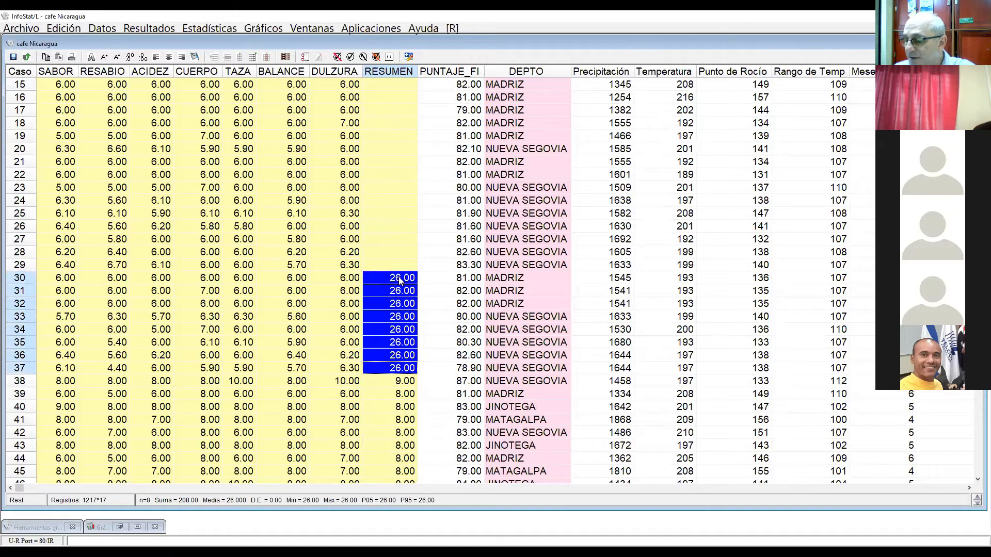
pyautogui.press('Delete')
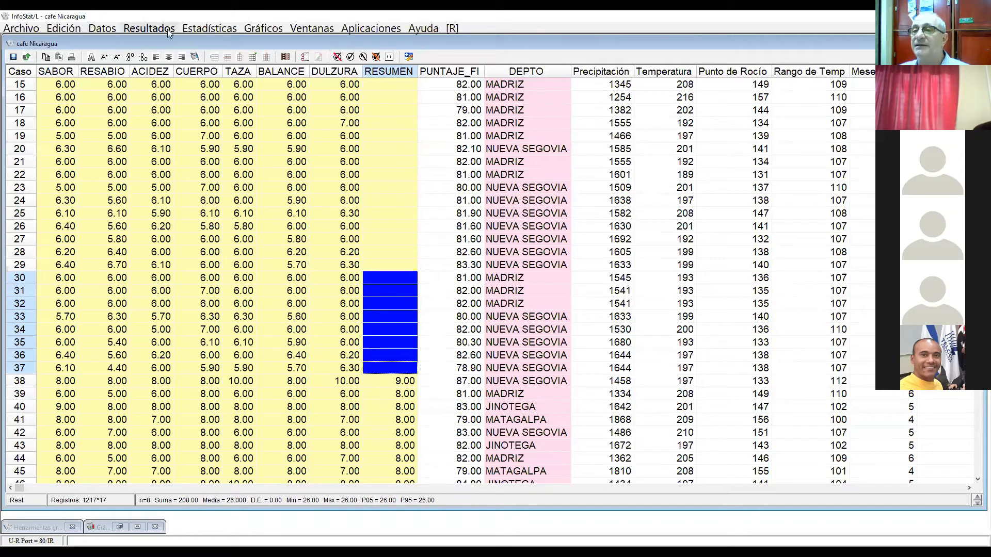
# Step: Compute summary measures for the eight sensory variables SABOR through RESUMEN, keeping the selected statistics and horizontal presentation
pyautogui.click(208, 29)
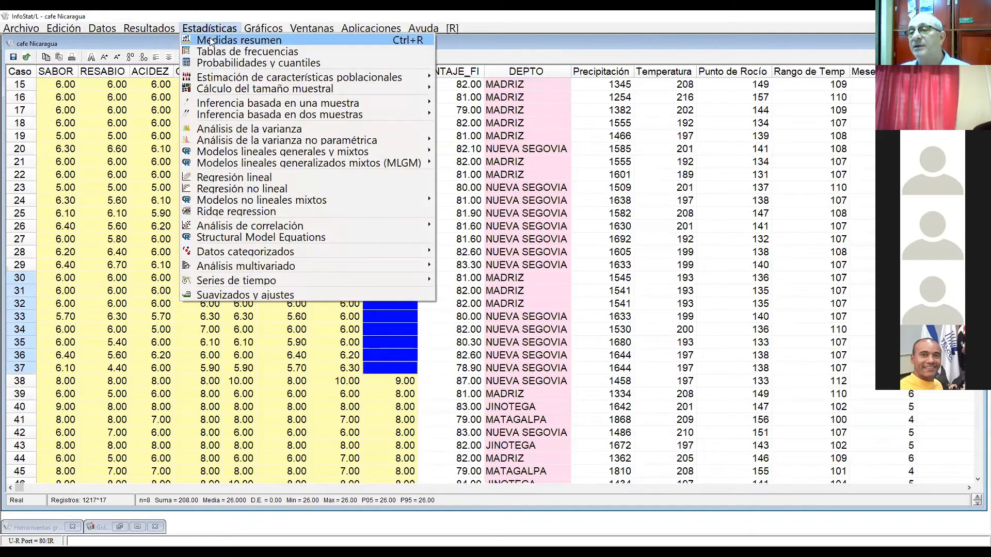
pyautogui.click(210, 40)
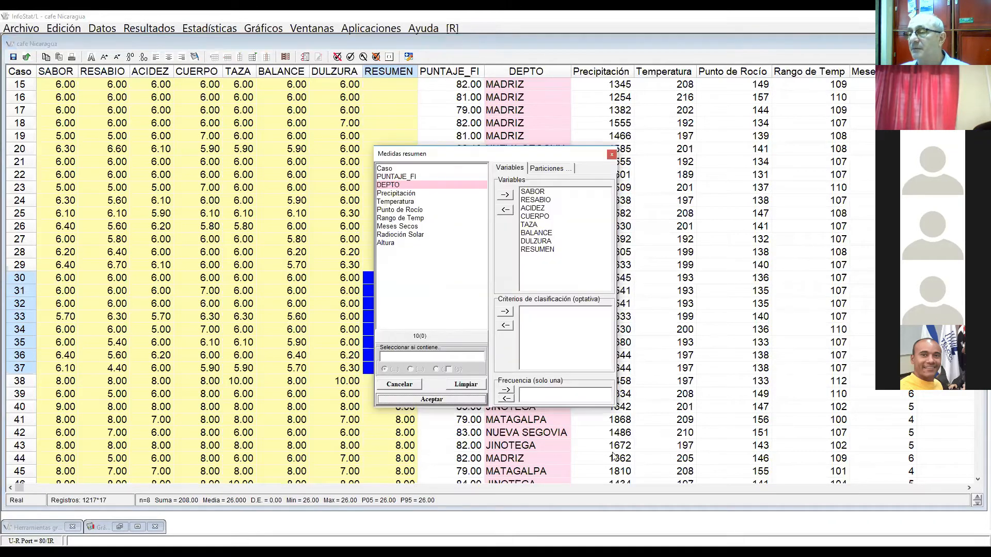
pyautogui.click(464, 386)
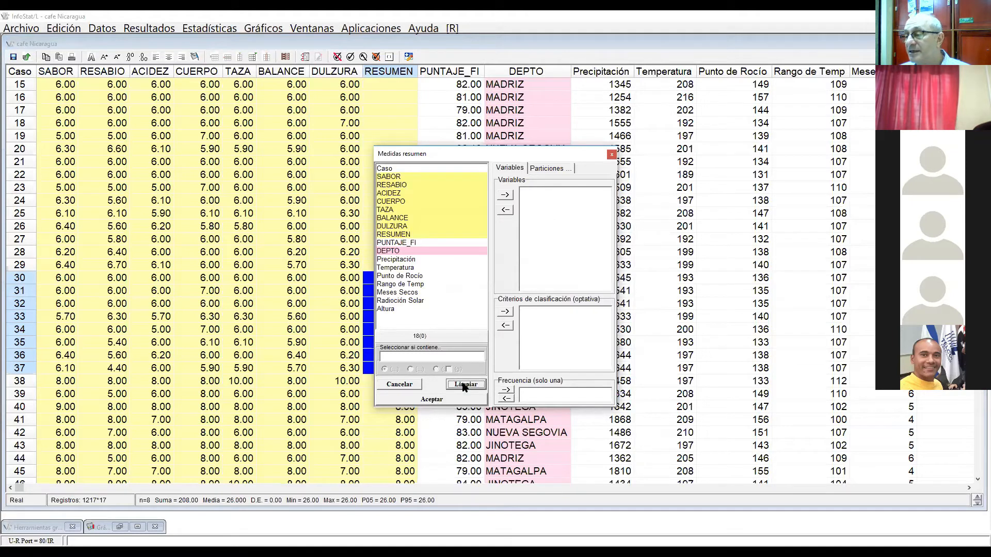
pyautogui.click(406, 178)
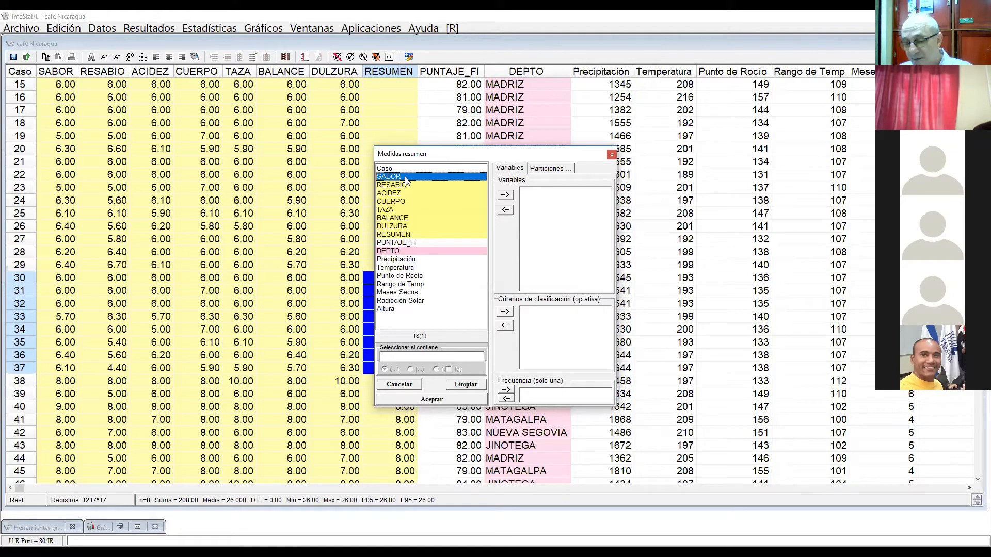
pyautogui.hotkey('shift', 'Down')
pyautogui.hotkey('shift', 'Down')
pyautogui.hotkey('shift', 'Down')
pyautogui.hotkey('shift', 'Down')
pyautogui.hotkey('shift', 'Down')
pyautogui.hotkey('shift', 'Down')
pyautogui.hotkey('shift', 'Down')
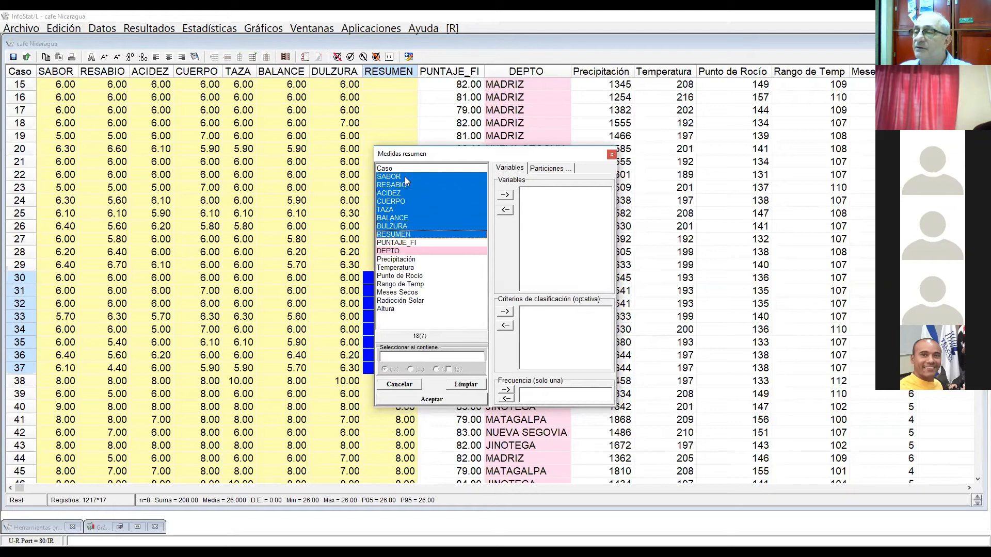
pyautogui.click(505, 195)
pyautogui.click(412, 403)
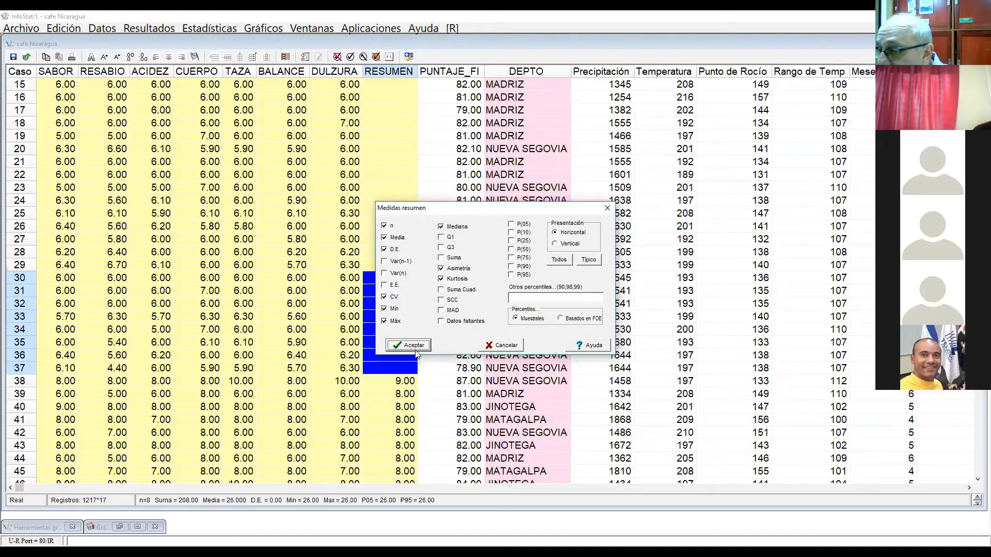
pyautogui.click(417, 351)
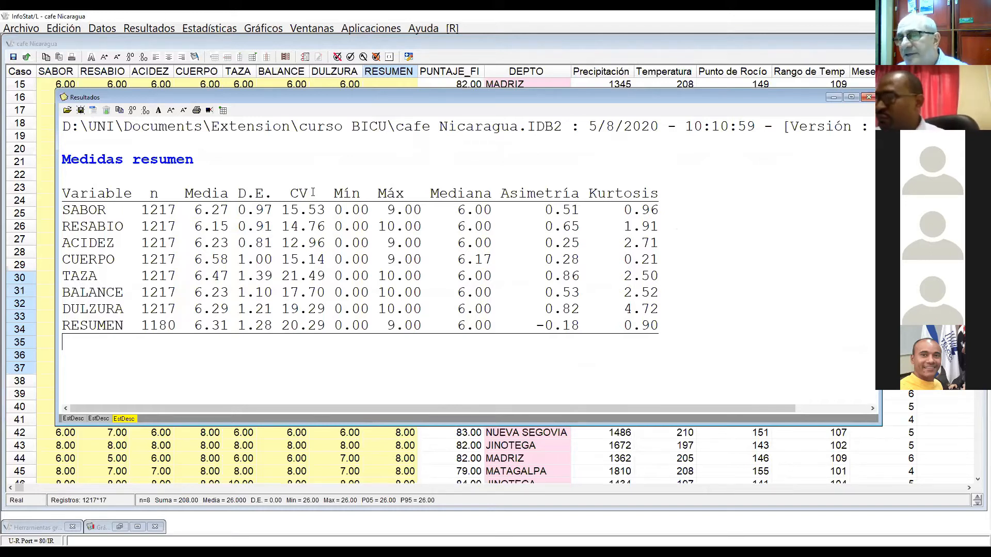
# Step: Select the whole Medidas resumen table in the new results and try a context command on the selection
pyautogui.moveTo(62, 159); pyautogui.dragTo(606, 365)
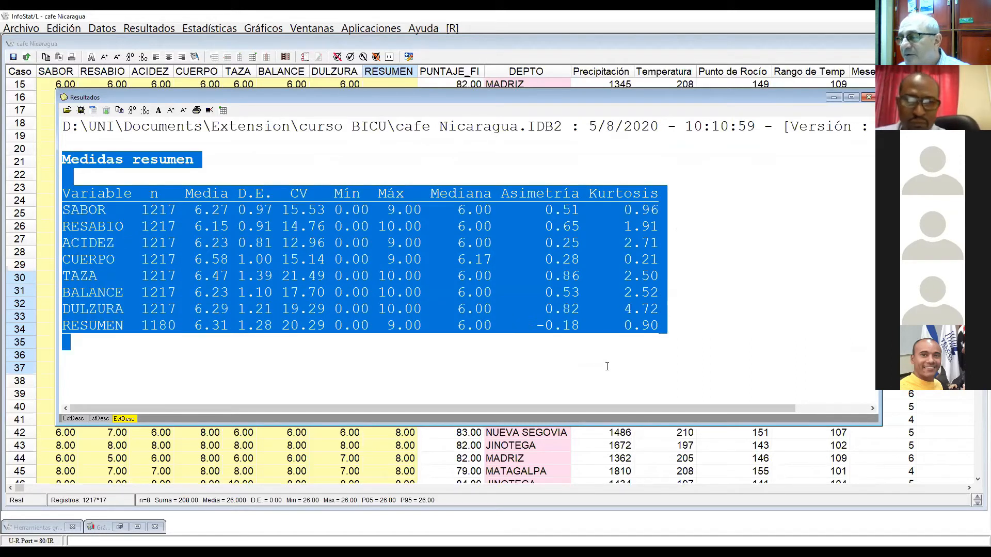
pyautogui.rightClick(338, 243)
pyautogui.click(360, 260)
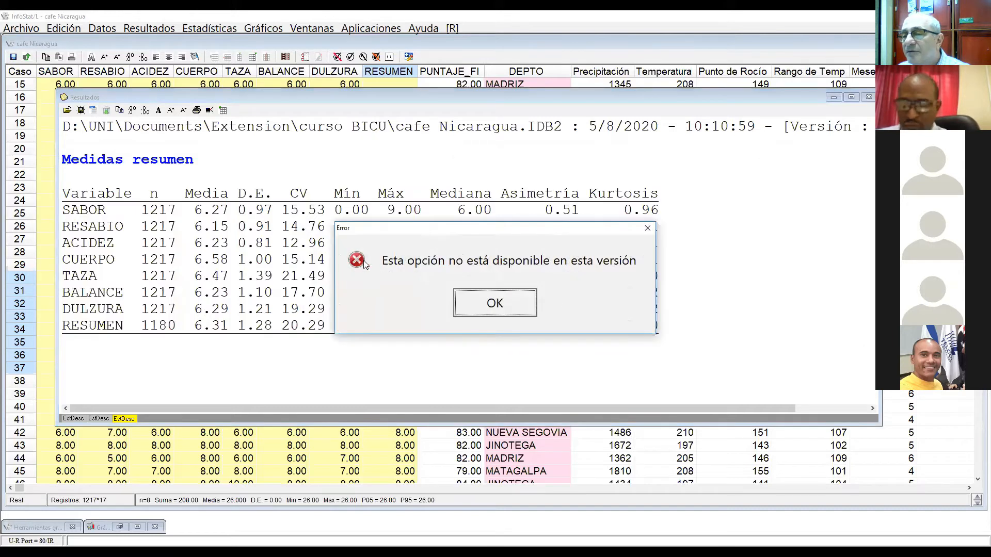
pyautogui.click(507, 304)
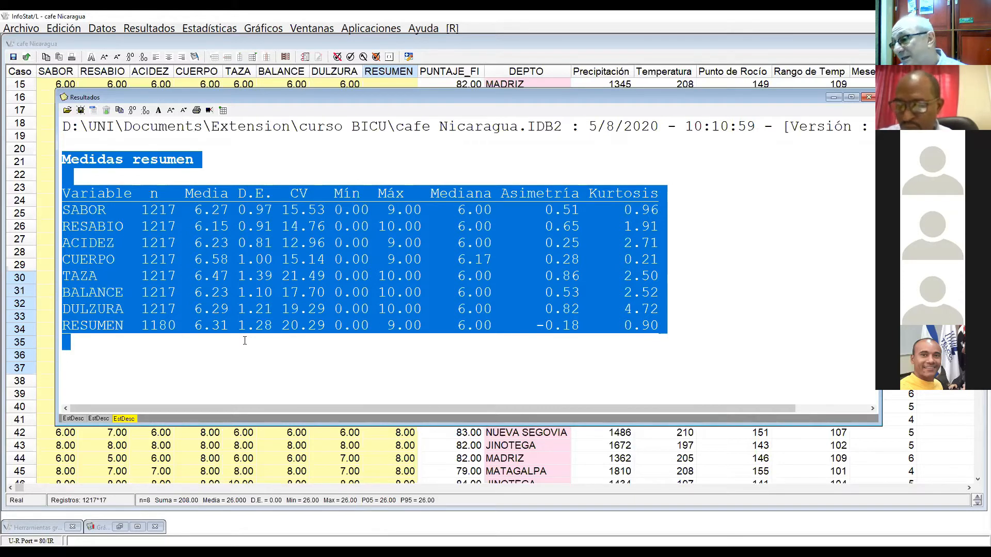
# Step: Review the RESUMEN maximum in the first summary results and delete the duplicate second results page
pyautogui.click(316, 28)
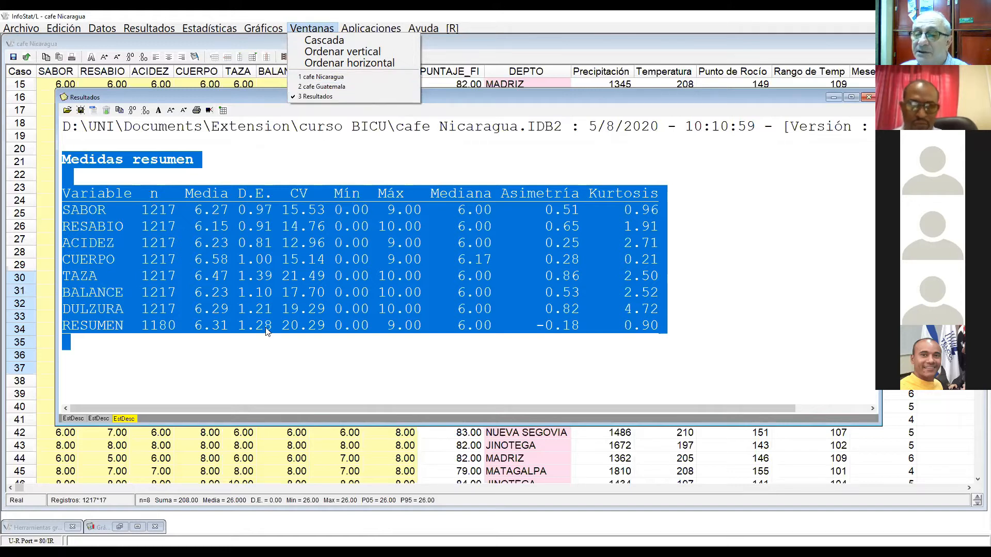
pyautogui.click(73, 419)
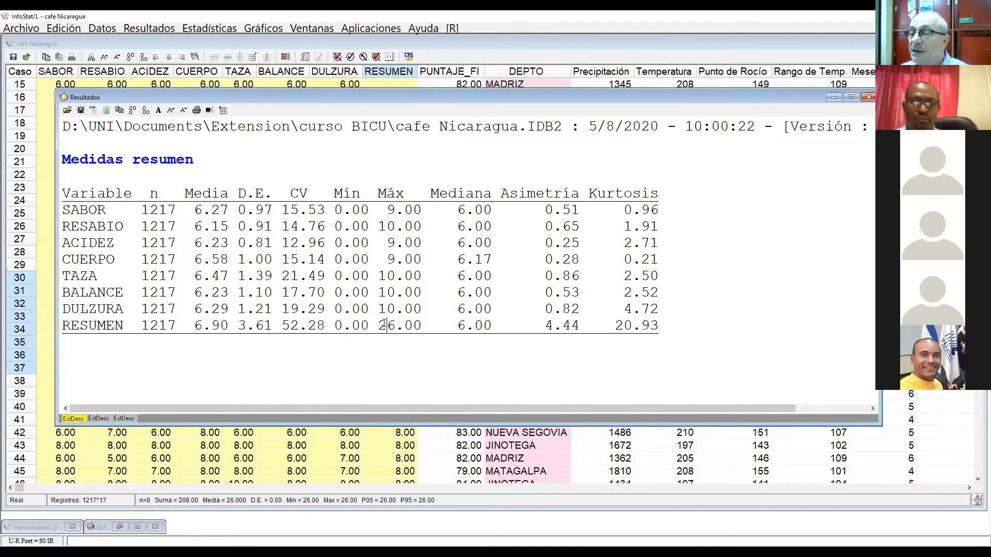
pyautogui.moveTo(387, 326); pyautogui.dragTo(413, 325)
pyautogui.click(97, 420)
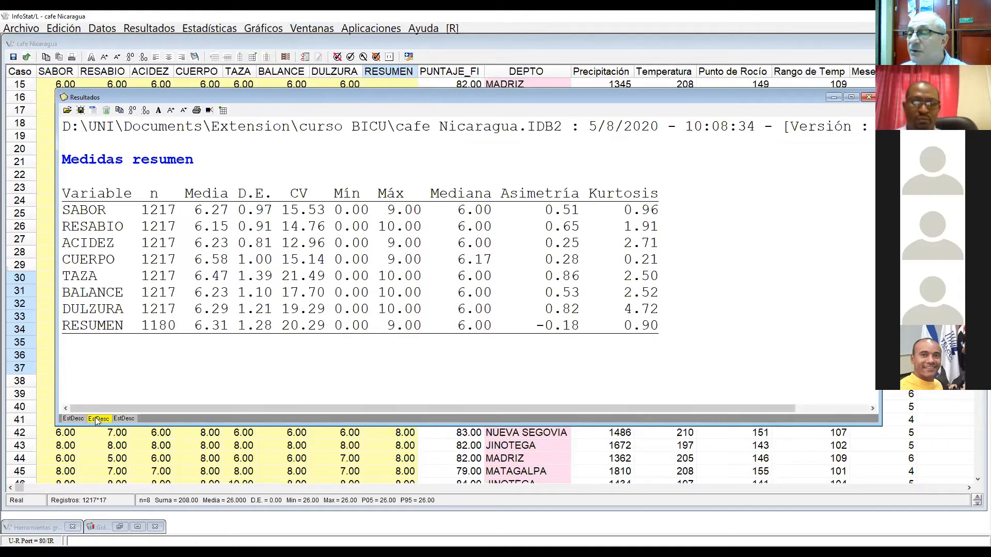
pyautogui.click(107, 110)
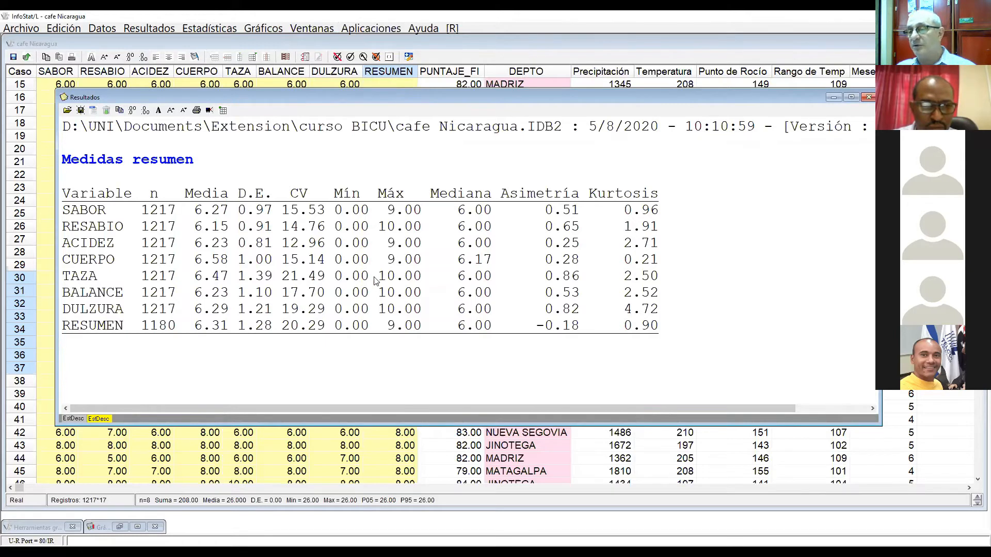
# Step: Highlight the complete Medidas resumen table in the latest results and clear the highlighting
pyautogui.moveTo(62, 160); pyautogui.dragTo(690, 382)
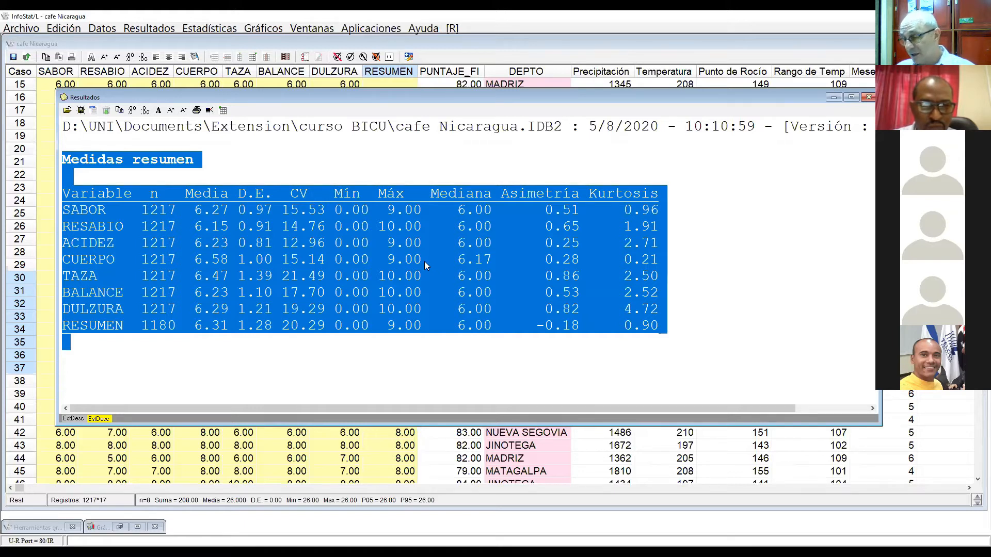
pyautogui.moveTo(425, 261); pyautogui.dragTo(309, 508)
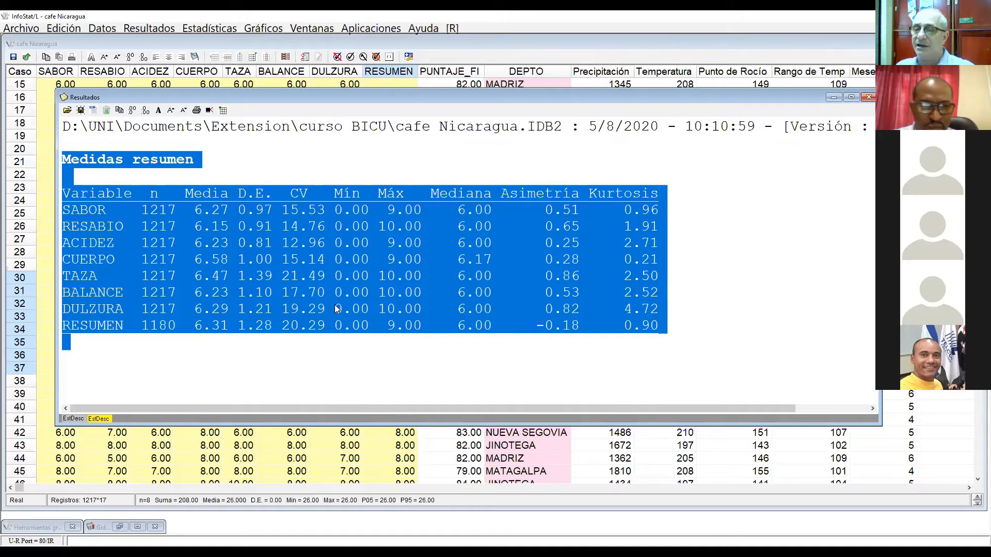
pyautogui.click(272, 366)
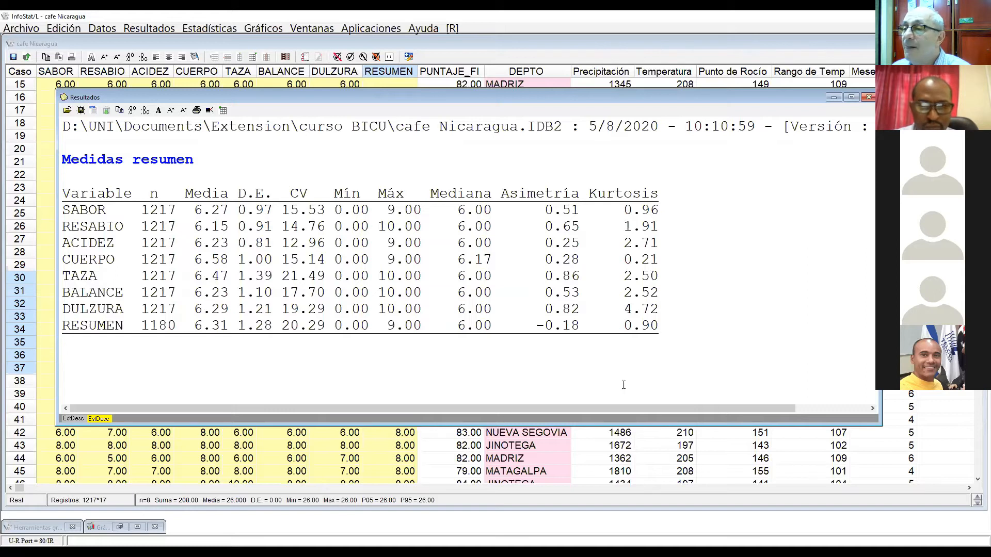
# Step: Return to the cafe Nicaragua data table and check which data type is assigned to the DEPTO column
pyautogui.click(347, 458)
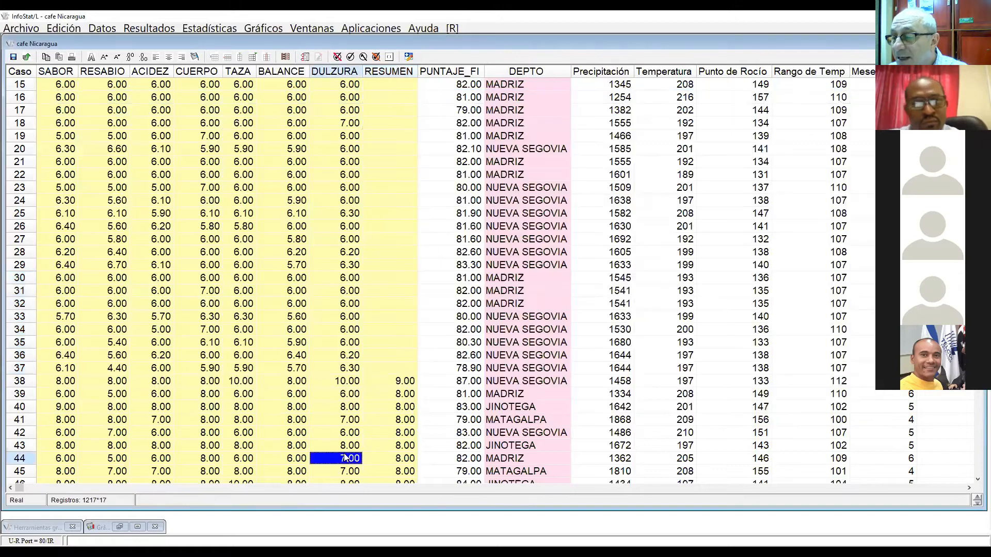
pyautogui.click(503, 71)
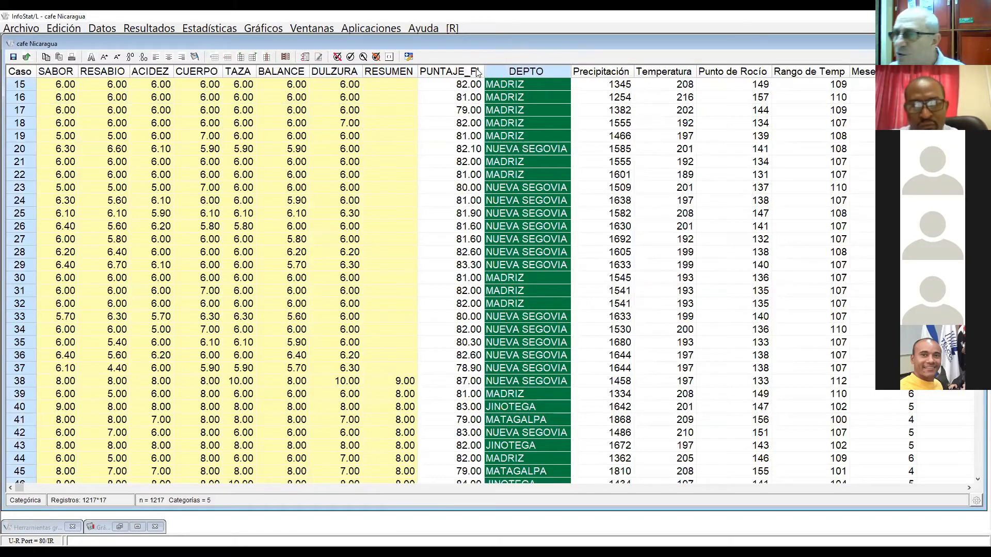
pyautogui.rightClick(494, 75)
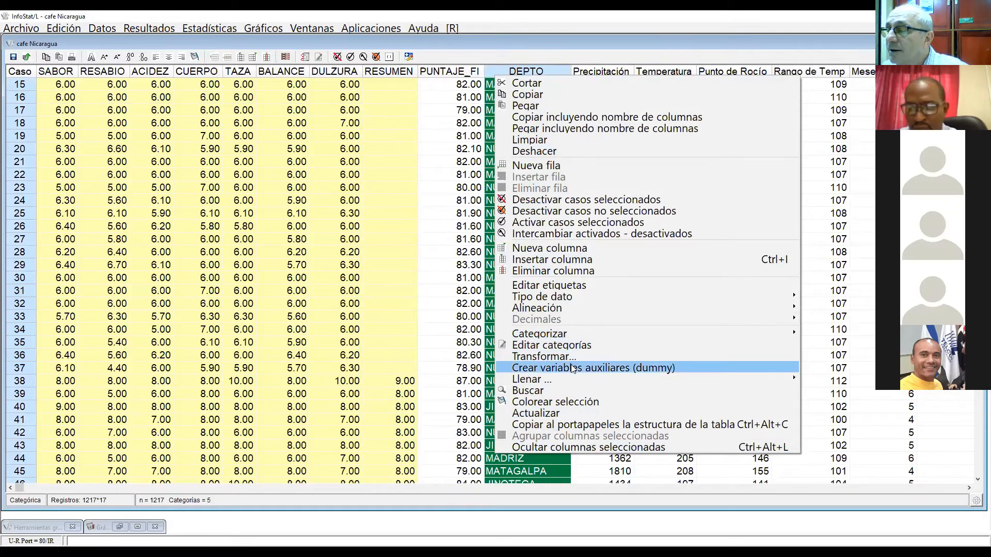
pyautogui.moveTo(626, 300)
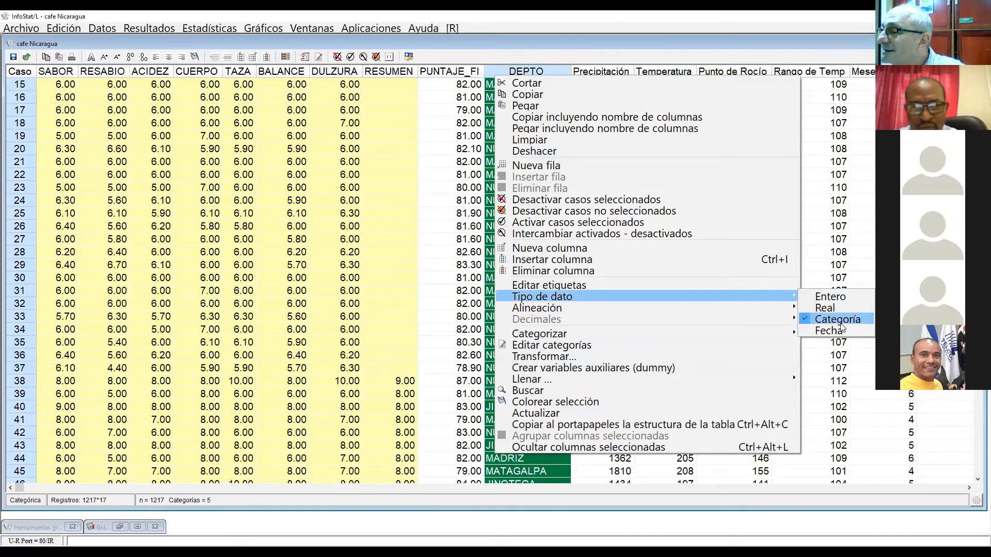
pyautogui.click(181, 126)
# Step: Check which data type is assigned to the SABOR column, leaving it as it is
pyautogui.click(58, 72)
pyautogui.rightClick(58, 72)
pyautogui.moveTo(206, 291)
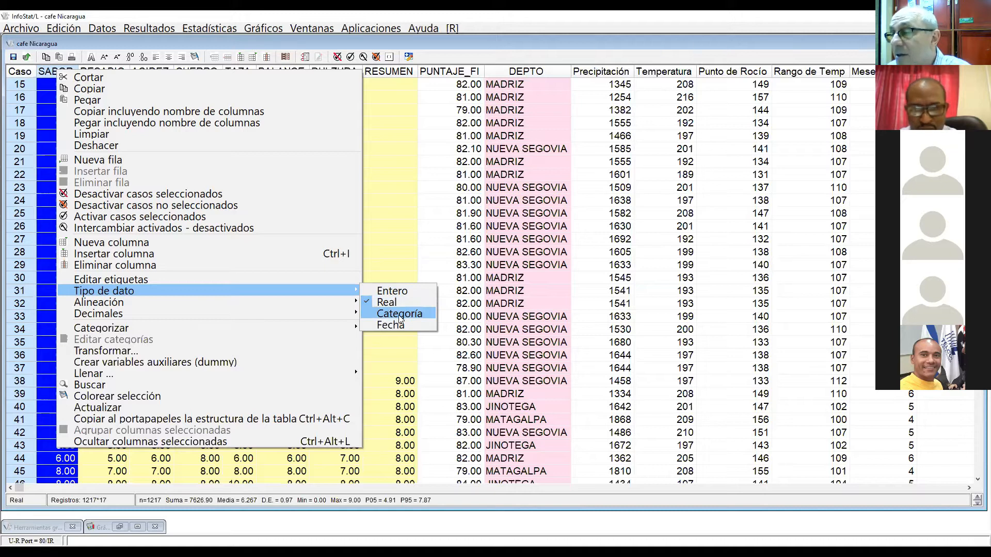
pyautogui.click(517, 219)
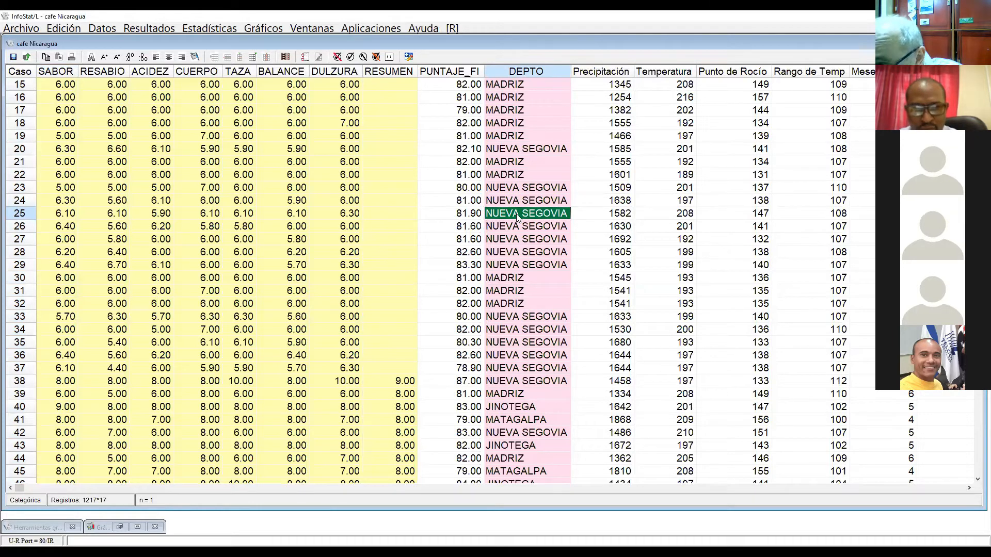
# Step: Inspect the data type options of the DEPTO column once more without changing them
pyautogui.click(517, 71)
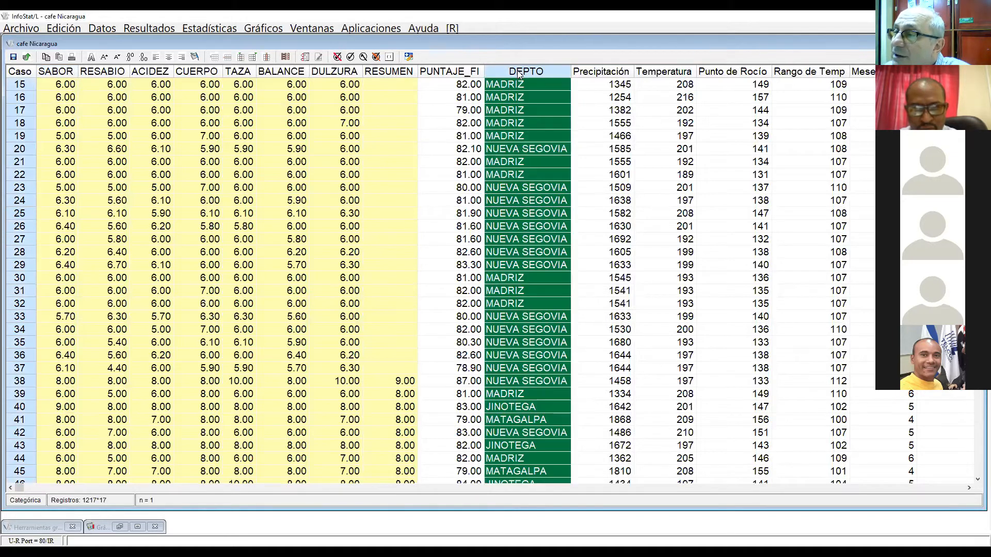
pyautogui.rightClick(518, 73)
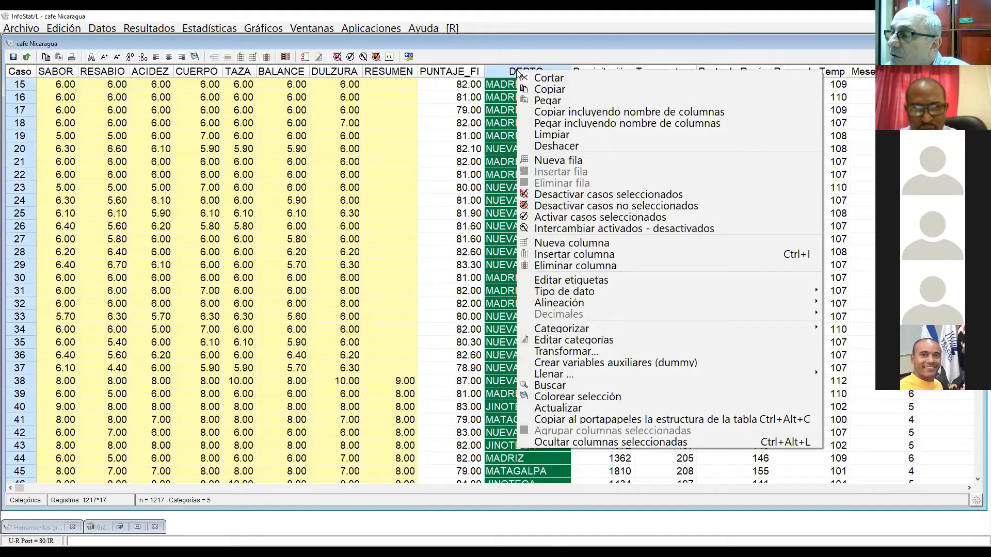
pyautogui.moveTo(585, 292)
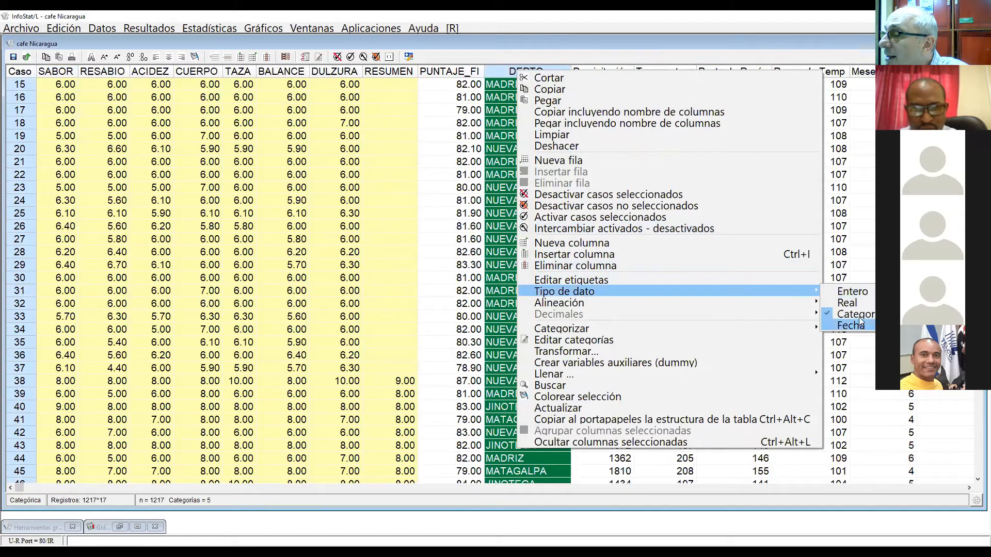
pyautogui.click(501, 258)
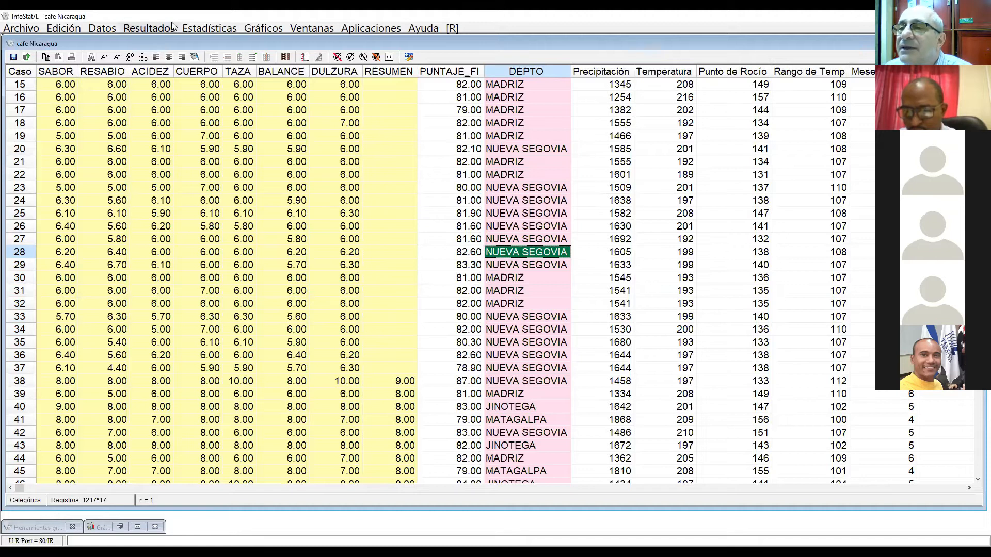
# Step: Generate a frequency table for DEPTO alone, with automatic class calculation and the LI, LS, MC, FA and FR columns
pyautogui.click(208, 30)
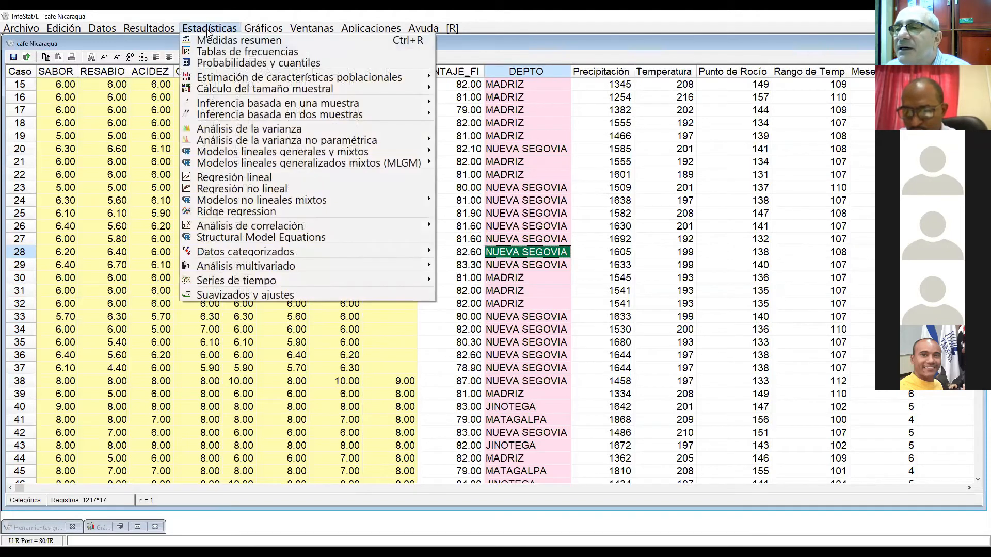
pyautogui.click(219, 53)
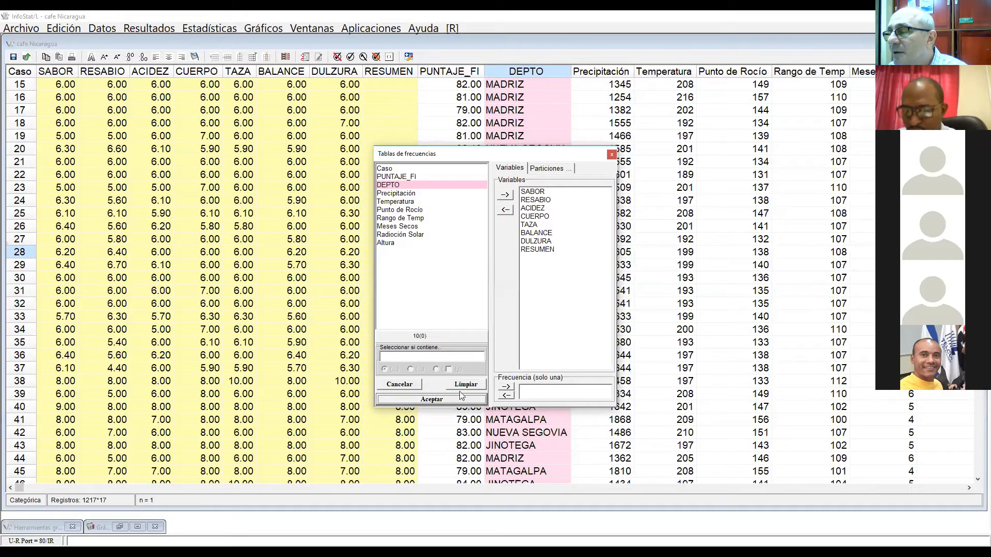
pyautogui.click(466, 386)
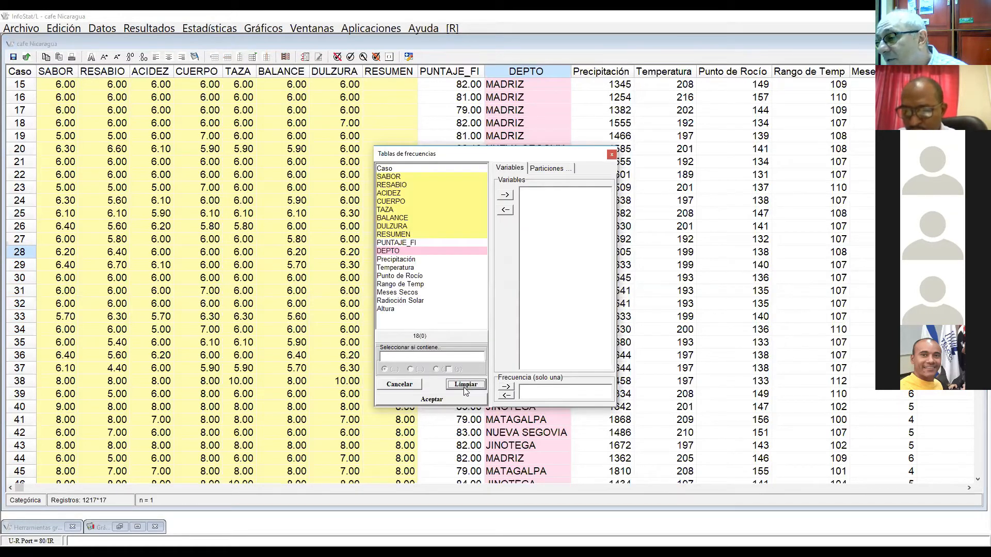
pyautogui.click(398, 252)
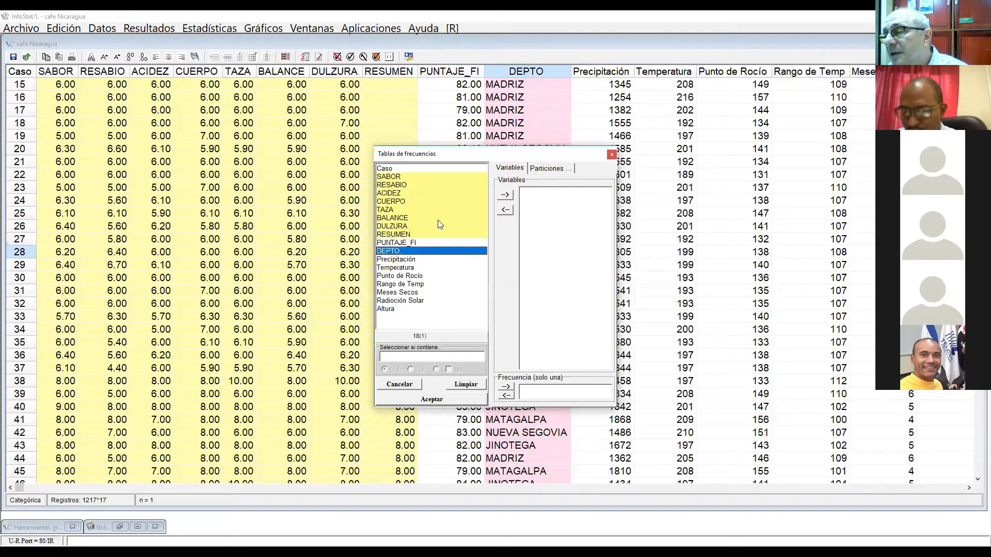
pyautogui.click(510, 194)
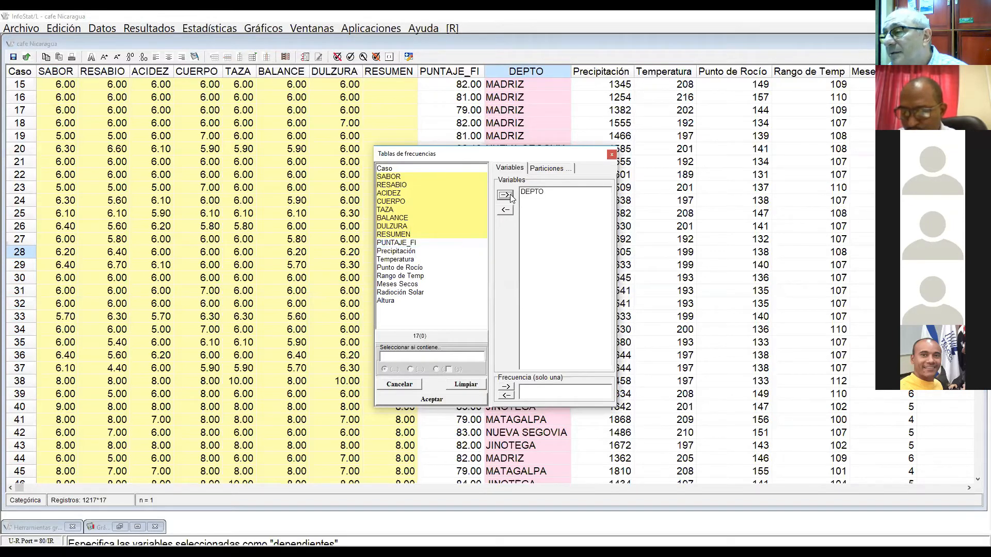
pyautogui.click(431, 400)
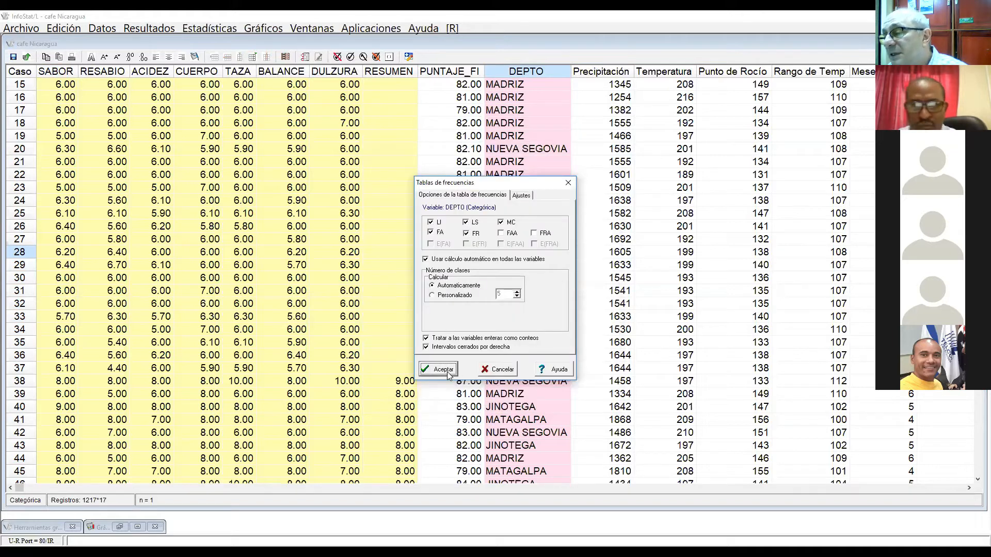
pyautogui.click(444, 370)
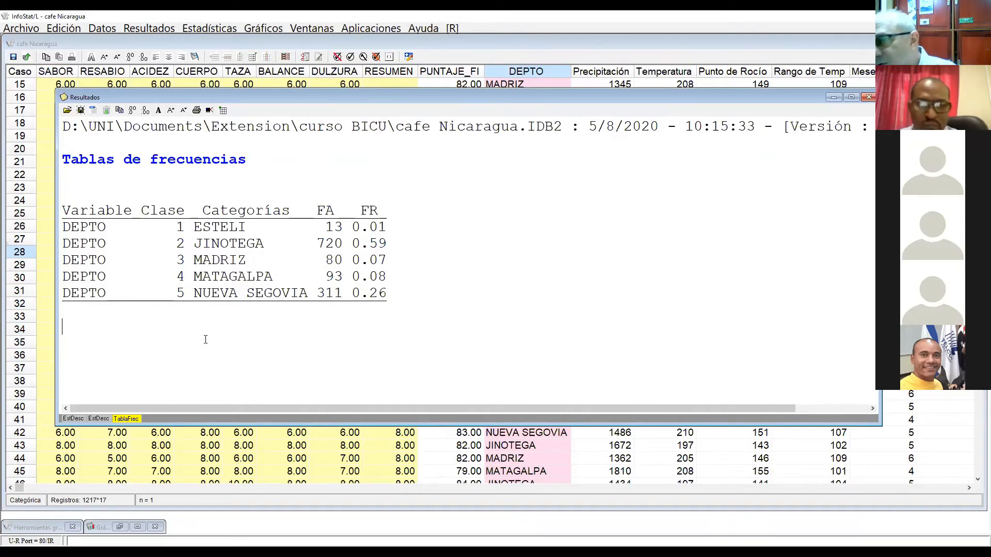
# Step: Enlarge the text of the frequency table results by two size increments
pyautogui.click(160, 112)
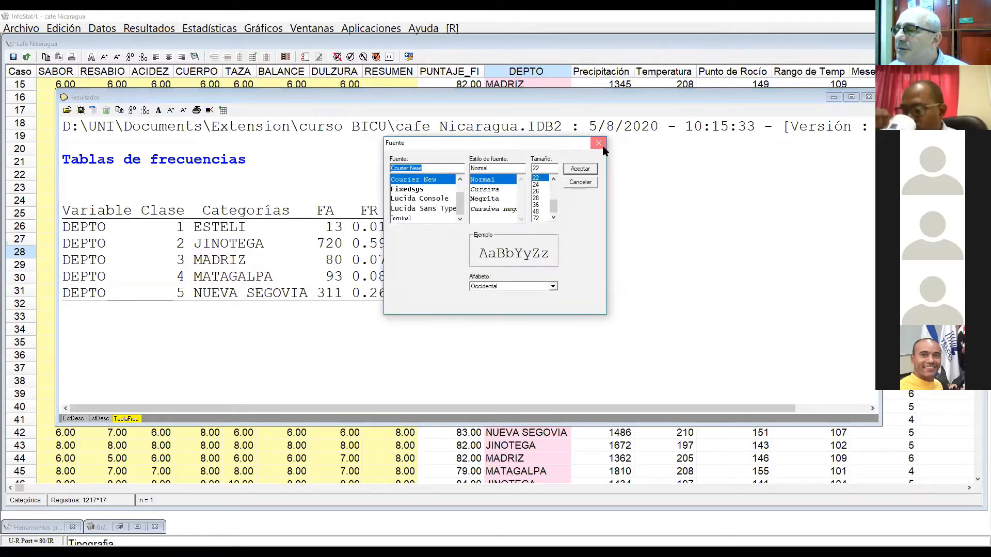
pyautogui.click(598, 143)
pyautogui.click(171, 112)
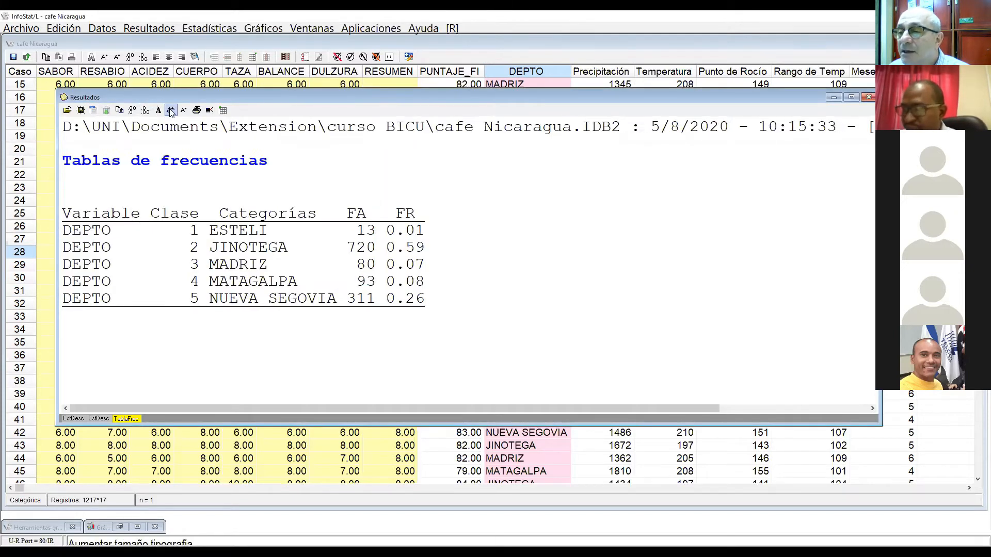
pyautogui.click(171, 111)
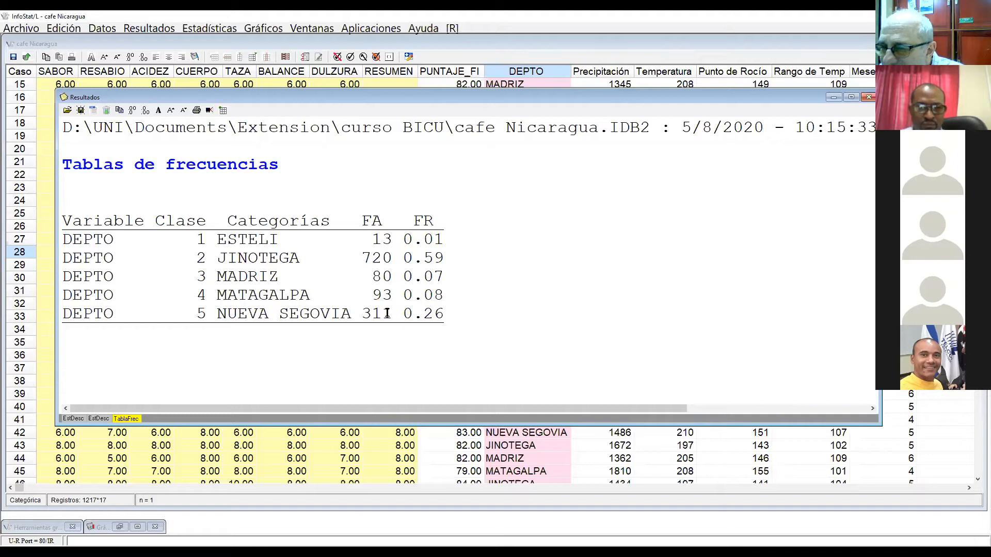
# Step: Examine the absolute and relative frequencies of ESTELI against those of JINOTEGA in the DEPTO frequency table
pyautogui.moveTo(373, 239); pyautogui.dragTo(471, 239)
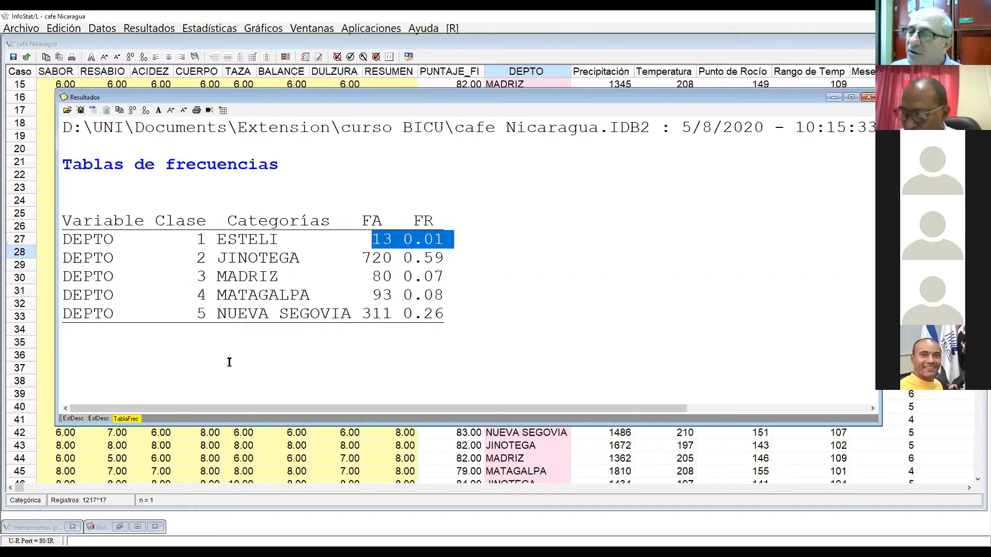
pyautogui.moveTo(362, 258); pyautogui.dragTo(408, 241)
pyautogui.click(373, 241)
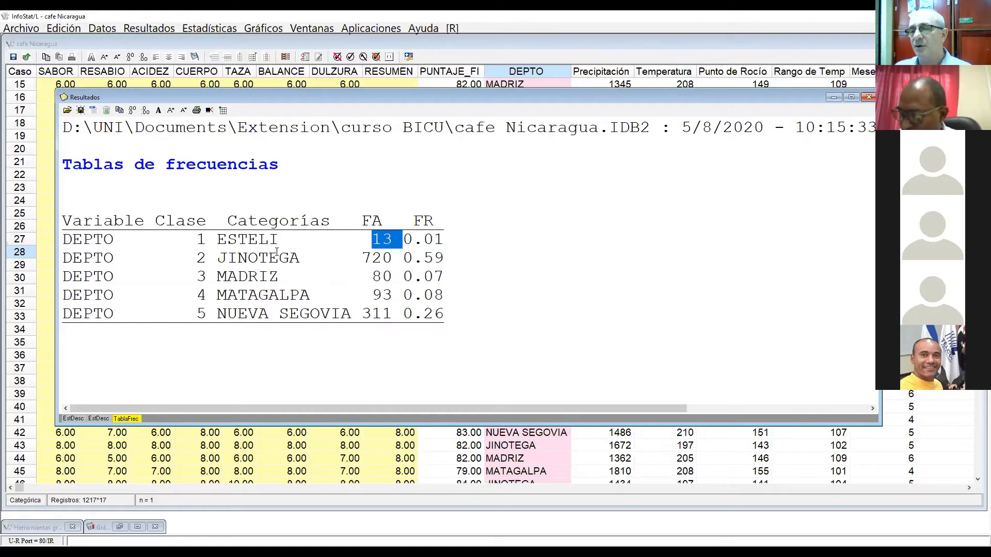
pyautogui.click(222, 241)
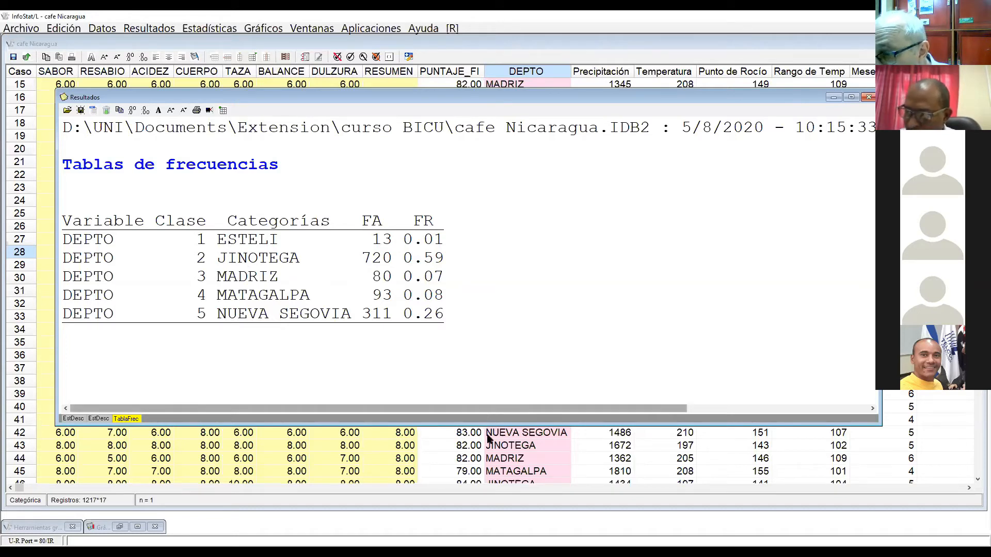
# Step: Insert an empty column between DEPTO and Precipitación in the cafe Nicaragua data table
pyautogui.click(515, 454)
pyautogui.click(593, 72)
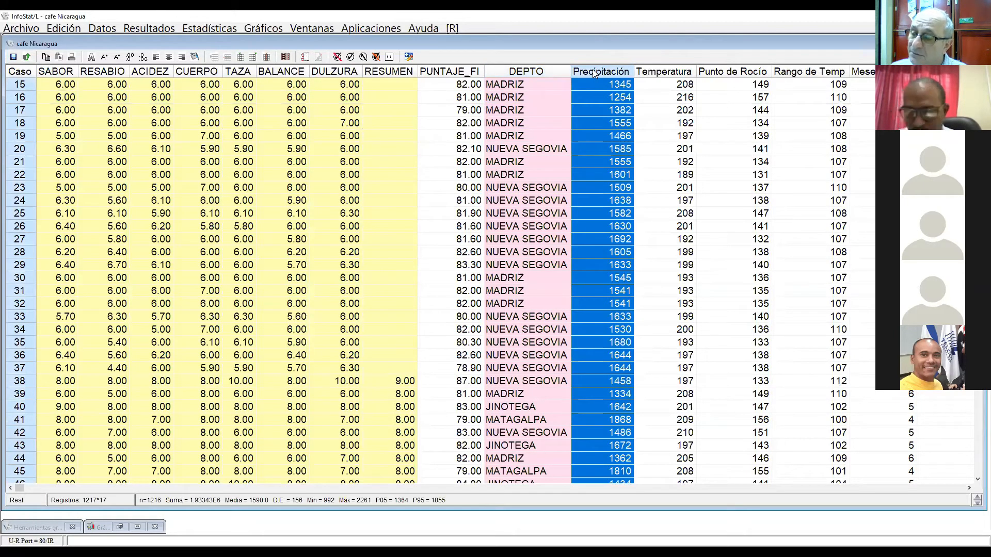
pyautogui.rightClick(593, 69)
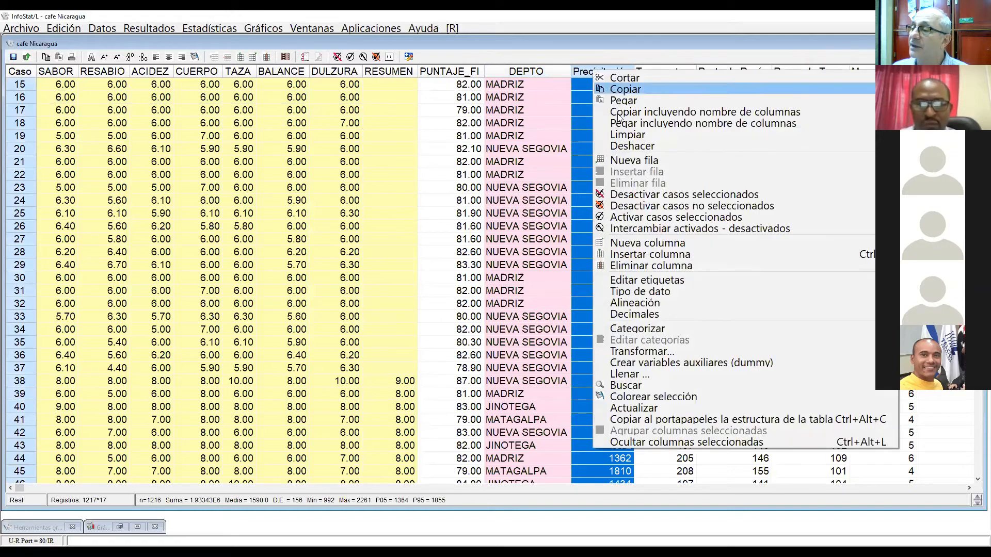
pyautogui.click(631, 255)
# Step: Copy the whole DEPTO column into the empty column Columna1
pyautogui.click(523, 72)
pyautogui.rightClick(521, 74)
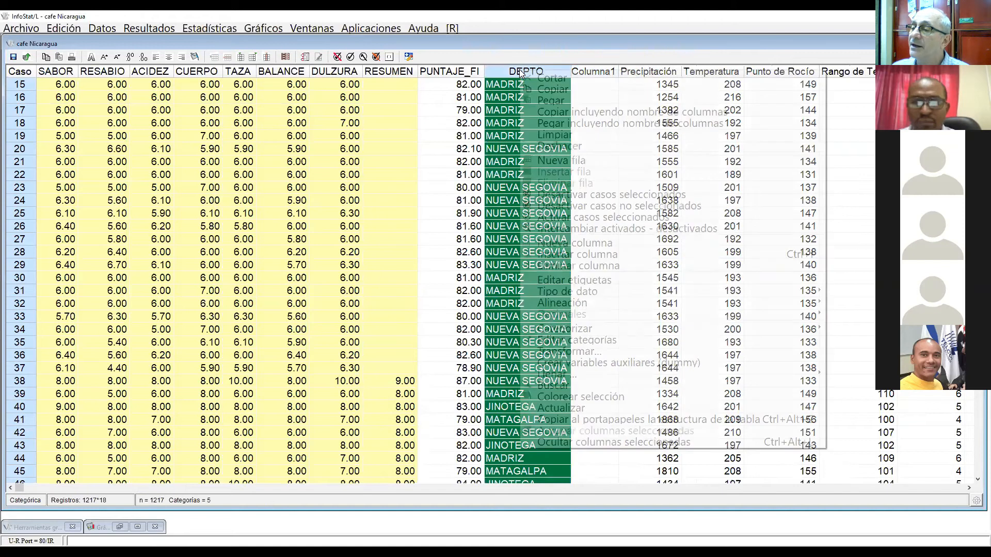
pyautogui.click(552, 92)
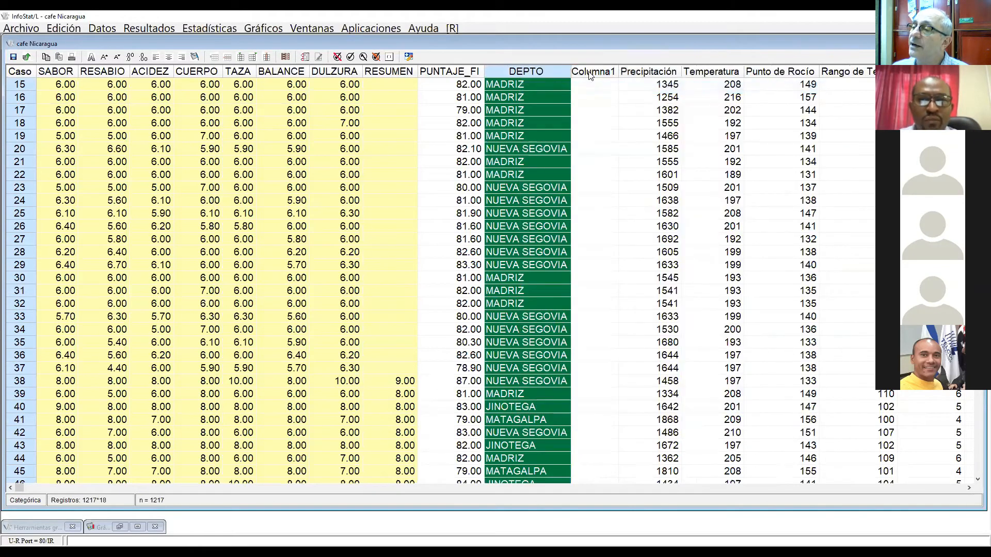
pyautogui.click(589, 72)
pyautogui.rightClick(588, 70)
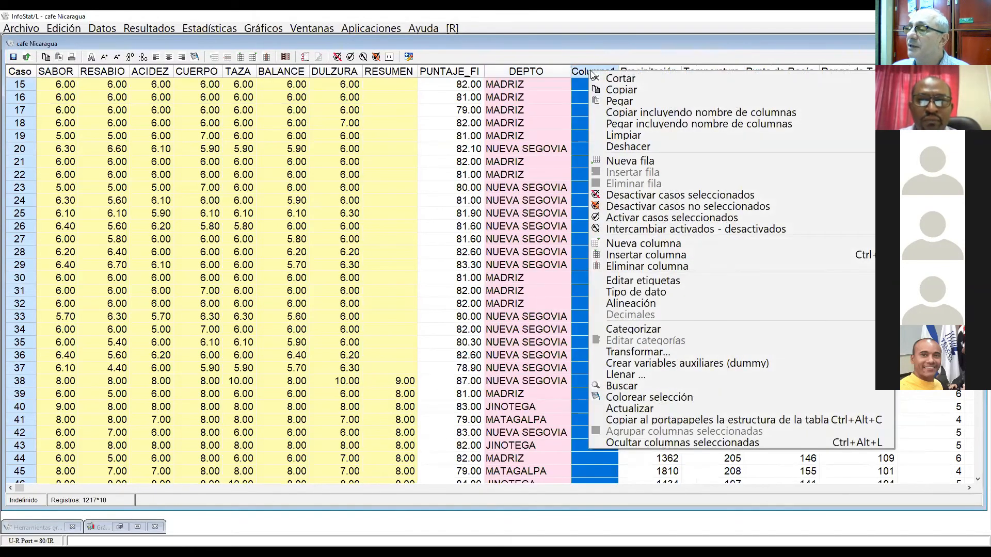
pyautogui.click(614, 101)
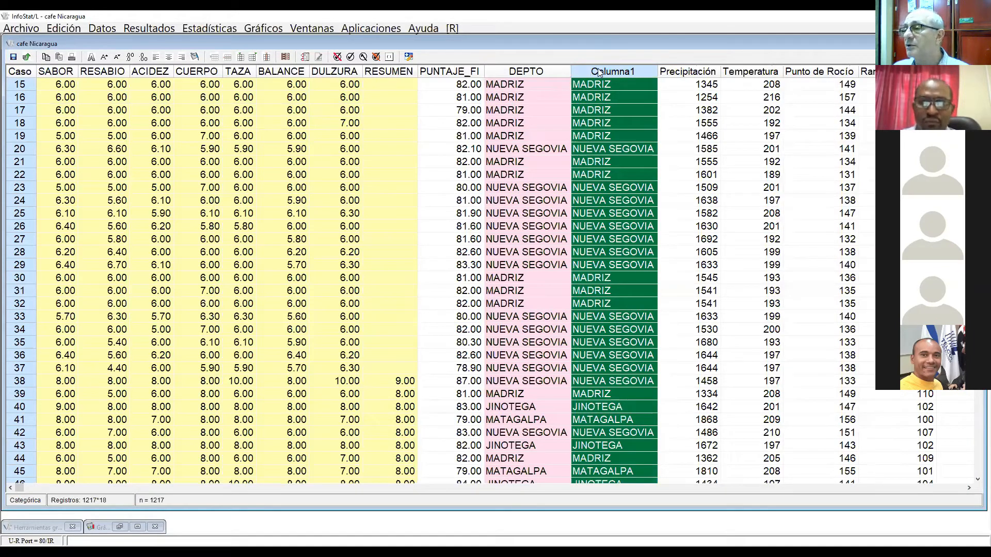
pyautogui.click(547, 72)
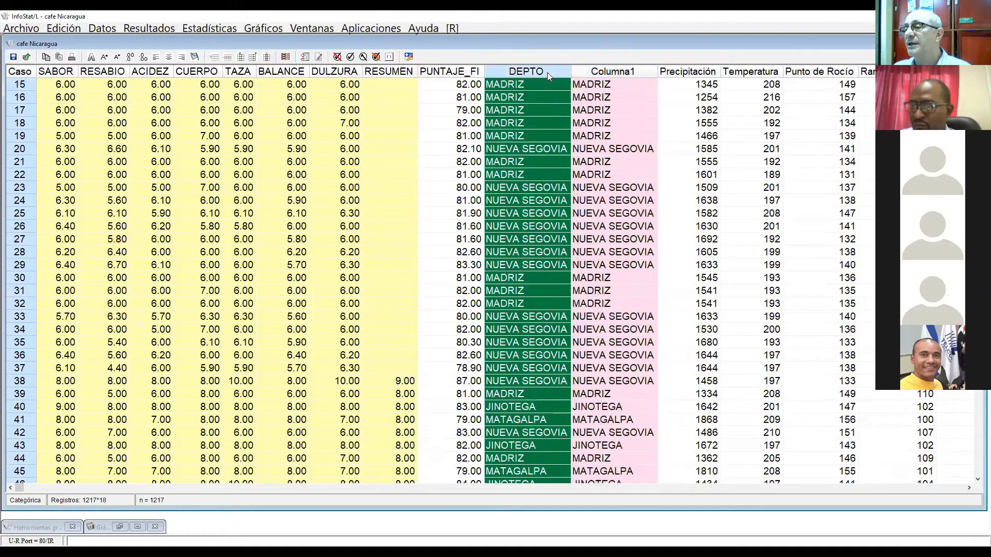
pyautogui.rightClick(547, 73)
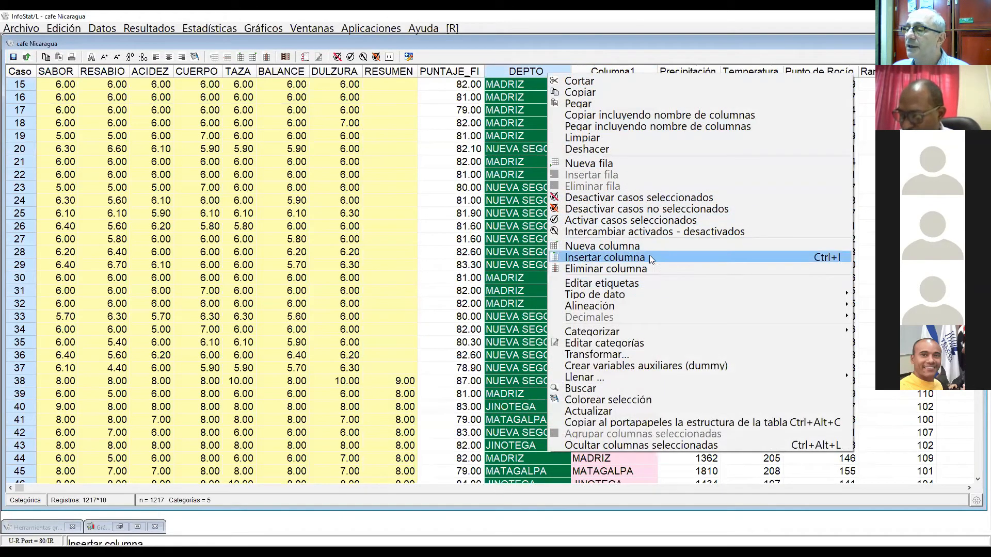
pyautogui.click(491, 175)
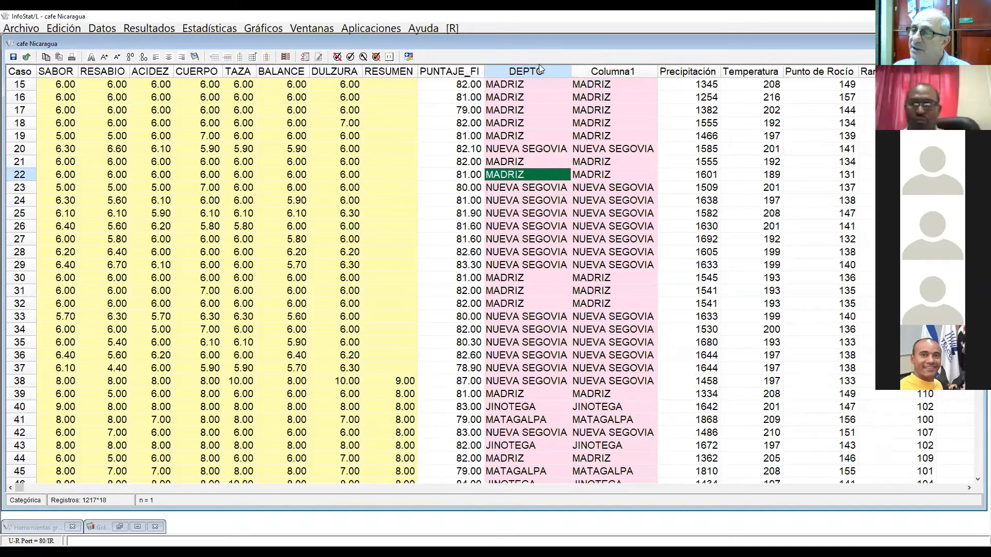
# Step: Rename Columna1 as Dptos
pyautogui.click(591, 73)
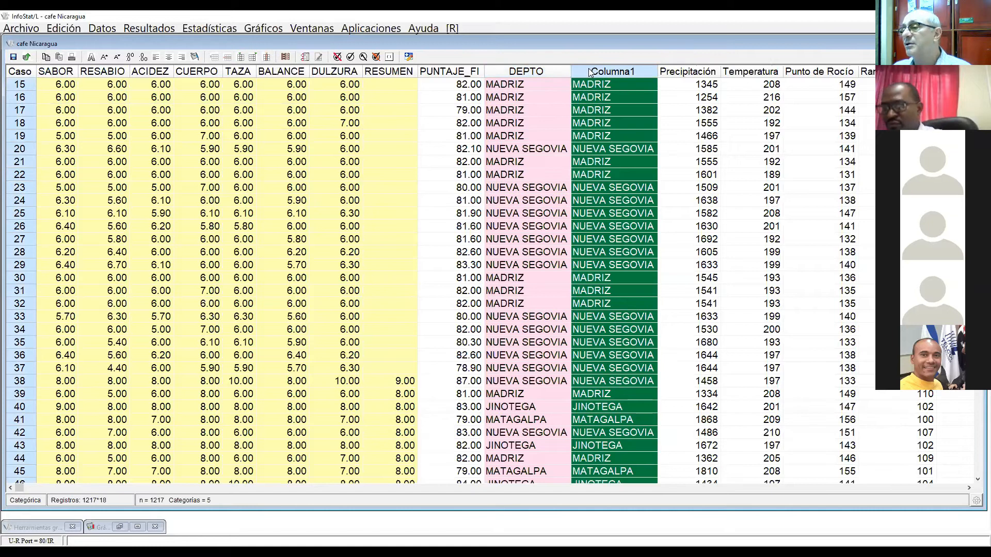
pyautogui.doubleClick(591, 72)
pyautogui.write('D')
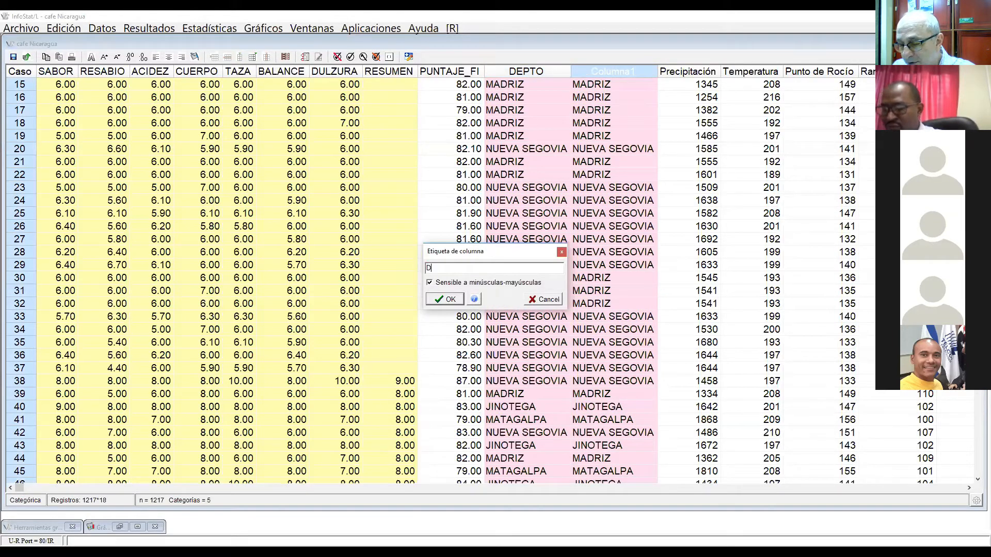
pyautogui.write('ptos')
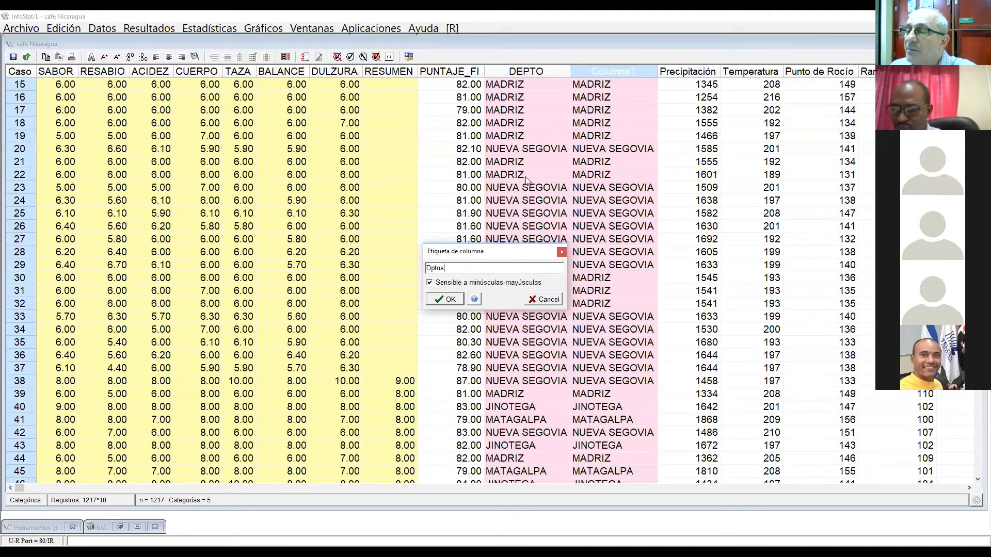
pyautogui.press('Return')
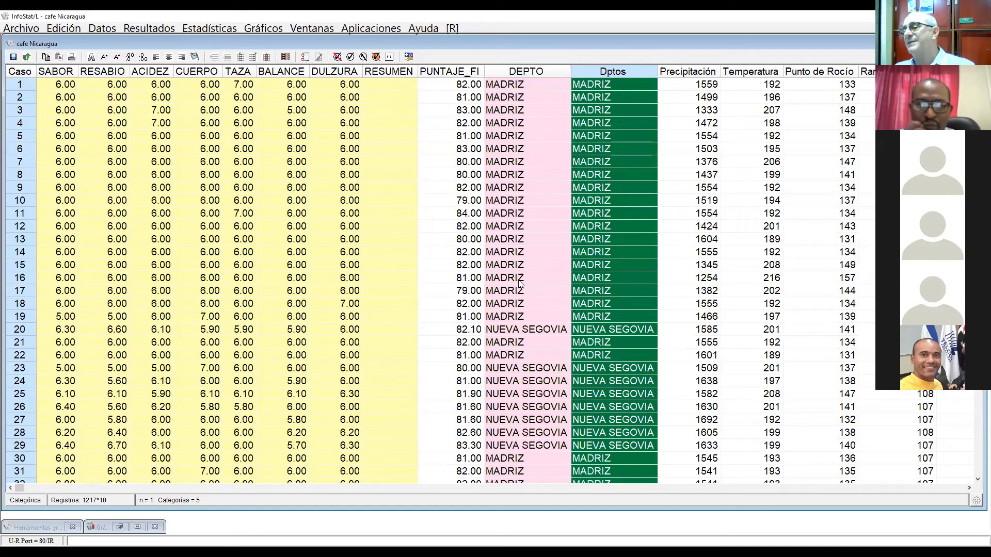
# Step: Edit the categories of Dptos so that ESTELI is grouped under JINOTEGA, and apply the grouping
pyautogui.click(509, 230)
pyautogui.click(505, 70)
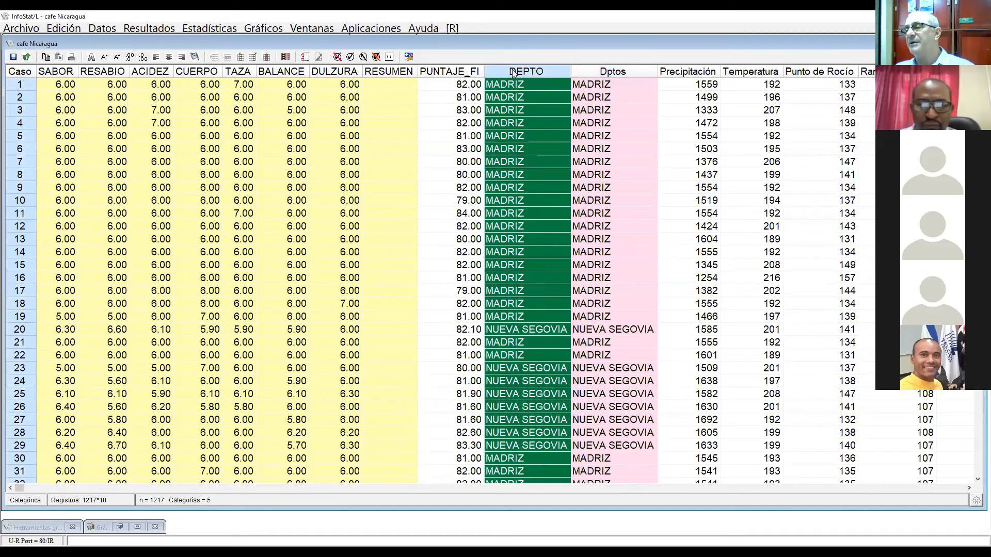
pyautogui.click(596, 72)
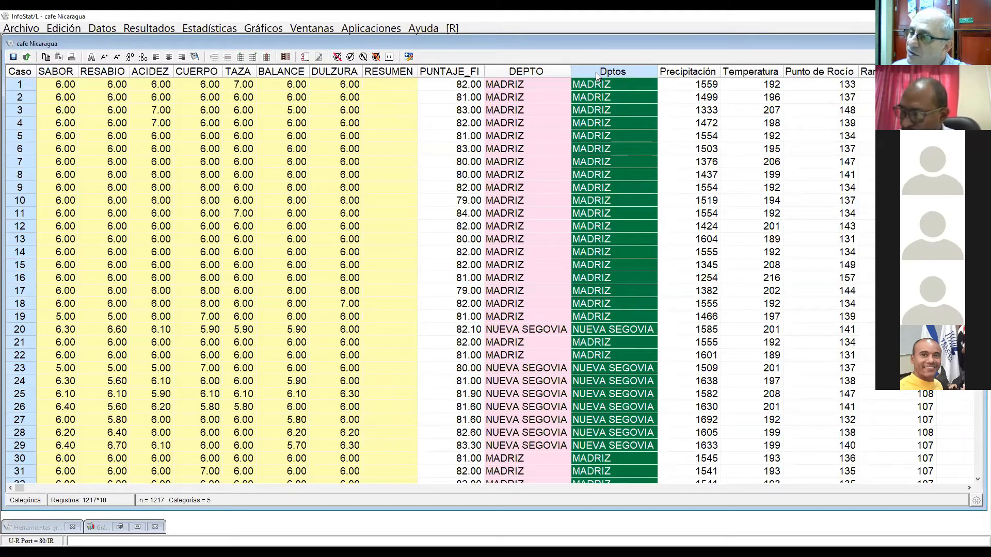
pyautogui.rightClick(596, 72)
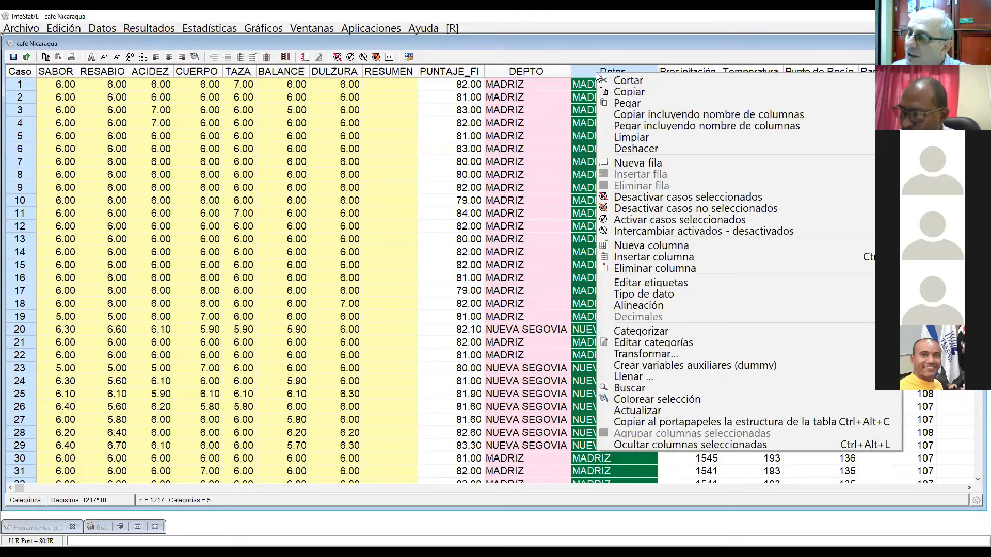
pyautogui.click(677, 345)
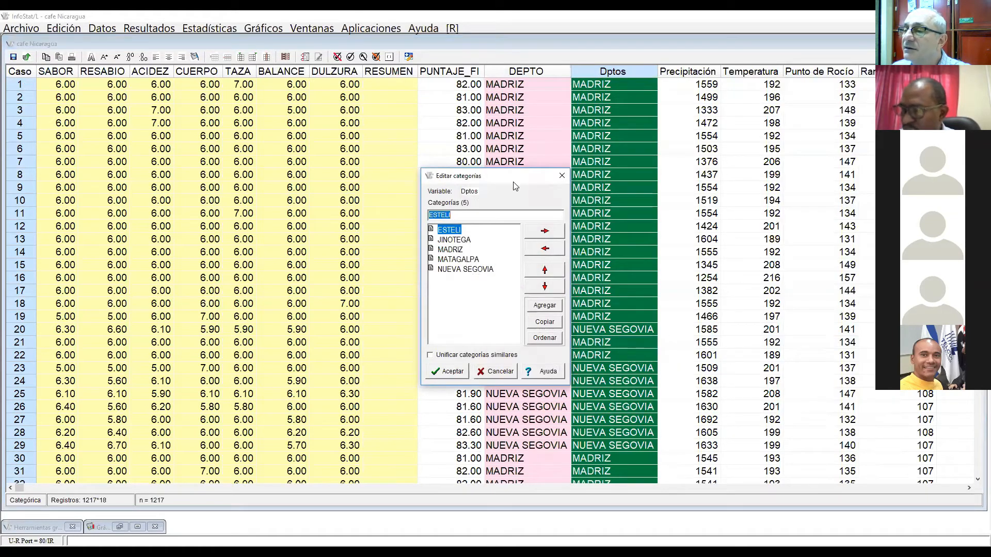
pyautogui.moveTo(515, 182); pyautogui.dragTo(454, 120)
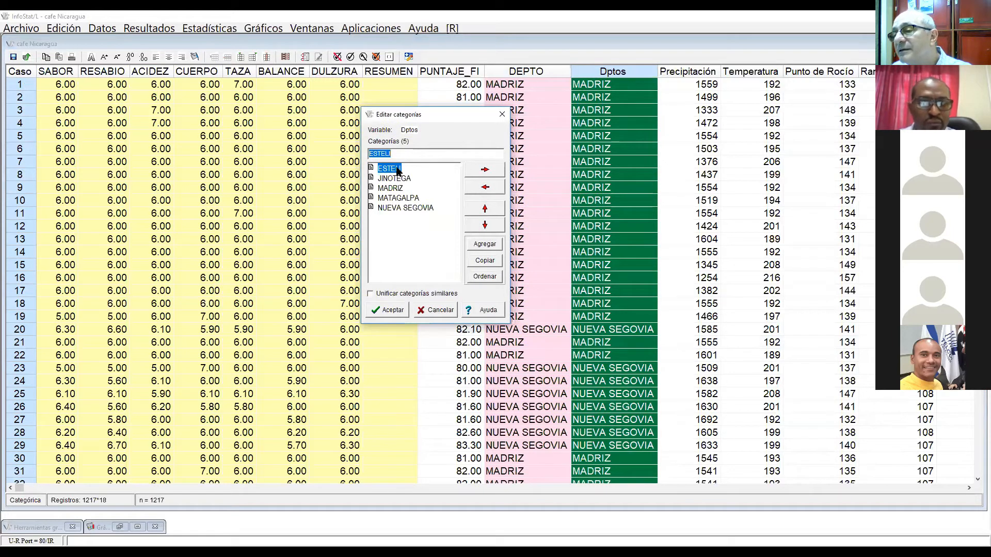
pyautogui.moveTo(403, 175); pyautogui.dragTo(403, 177)
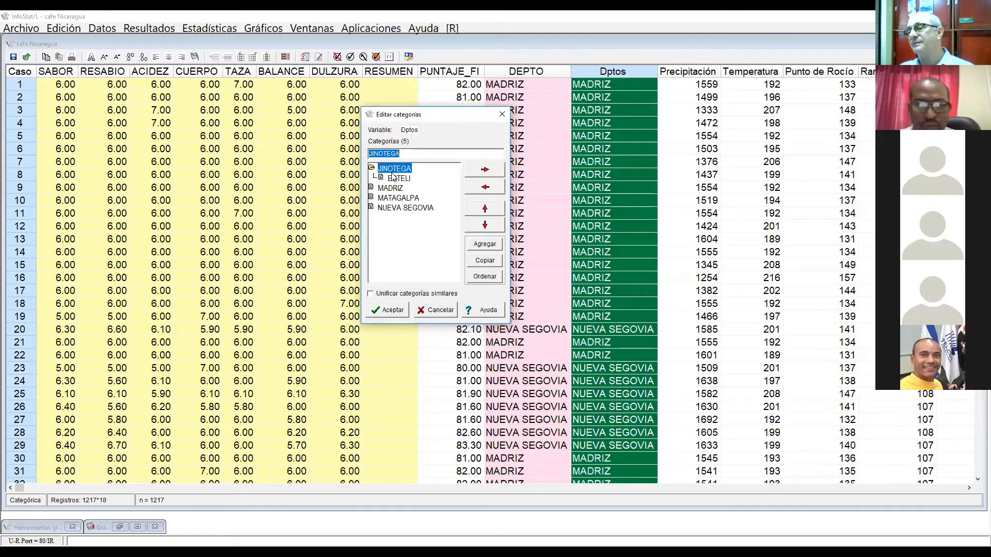
pyautogui.click(408, 312)
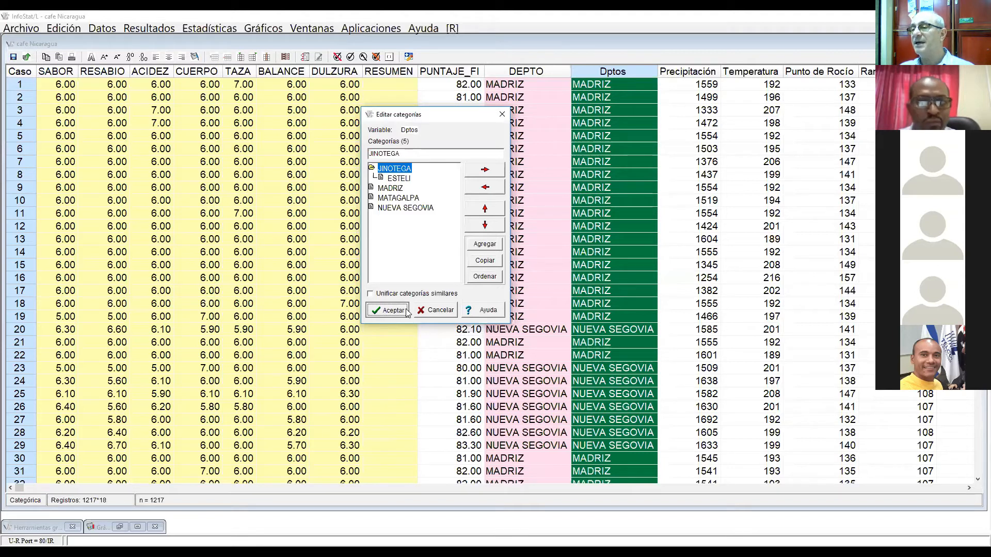
# Step: Find a record with ESTELI in DEPTO, such as case 1149, and compare it with its Dptos value
pyautogui.press('Up')
pyautogui.press('Up')
pyautogui.press('Up')
pyautogui.press('Up')
pyautogui.press('Up')
pyautogui.press('Up')
pyautogui.press('Up')
pyautogui.press('Up')
pyautogui.press('Up')
pyautogui.press('Up')
pyautogui.press('Up')
pyautogui.press('Up')
pyautogui.press('Up')
pyautogui.press('Up')
pyautogui.press('Up')
pyautogui.press('Up')
pyautogui.press('Up')
pyautogui.press('Up')
pyautogui.press('Up')
pyautogui.press('Up')
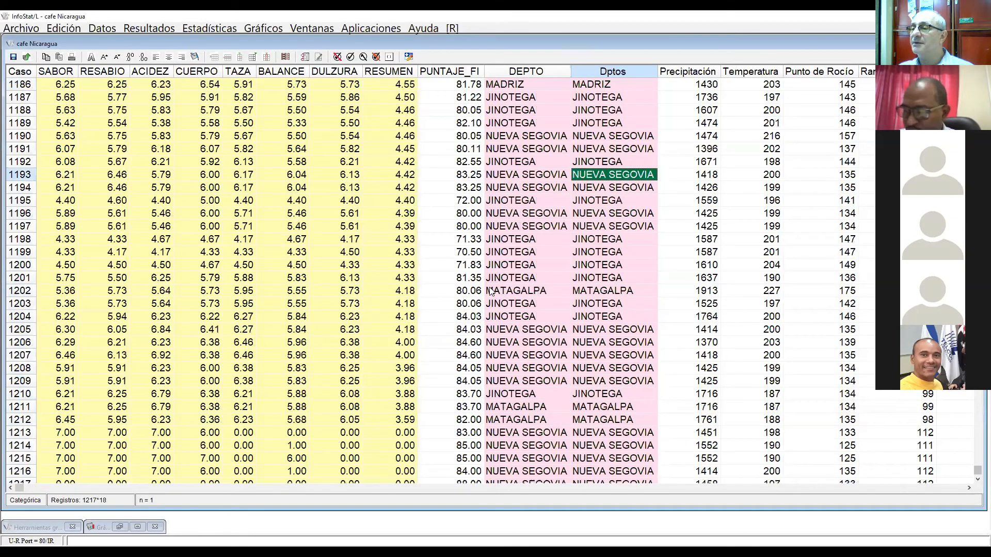
pyautogui.press('Up')
pyautogui.press('Up')
pyautogui.press('Up')
pyautogui.press('Up')
pyautogui.press('Up')
pyautogui.press('Up')
pyautogui.press('Up')
pyautogui.press('Up')
pyautogui.press('Up')
pyautogui.press('Up')
pyautogui.press('Up')
pyautogui.press('Up')
pyautogui.press('Up')
pyautogui.press('Up')
pyautogui.press('Up')
pyautogui.press('Up')
pyautogui.press('Up')
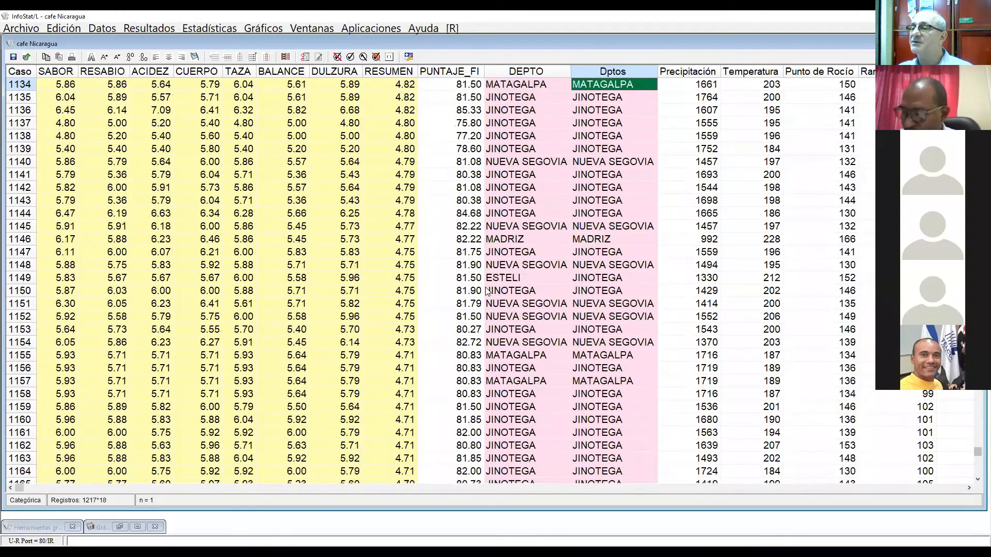
pyautogui.click(511, 279)
pyautogui.click(591, 279)
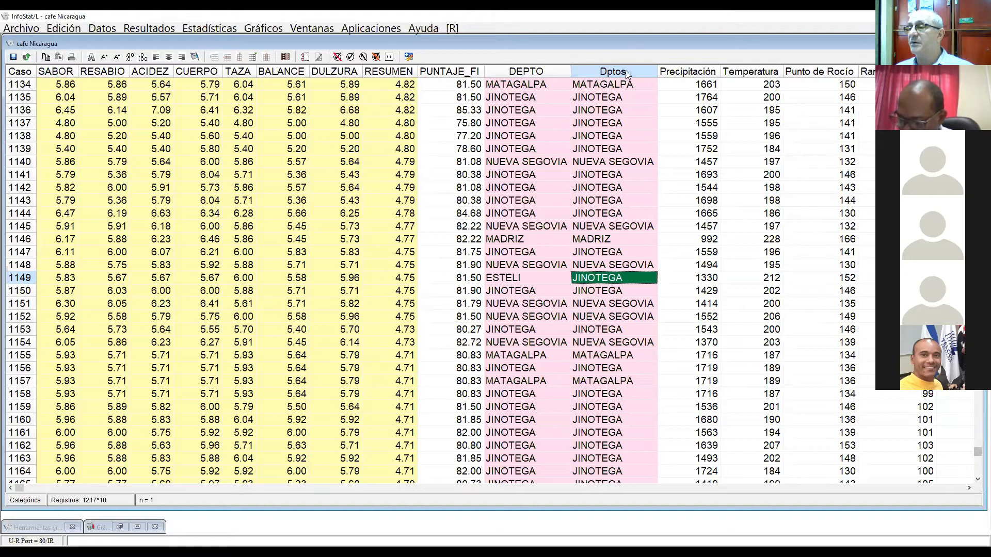
# Step: In the DEPTO categories, group NUEVA SEGOVIA under MADRIZ, rename the combined category MADRIZ-NS, and apply it
pyautogui.click(588, 74)
pyautogui.click(523, 70)
pyautogui.rightClick(524, 70)
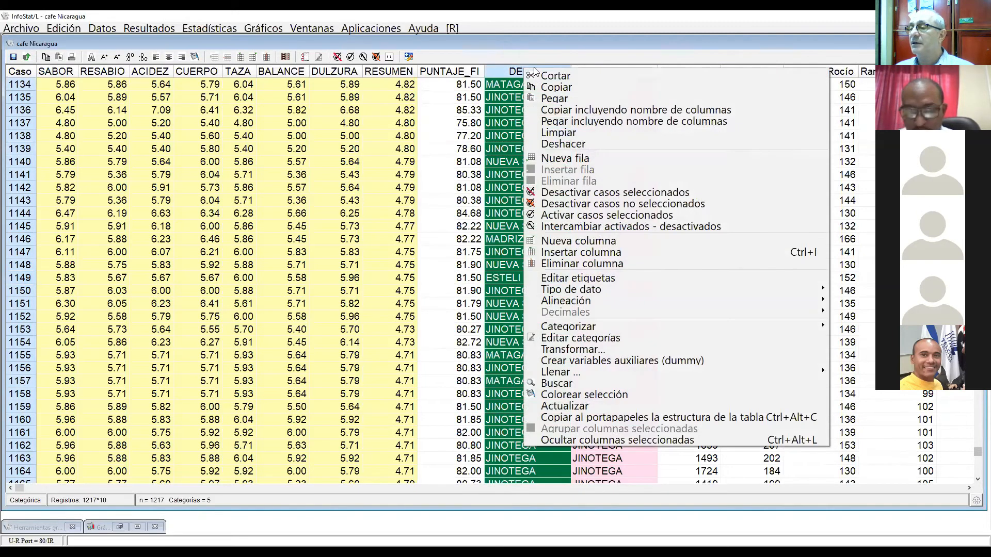
pyautogui.click(545, 338)
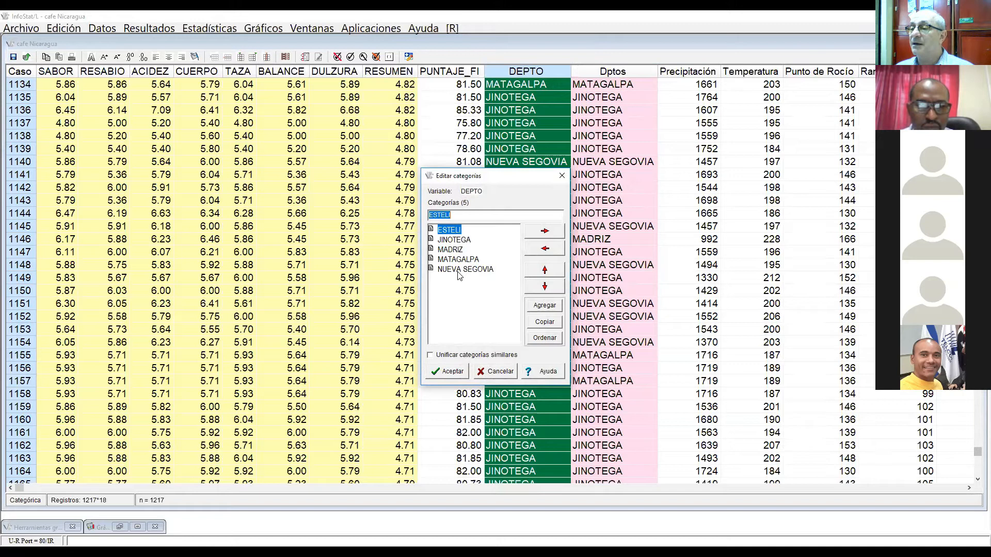
pyautogui.moveTo(459, 269); pyautogui.dragTo(461, 249)
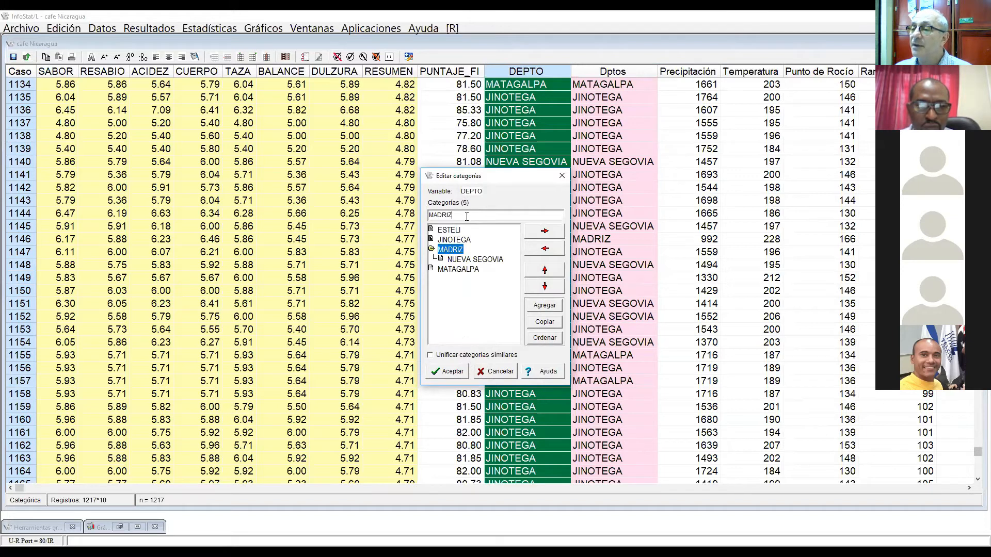
pyautogui.write('-')
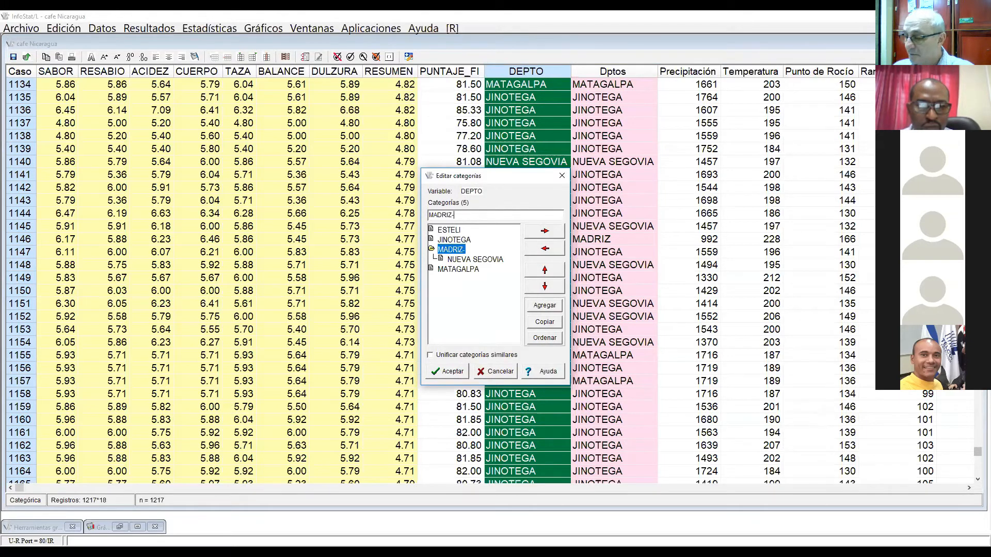
pyautogui.write('NS')
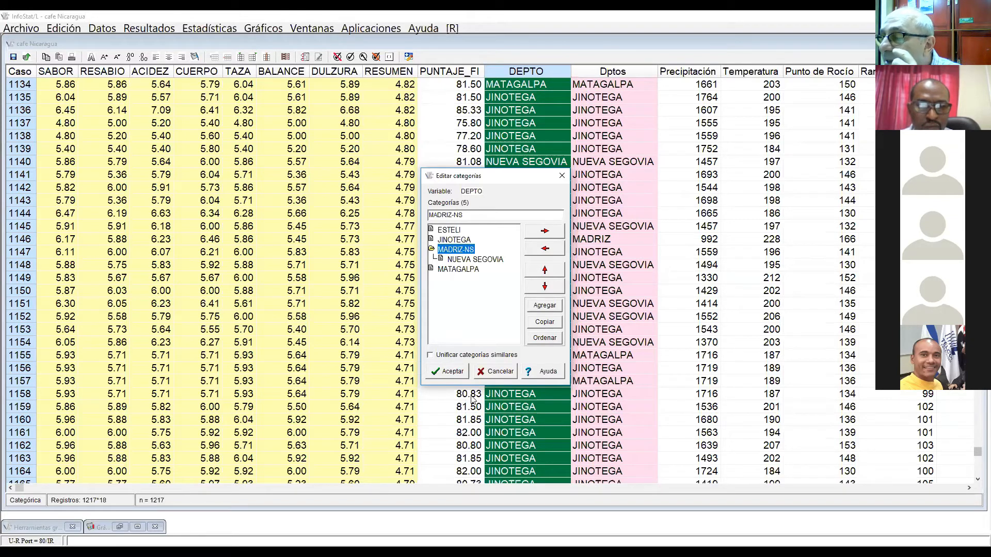
pyautogui.click(454, 372)
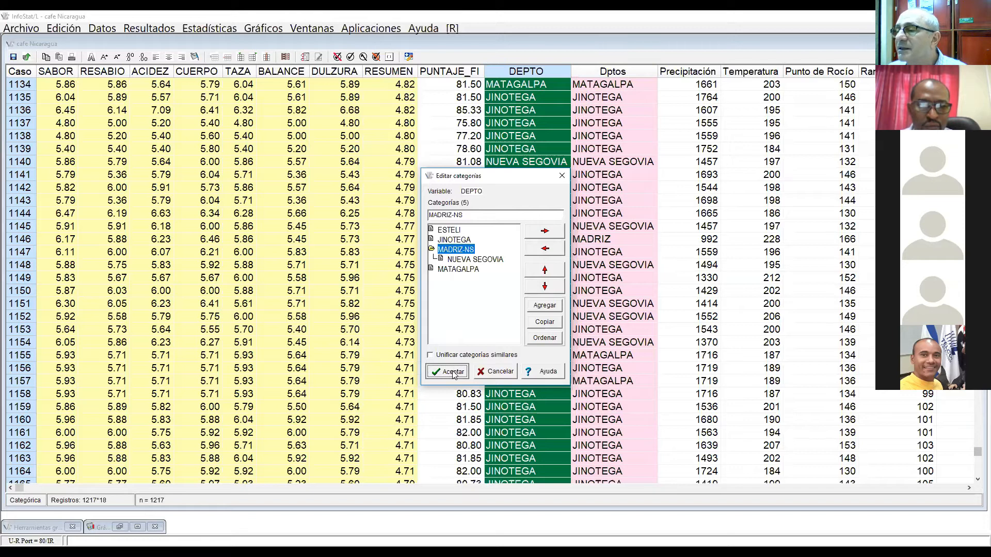
# Step: Apply the MADRIZ-NS grouping to DEPTO, and compare the SABOR and Dptos columns
pyautogui.click(453, 372)
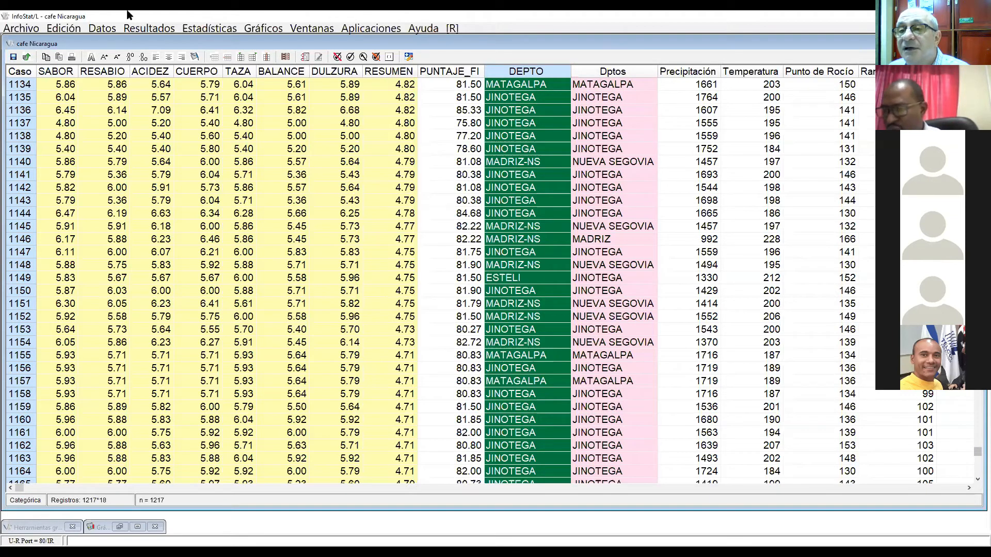
pyautogui.click(58, 75)
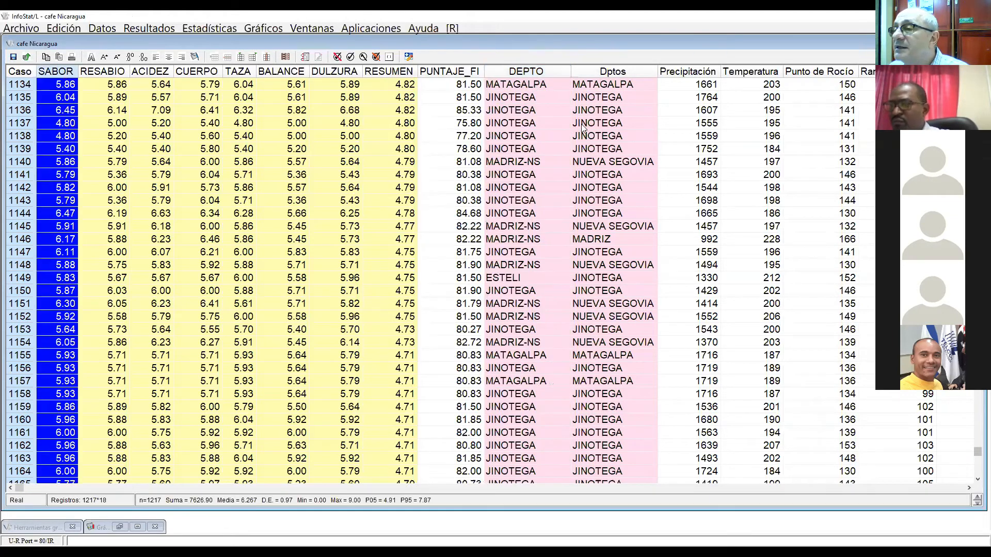
pyautogui.click(604, 71)
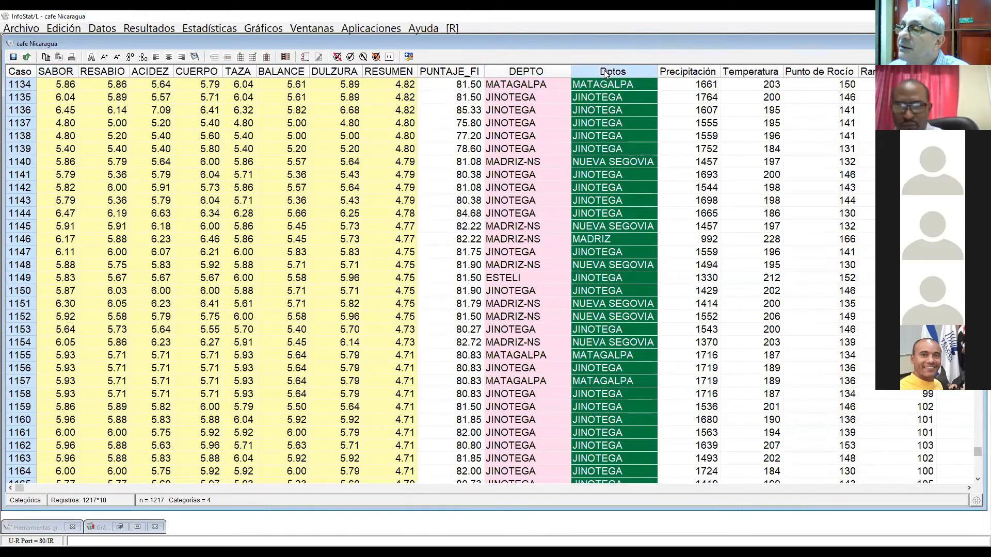
pyautogui.click(56, 73)
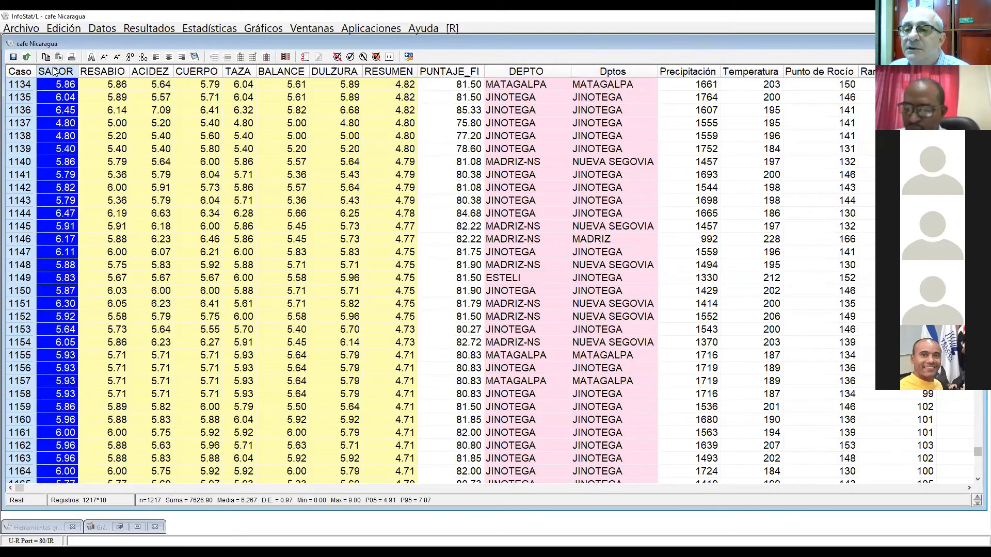
pyautogui.click(627, 72)
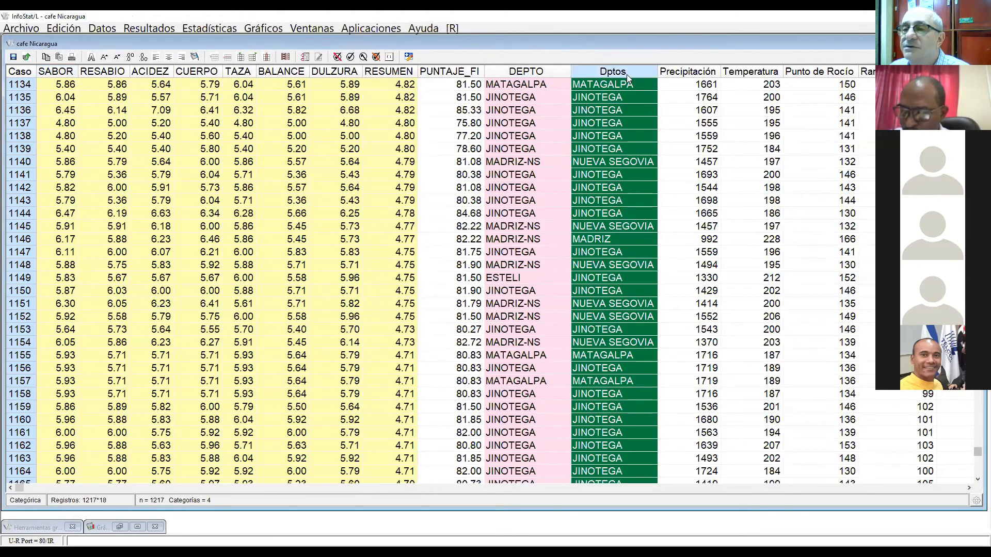
# Step: Set up a bar chart with SABOR as the variable to graph and Dptos as the classification criterion
pyautogui.click(254, 28)
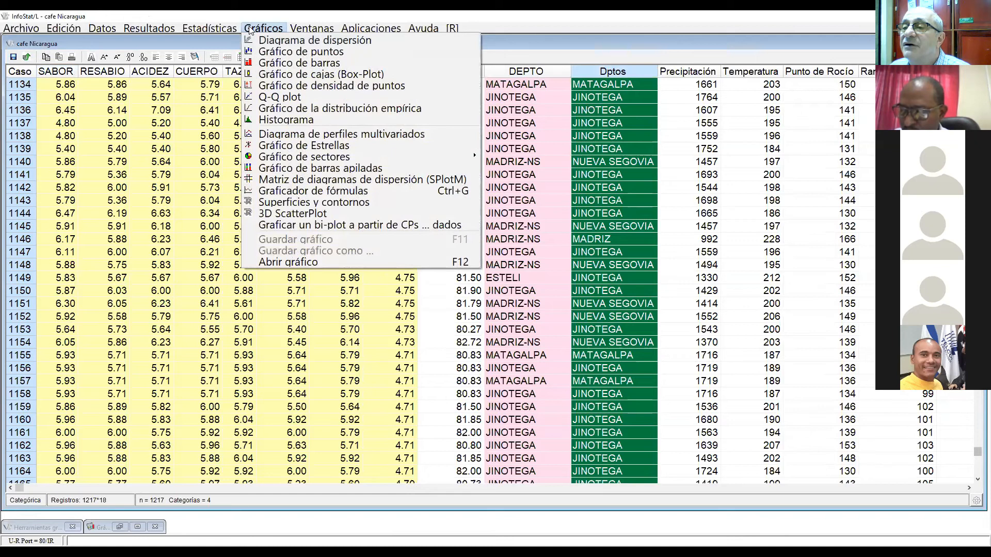
pyautogui.click(297, 63)
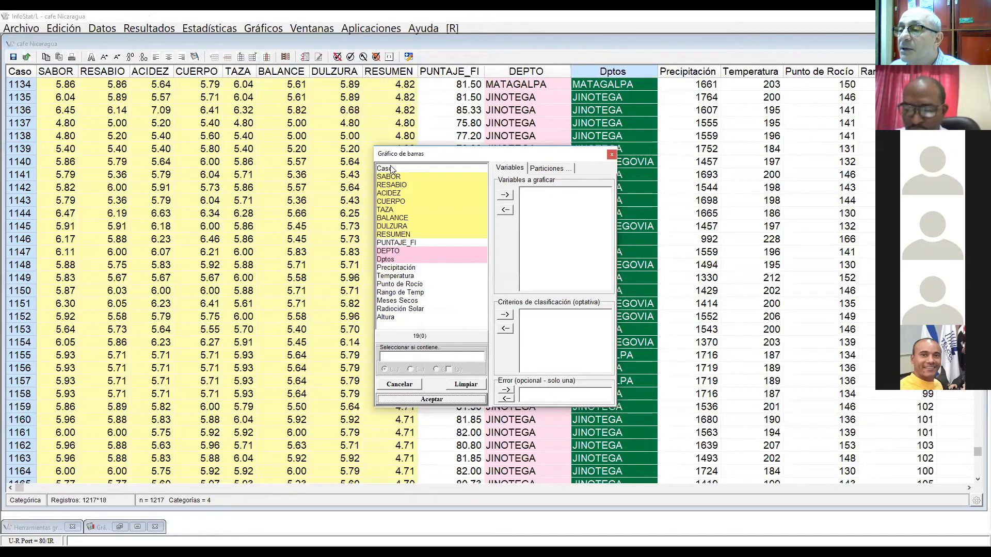
pyautogui.click(391, 177)
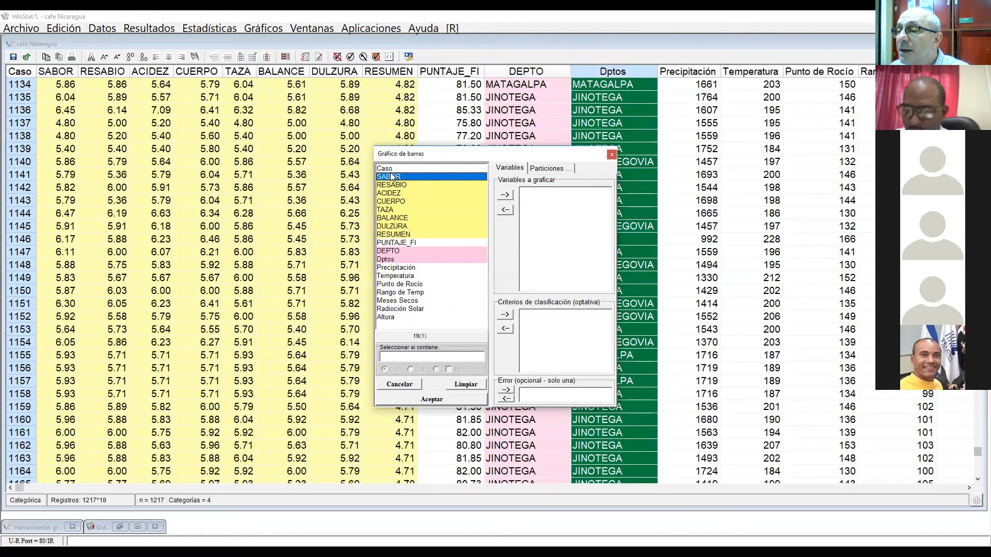
pyautogui.click(505, 194)
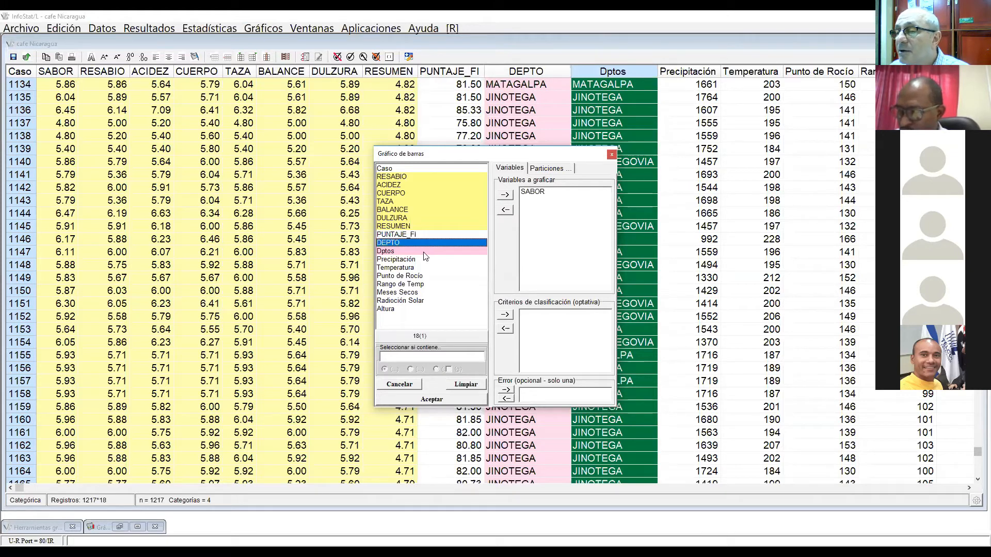
pyautogui.click(428, 251)
pyautogui.click(506, 314)
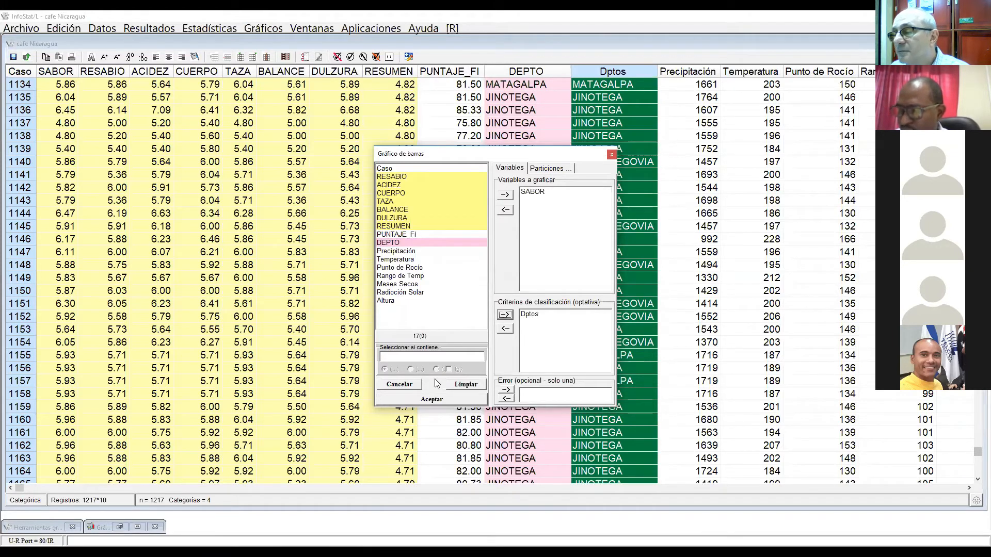
pyautogui.click(449, 400)
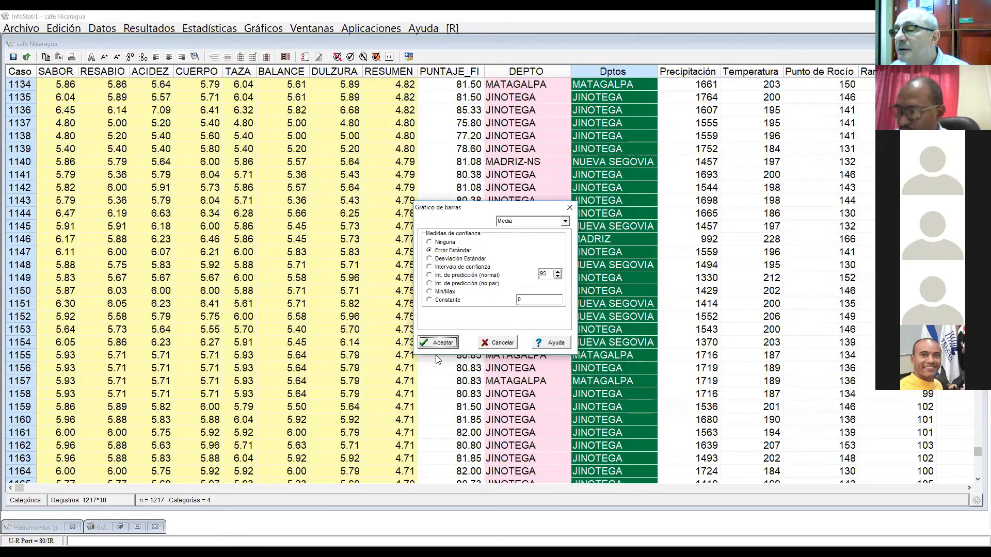
# Step: Choose a 95% confidence interval as the confidence measure for the mean bars, and generate the chart
pyautogui.click(430, 242)
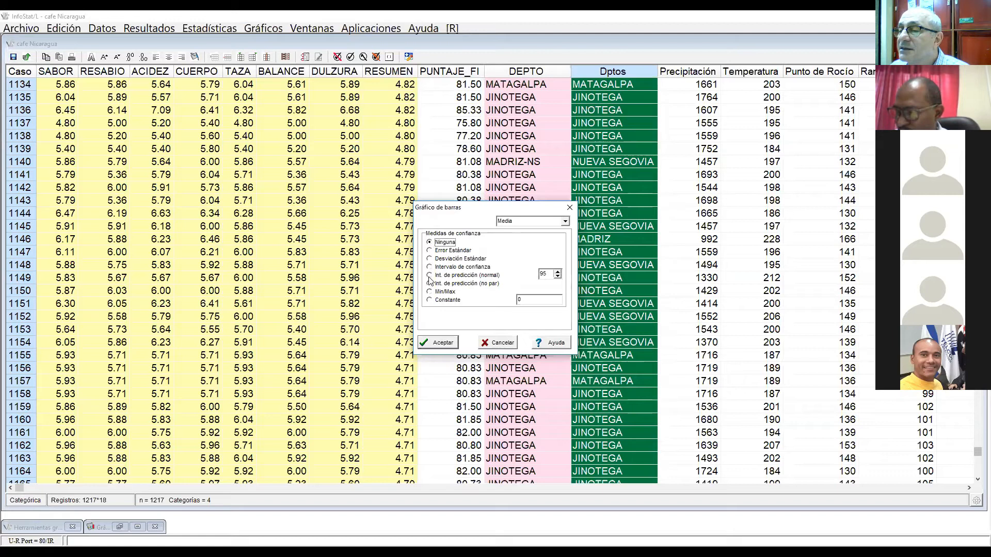
pyautogui.click(432, 269)
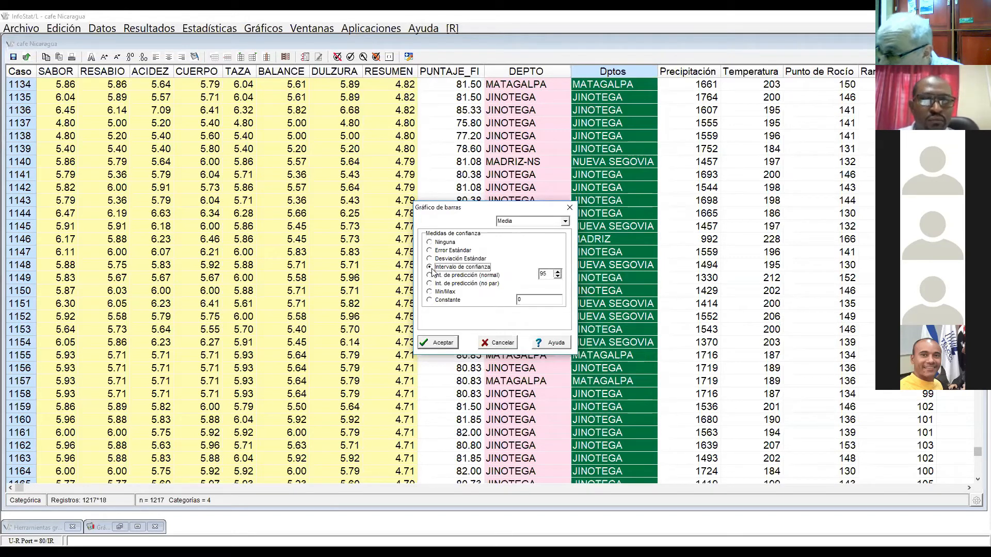
pyautogui.click(443, 344)
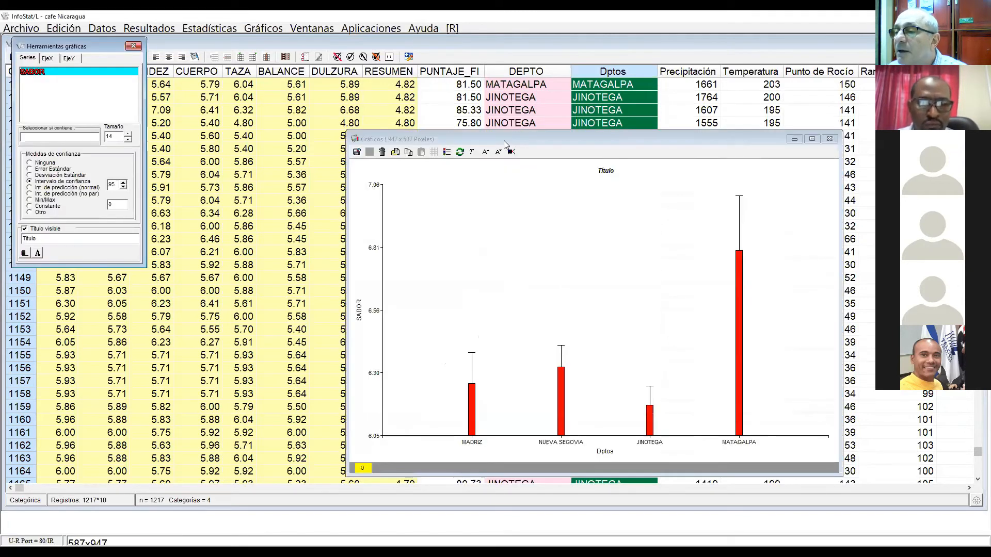
# Step: Move the chart window beside the graphic tools, enlarge the chart text seven steps, and widen the window to 1129 x 657 pixels
pyautogui.moveTo(511, 143); pyautogui.dragTo(369, 60)
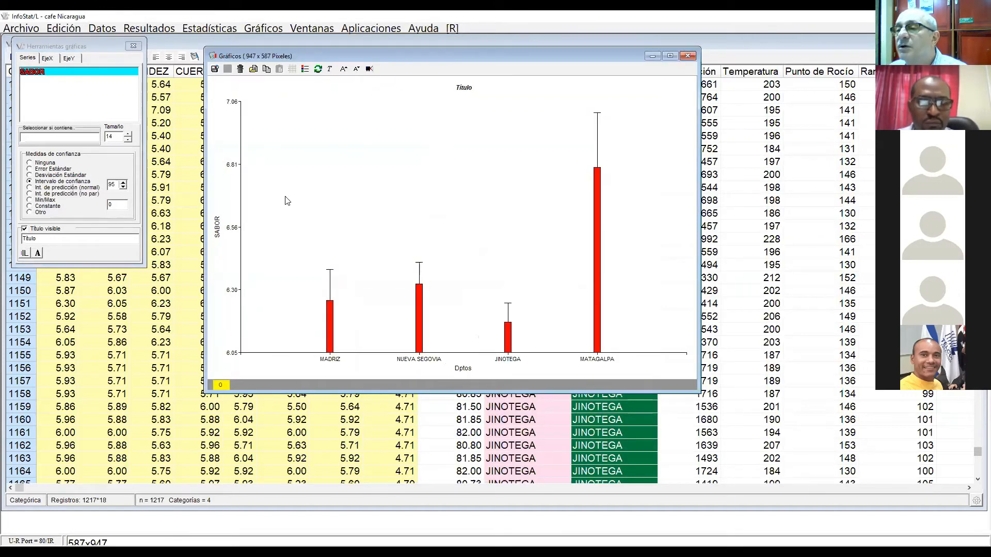
pyautogui.click(343, 68)
pyautogui.click(343, 69)
pyautogui.click(344, 68)
pyautogui.click(344, 68)
pyautogui.click(343, 69)
pyautogui.click(343, 69)
pyautogui.click(343, 69)
pyautogui.click(343, 68)
pyautogui.click(344, 68)
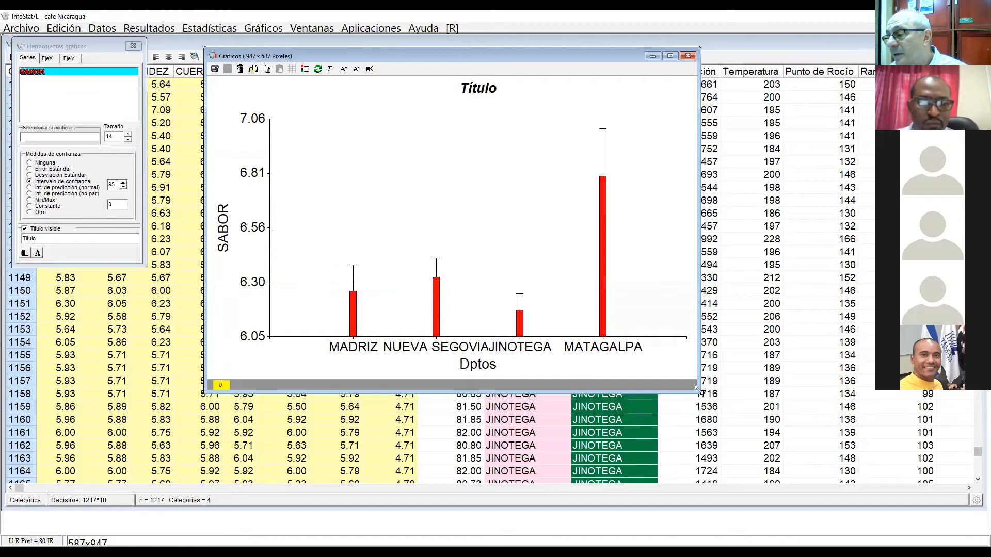
pyautogui.moveTo(697, 391); pyautogui.dragTo(794, 428)
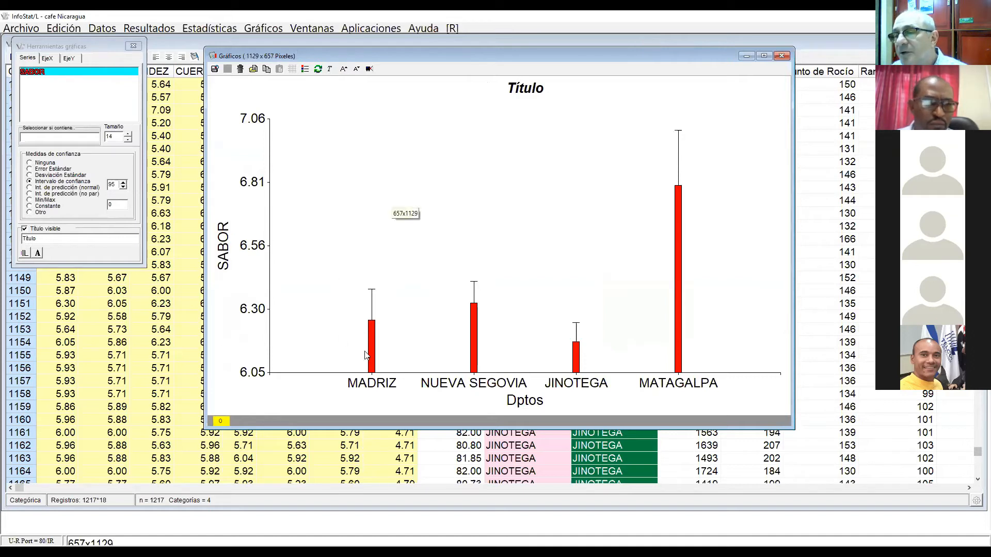
# Step: Increase the SABOR series size to 28 to widen the bars, and set the Y-axis scale to 1 decimal
pyautogui.click(128, 133)
pyautogui.click(129, 134)
pyautogui.click(129, 133)
pyautogui.click(129, 133)
pyautogui.click(129, 133)
pyautogui.click(129, 134)
pyautogui.click(128, 134)
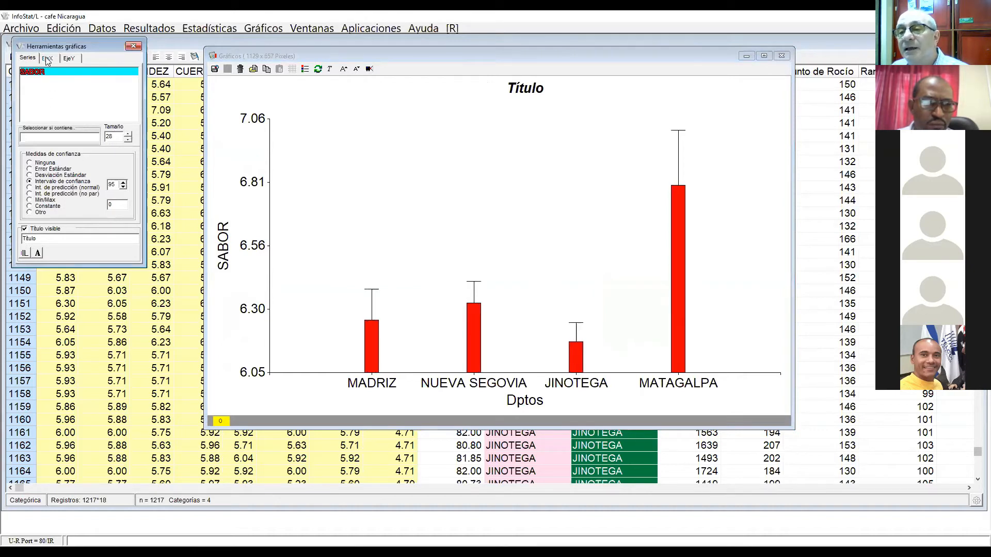
pyautogui.click(71, 59)
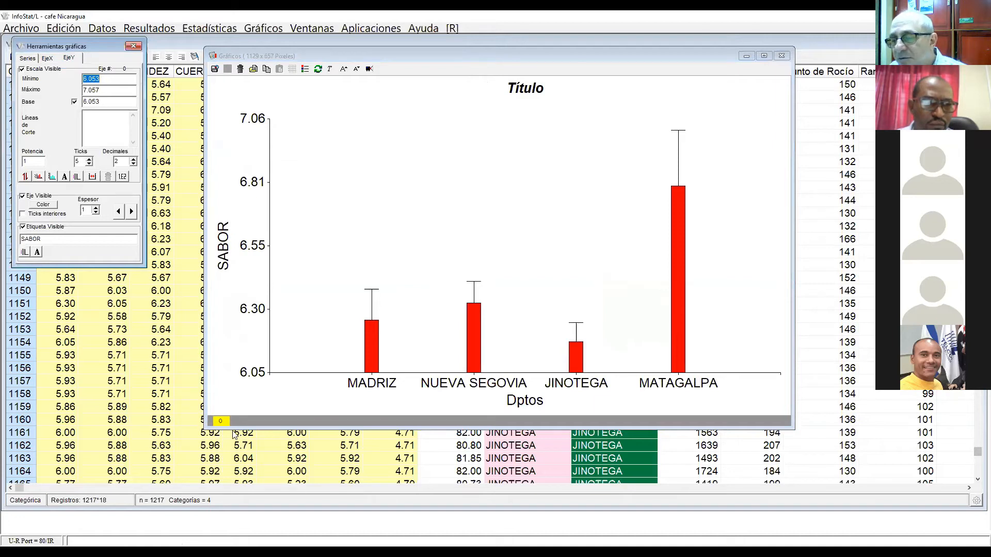
pyautogui.click(132, 164)
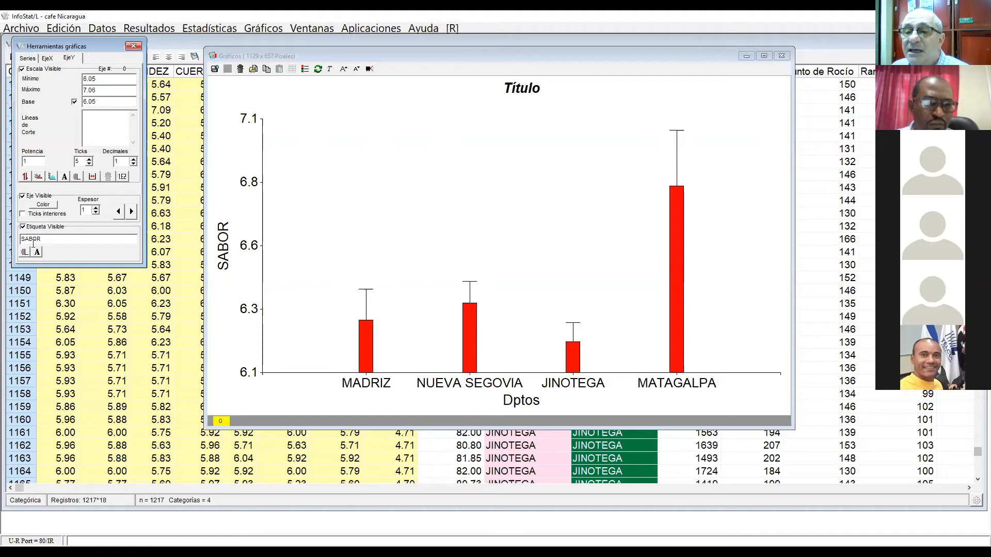
# Step: Change the chart title to "Sabor por Departamento"
pyautogui.click(28, 58)
pyautogui.moveTo(38, 236); pyautogui.dragTo(10, 242)
pyautogui.write('S')
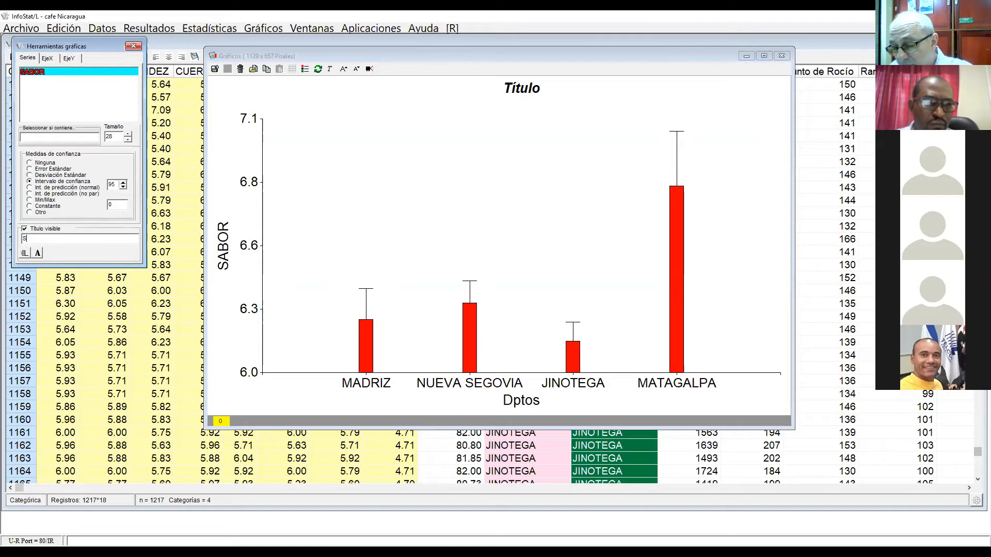
pyautogui.write('abor po')
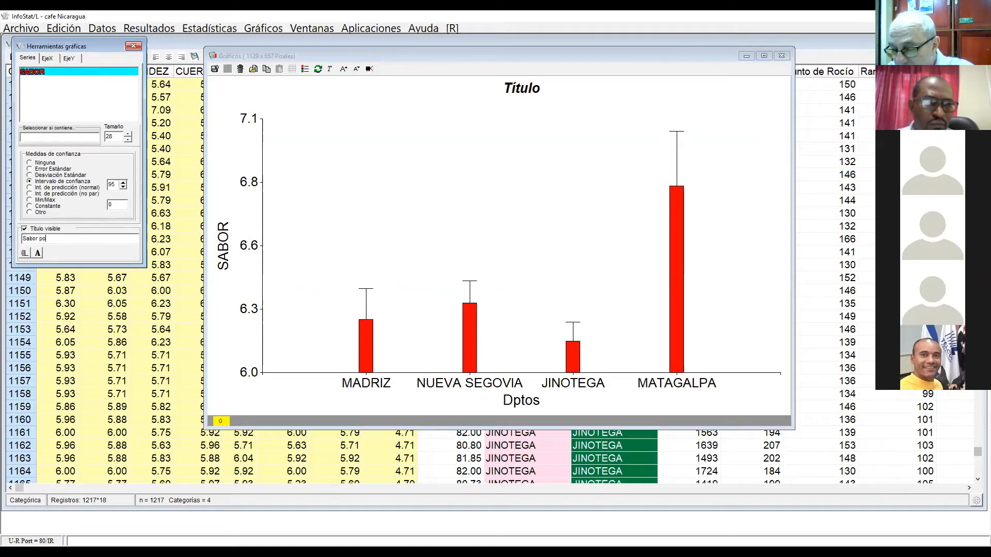
pyautogui.write('r Departamento')
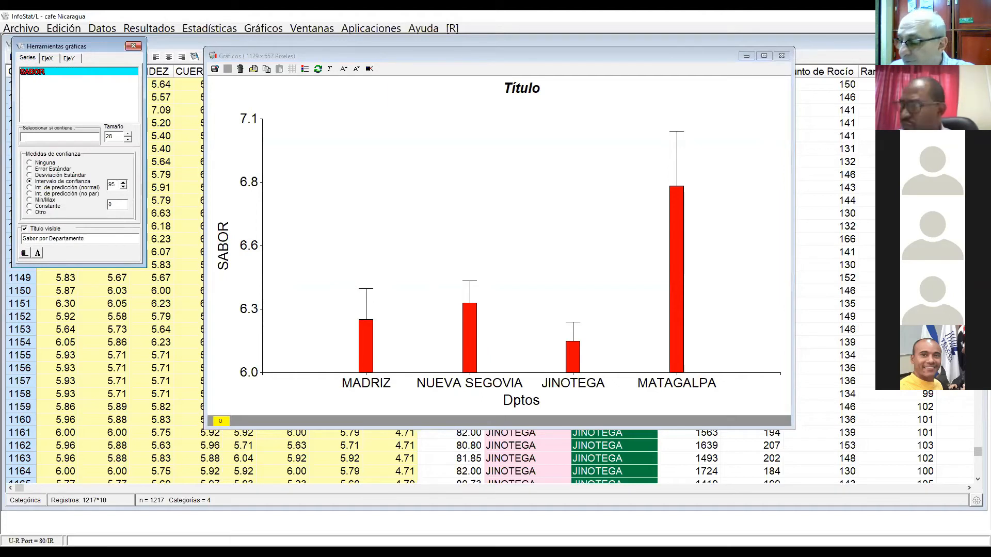
pyautogui.press('Return')
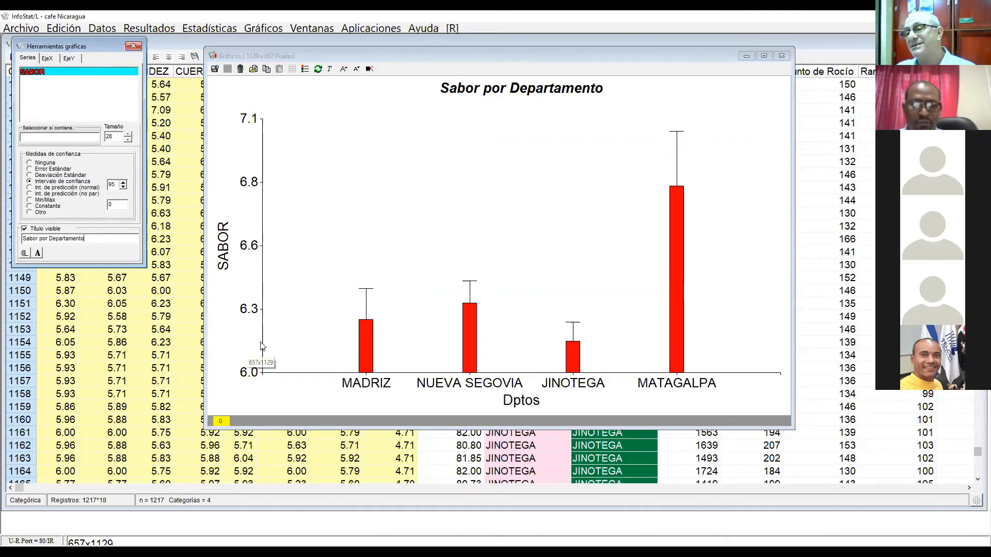
# Step: Try to copy the finished bar chart to the clipboard
pyautogui.rightClick(282, 320)
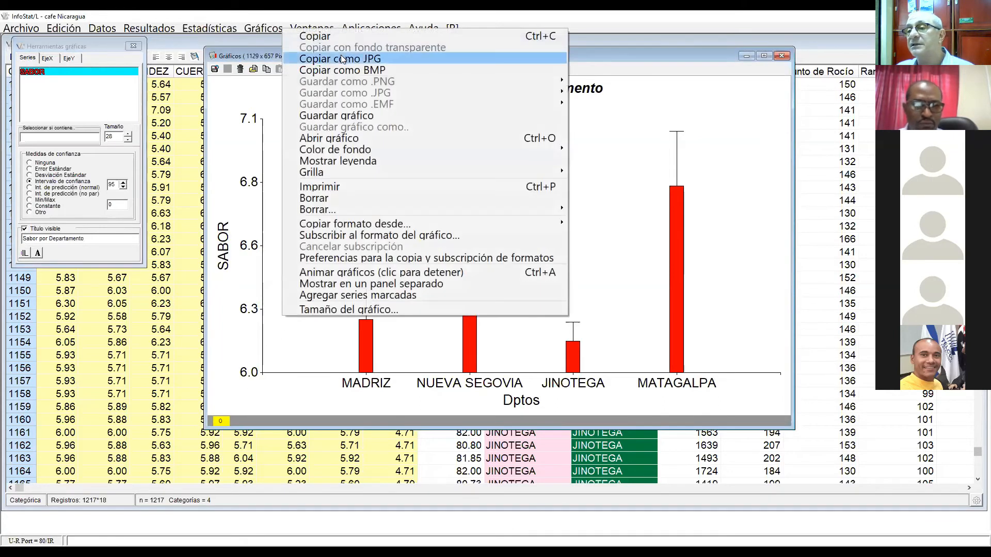
pyautogui.click(318, 36)
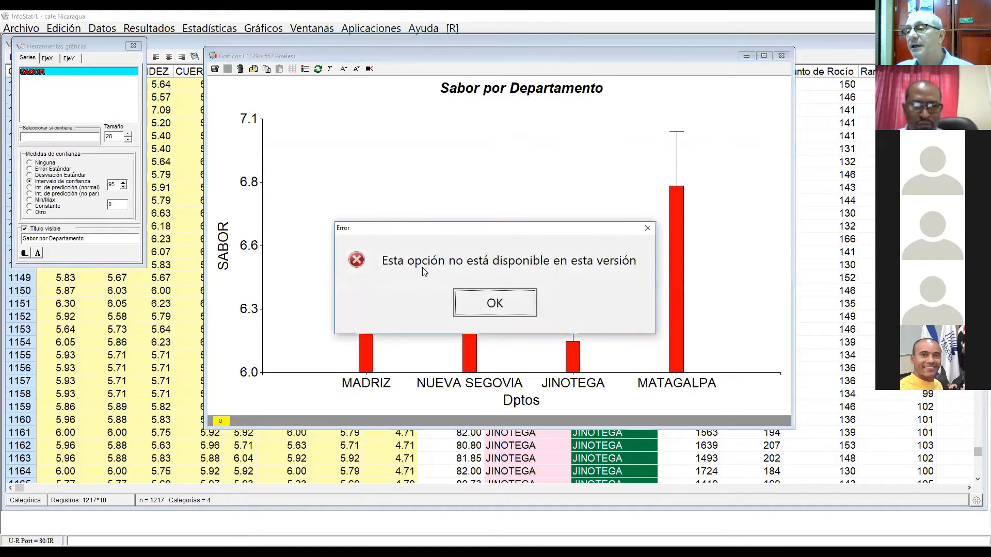
pyautogui.click(495, 303)
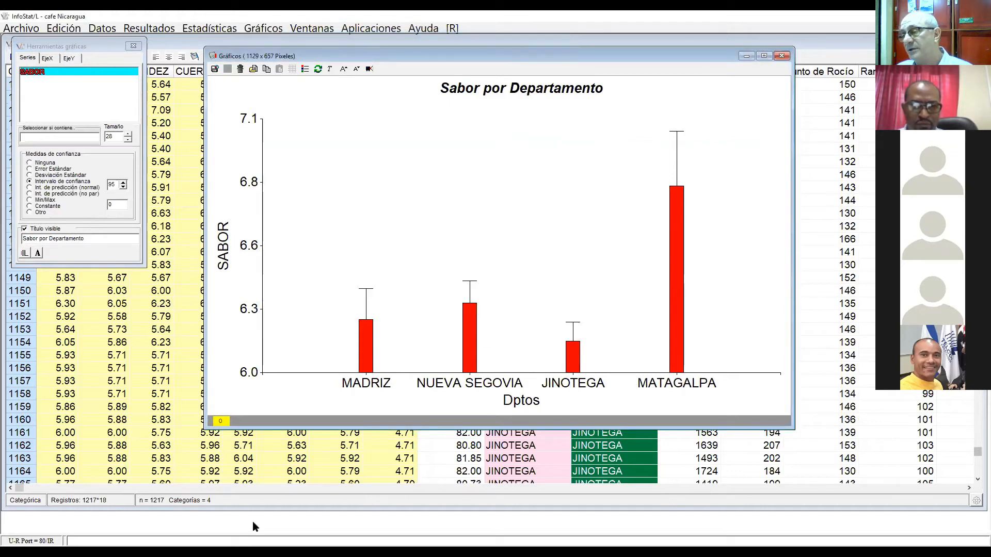
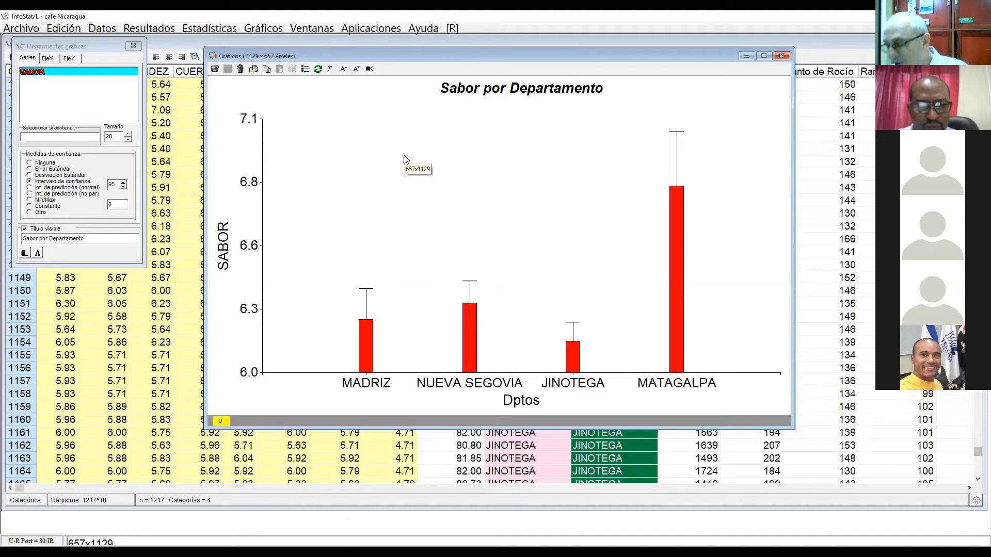
# Step: Create a histogram of SABOR and enlarge the chart text
pyautogui.click(135, 332)
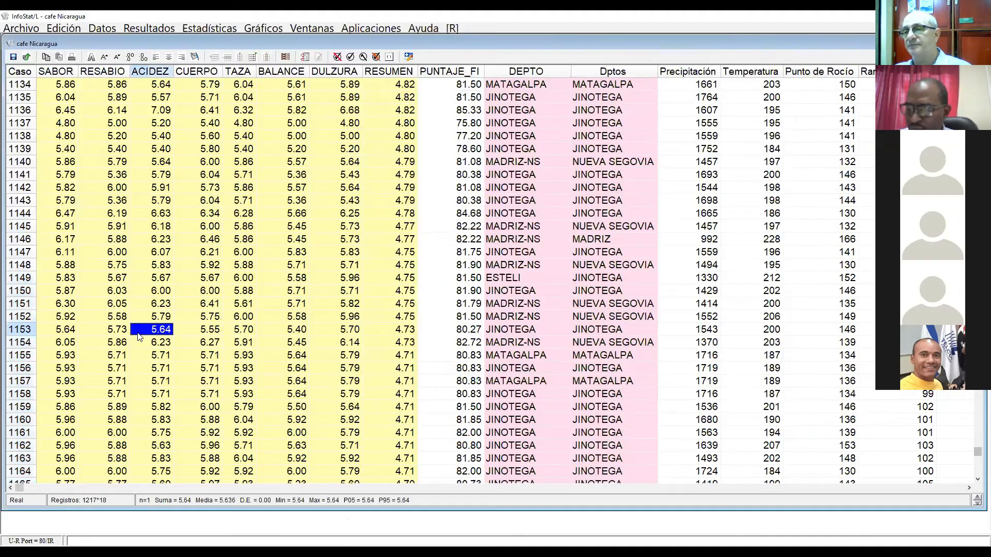
pyautogui.click(274, 29)
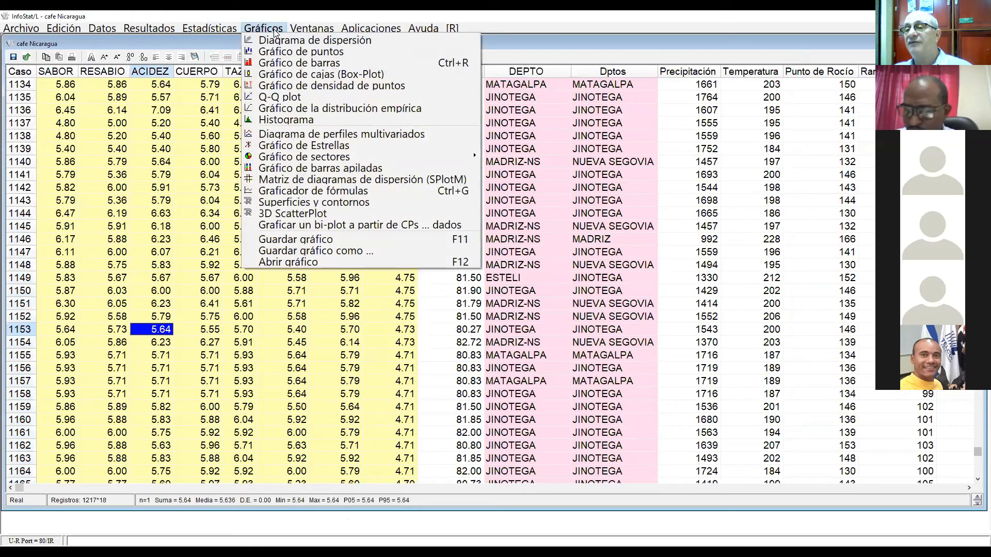
pyautogui.click(303, 121)
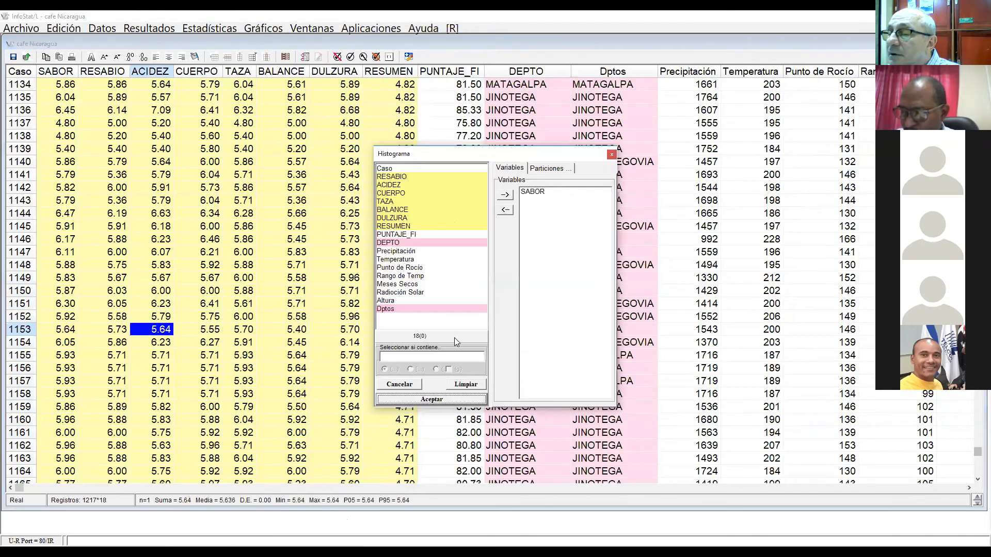
pyautogui.click(432, 402)
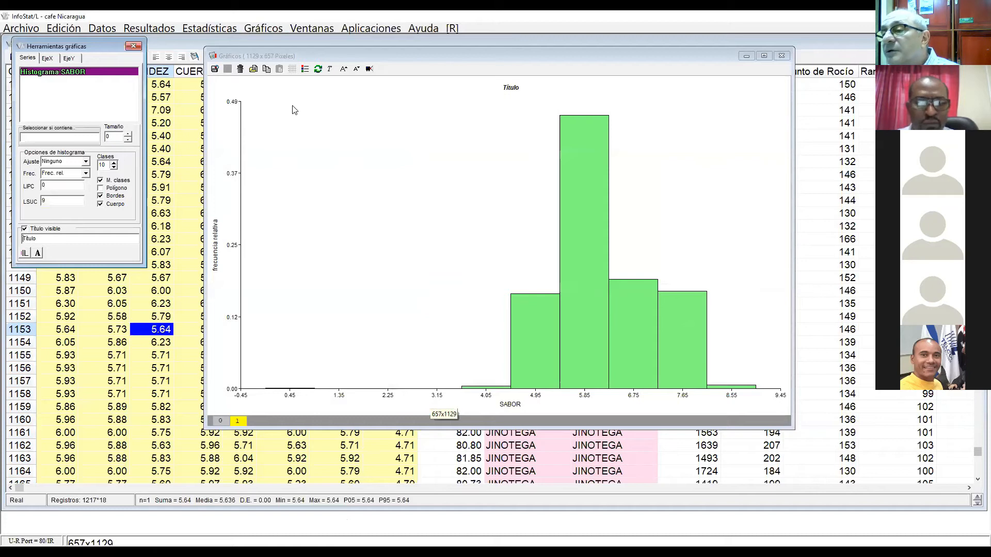
pyautogui.click(344, 70)
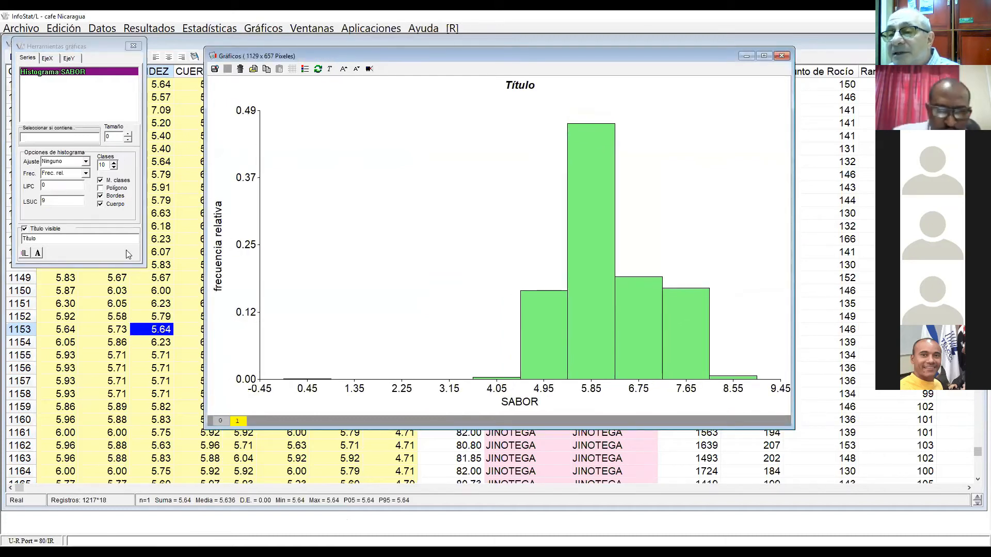
# Step: Try the histogram's class marks, polygon, body and border display options, restoring each one after viewing its effect
pyautogui.click(101, 182)
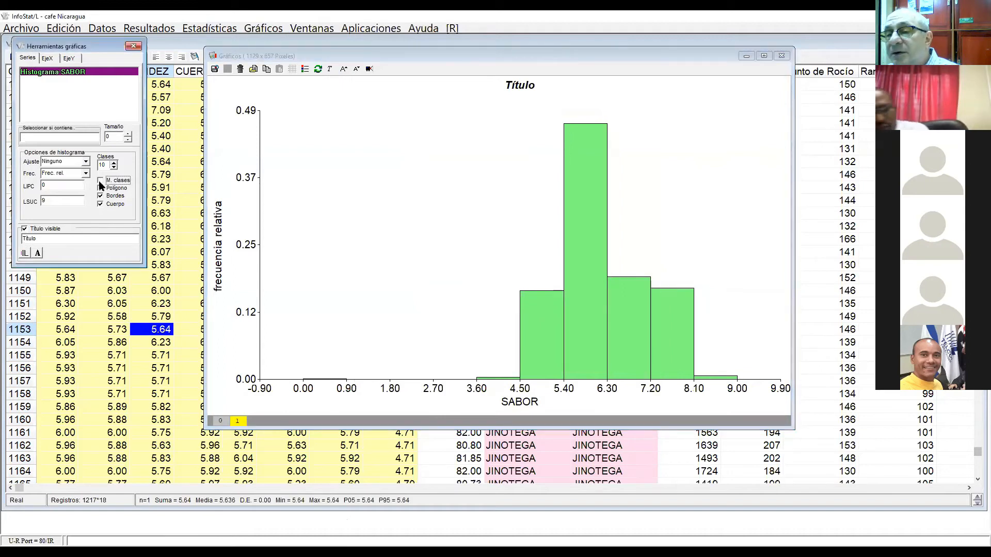
pyautogui.click(101, 181)
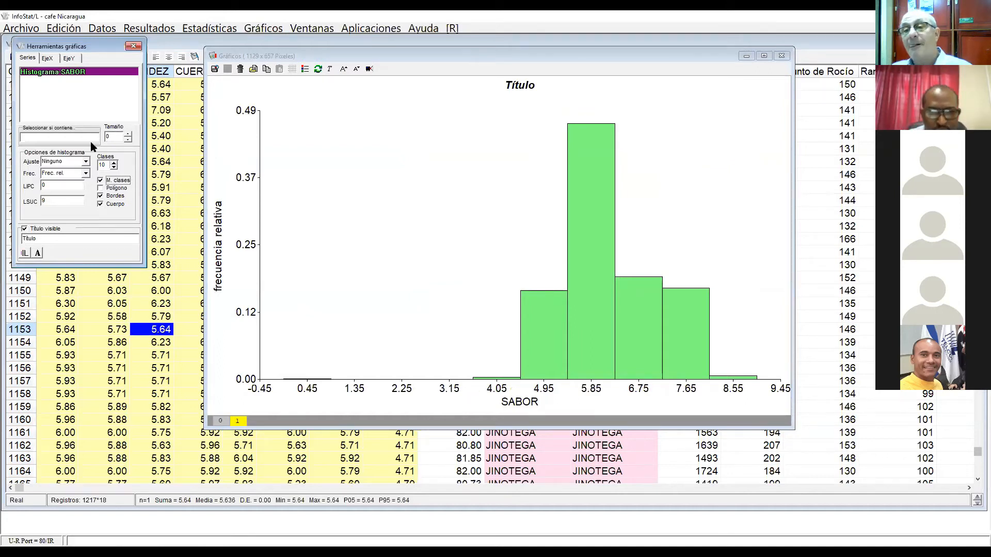
pyautogui.click(101, 189)
pyautogui.click(101, 189)
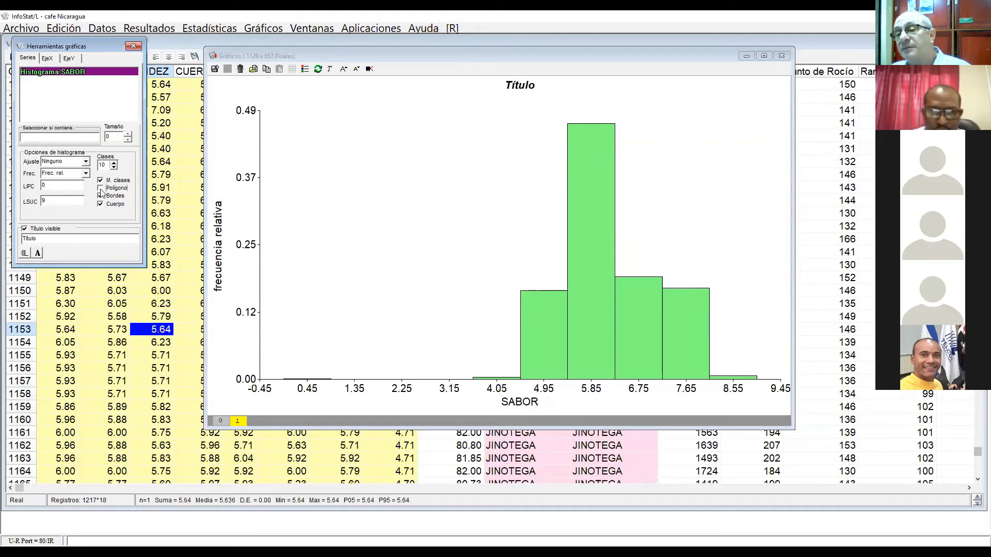
pyautogui.click(101, 189)
pyautogui.click(102, 189)
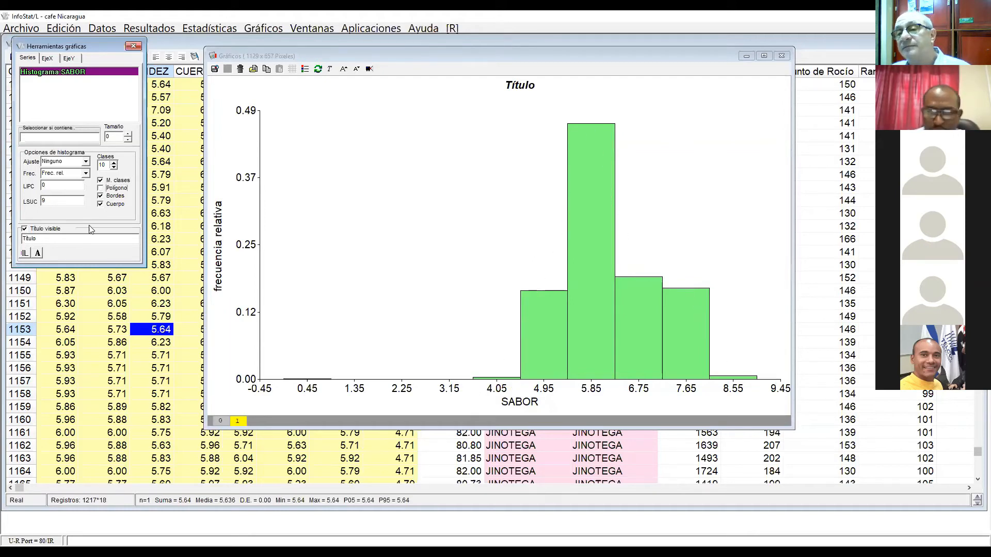
pyautogui.click(101, 204)
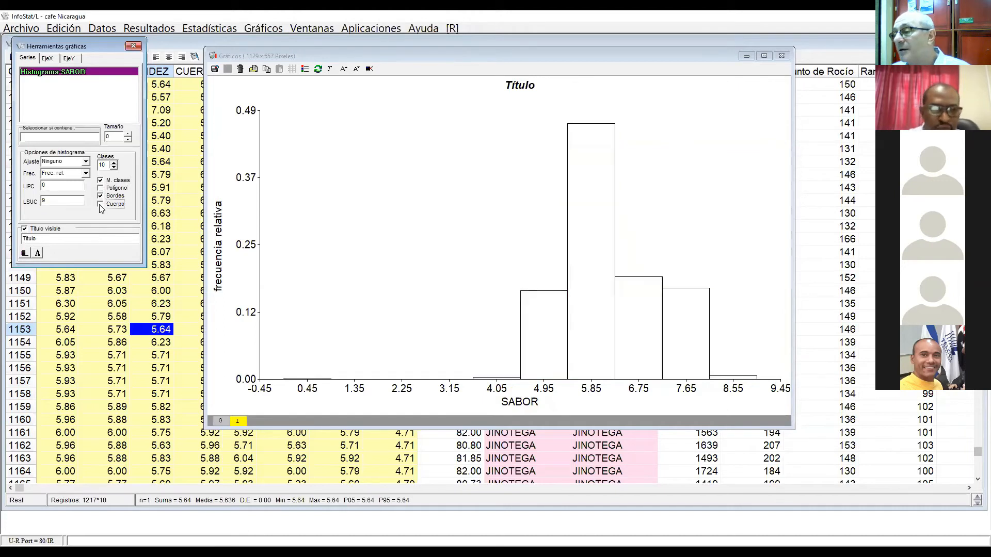
pyautogui.click(101, 205)
pyautogui.click(101, 196)
pyautogui.click(100, 196)
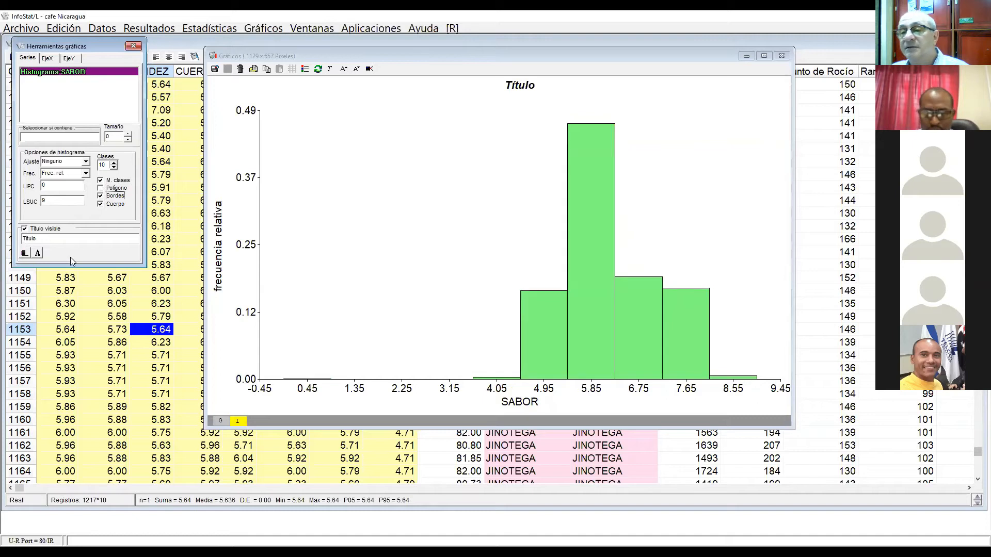
# Step: Overlay a Normal fit on the SABOR histogram and make its curve thicker and red (rojo1)
pyautogui.click(86, 162)
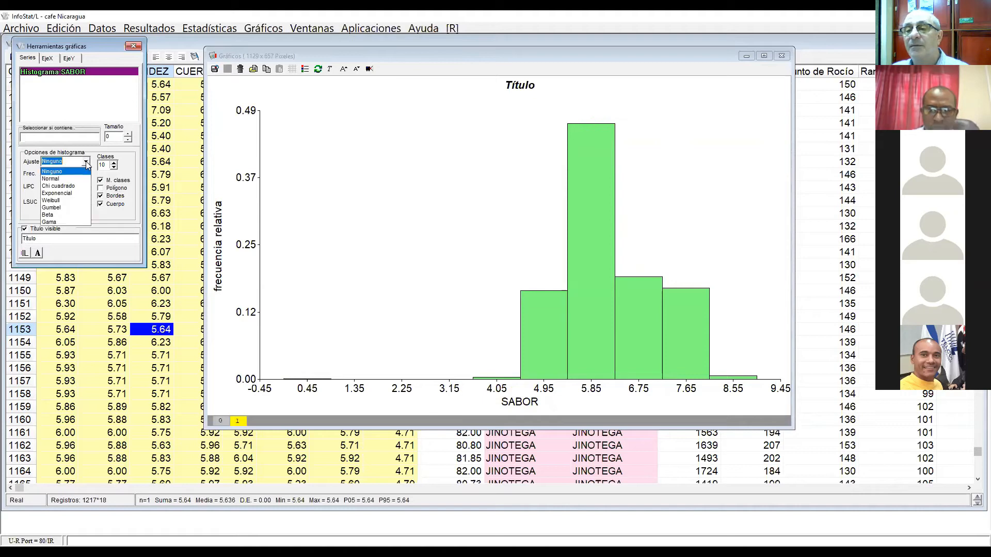
pyautogui.click(60, 180)
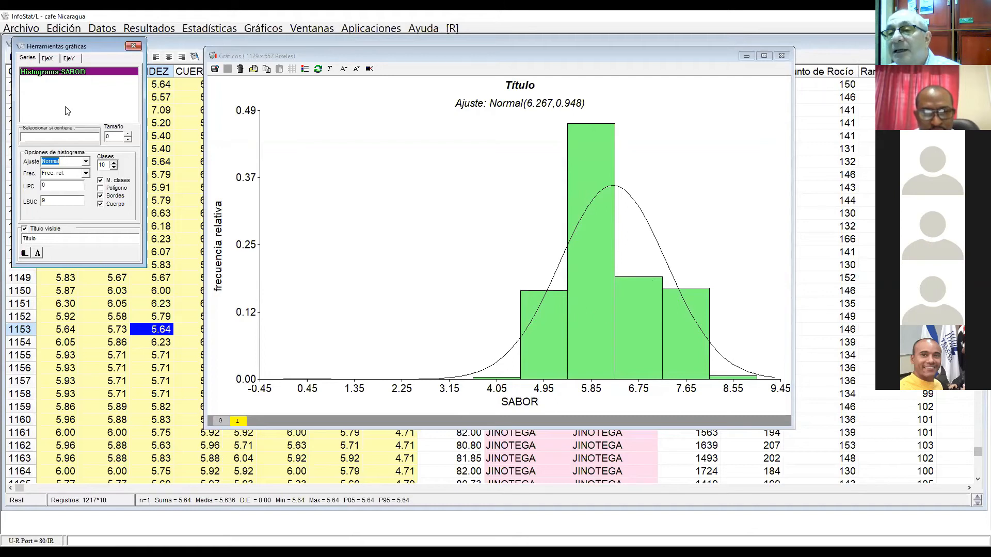
pyautogui.rightClick(83, 73)
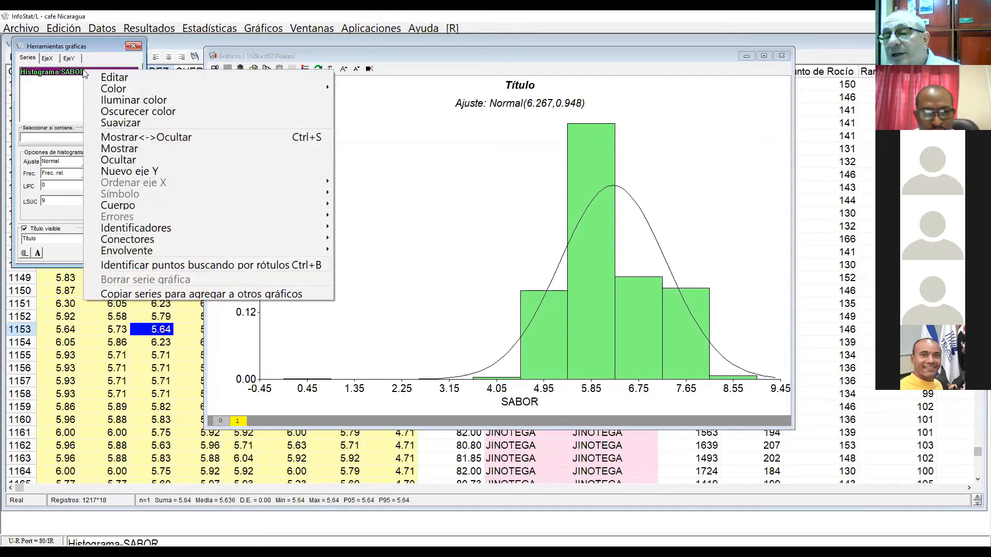
pyautogui.moveTo(187, 236)
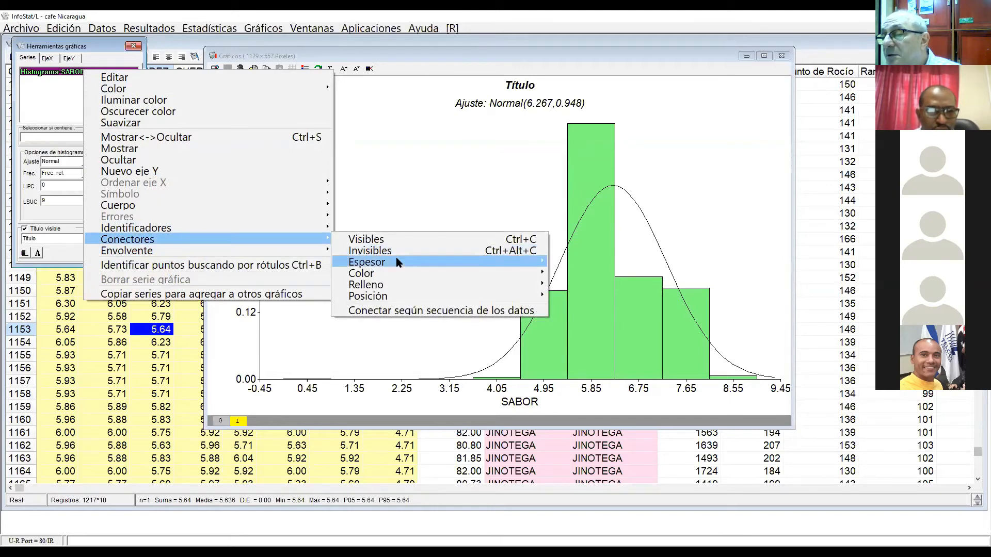
pyautogui.moveTo(398, 262)
pyautogui.click(587, 294)
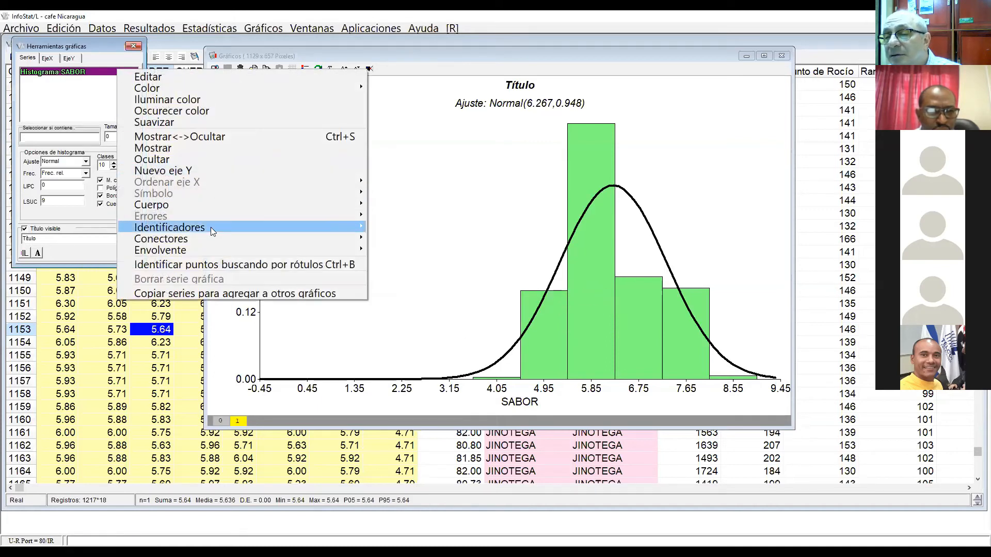
pyautogui.moveTo(212, 235)
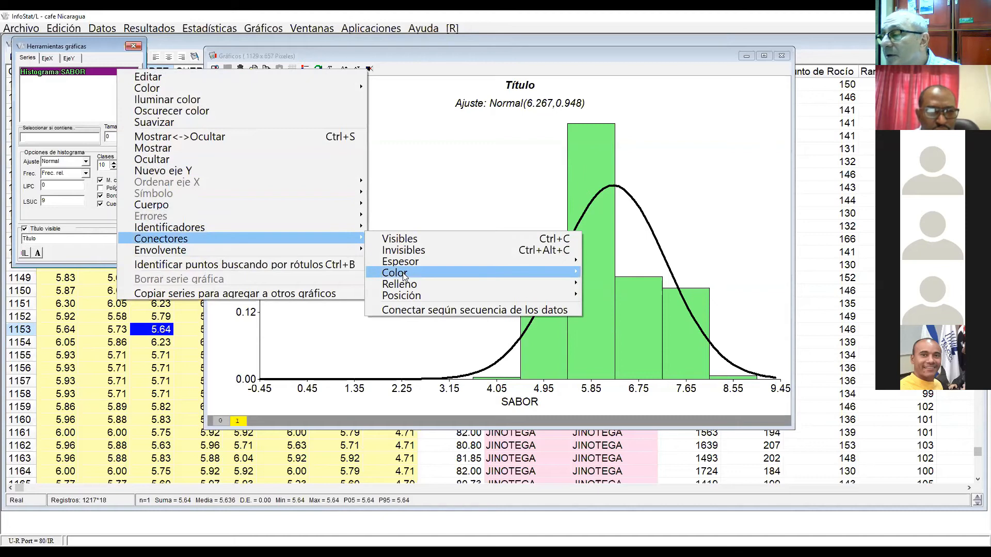
pyautogui.moveTo(404, 277)
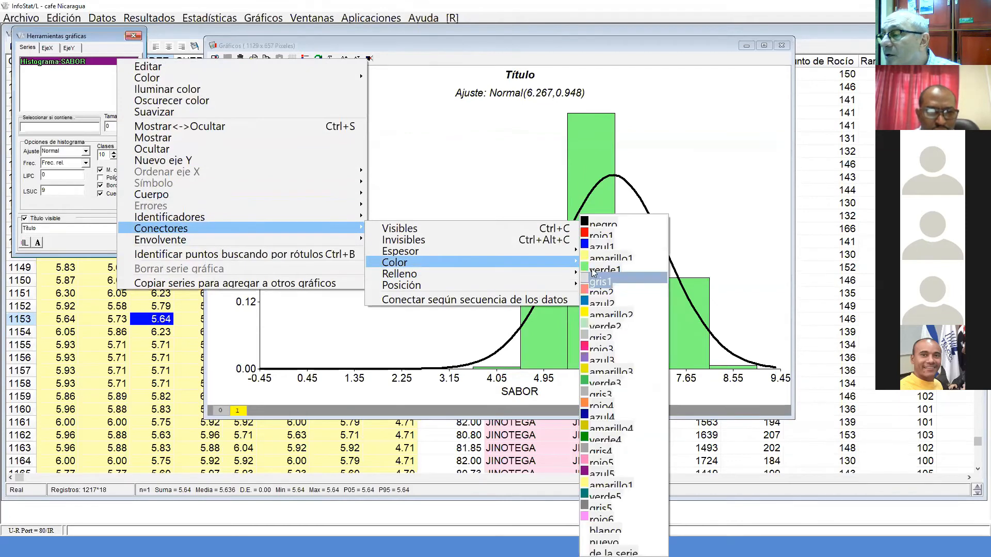
pyautogui.click(602, 237)
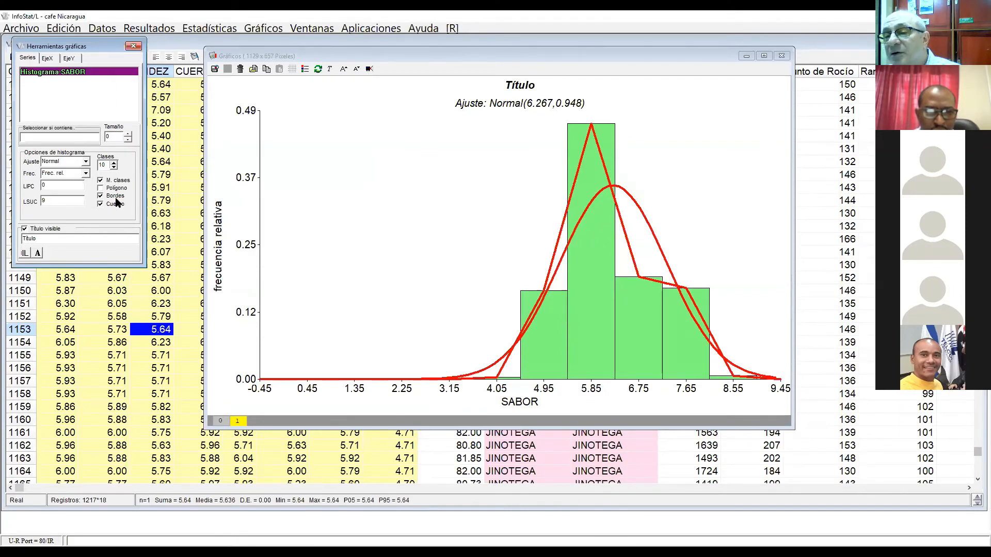
# Step: Show and hide the frequency polygon over the histogram to compare it with the Normal curve
pyautogui.click(102, 189)
pyautogui.click(102, 190)
pyautogui.click(102, 189)
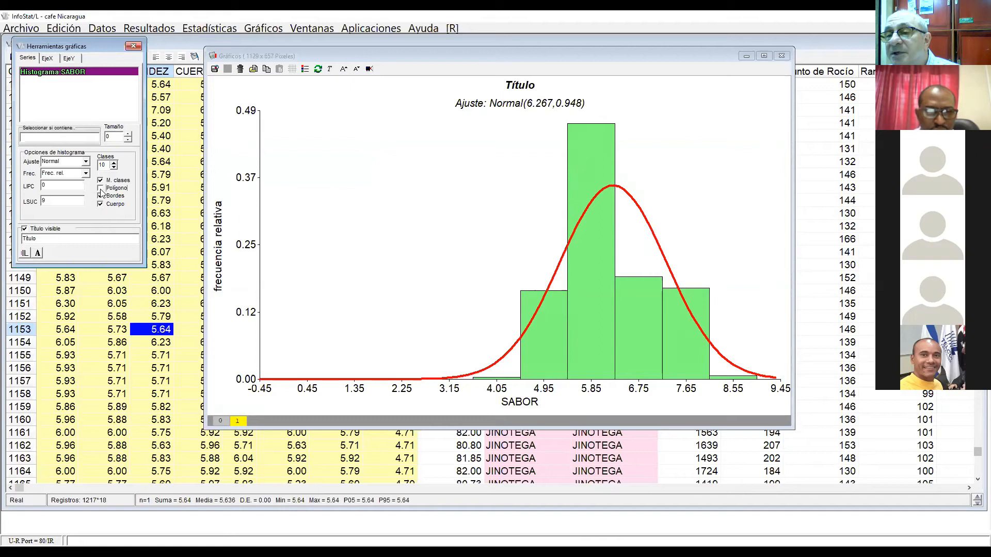
pyautogui.click(101, 190)
pyautogui.click(101, 190)
pyautogui.click(101, 190)
pyautogui.click(101, 190)
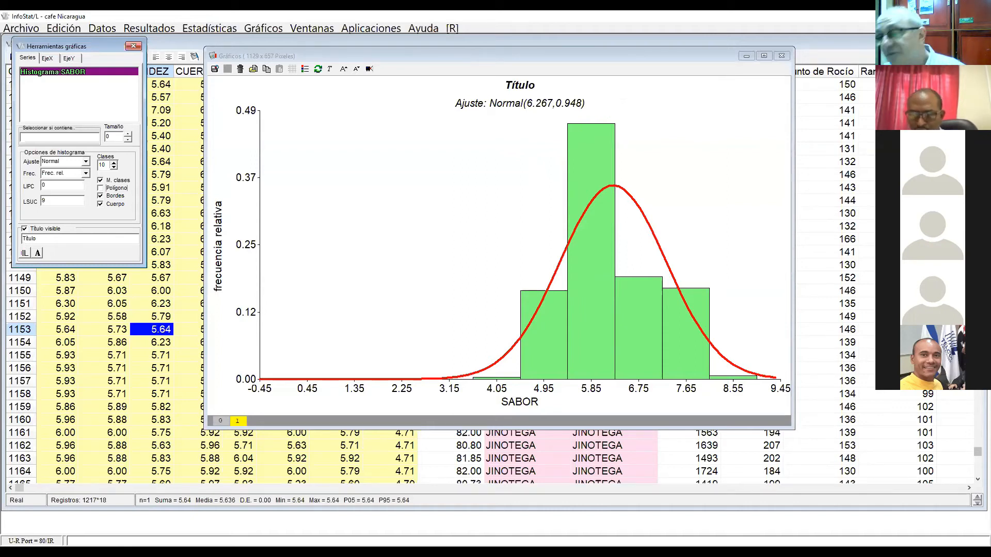
# Step: Create a box plot of SABOR without classification criteria and enlarge the chart text six steps
pyautogui.click(263, 29)
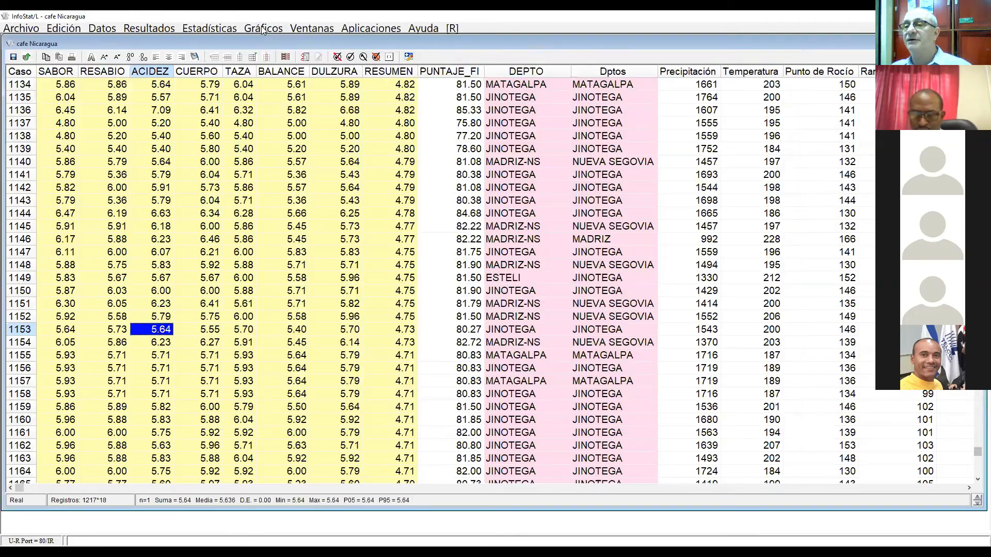
pyautogui.click(263, 29)
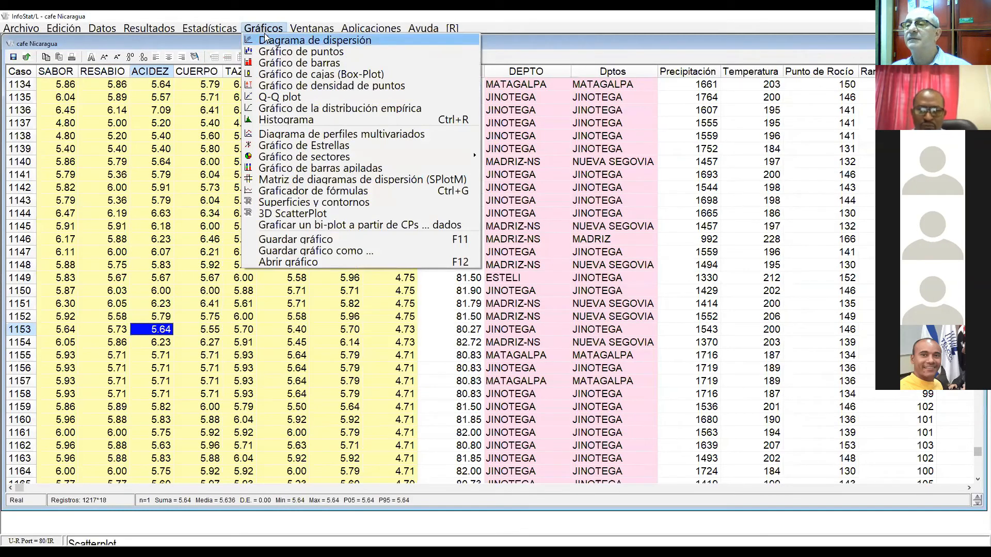
pyautogui.click(286, 75)
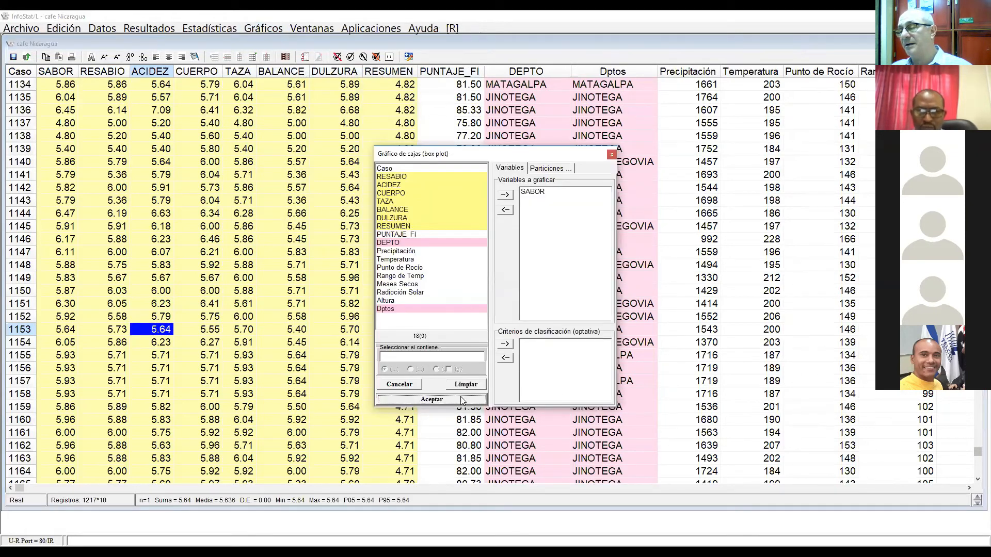
pyautogui.click(461, 402)
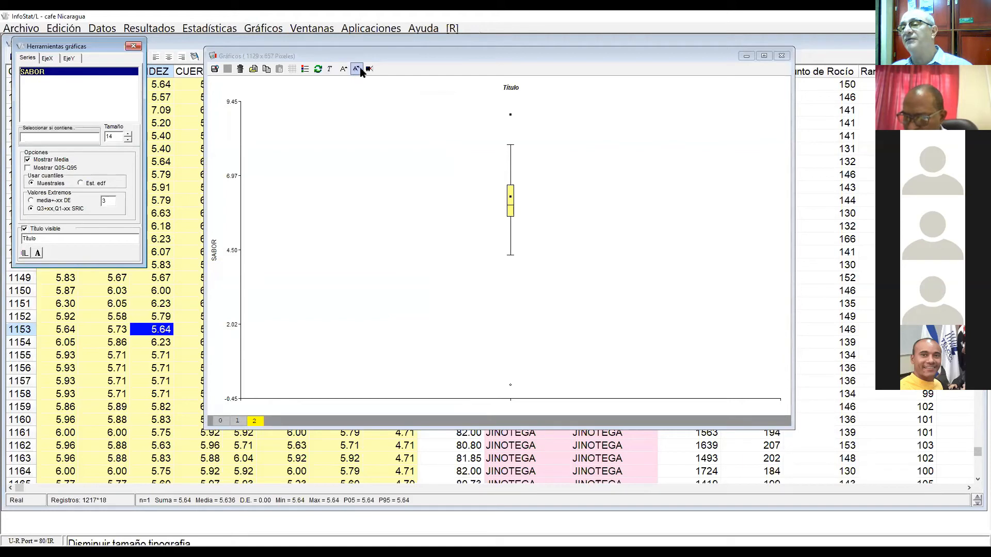
pyautogui.click(343, 69)
pyautogui.click(343, 69)
pyautogui.click(343, 69)
pyautogui.click(343, 69)
pyautogui.click(344, 69)
pyautogui.click(343, 69)
# Step: Change the box plot's title to "Cajas"
pyautogui.moveTo(43, 239); pyautogui.dragTo(4, 248)
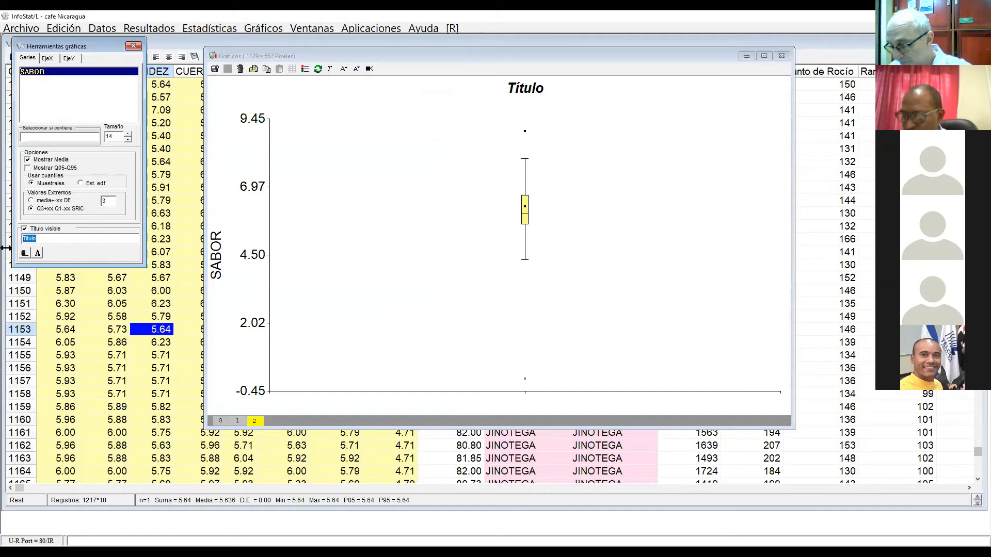
pyautogui.write('Cqajas')
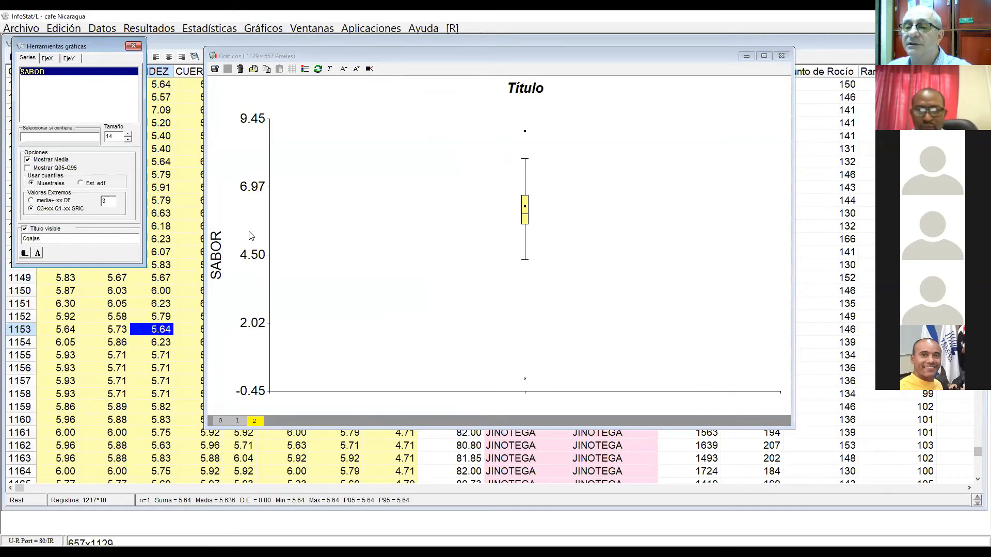
pyautogui.press('Return')
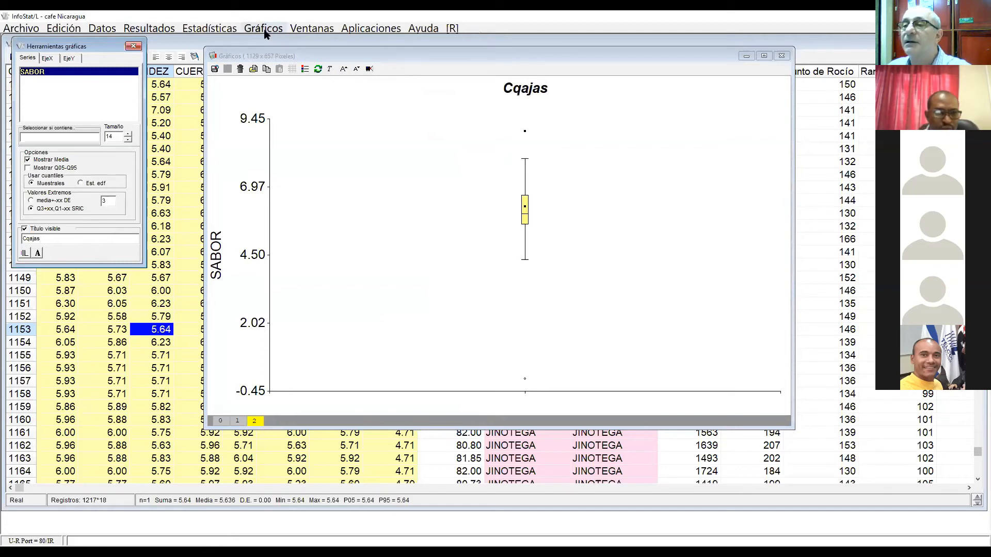
pyautogui.press('BackSpace')
pyautogui.press('BackSpace')
pyautogui.press('BackSpace')
pyautogui.press('BackSpace')
pyautogui.press('BackSpace')
pyautogui.write('ajas')
pyautogui.press('Return')
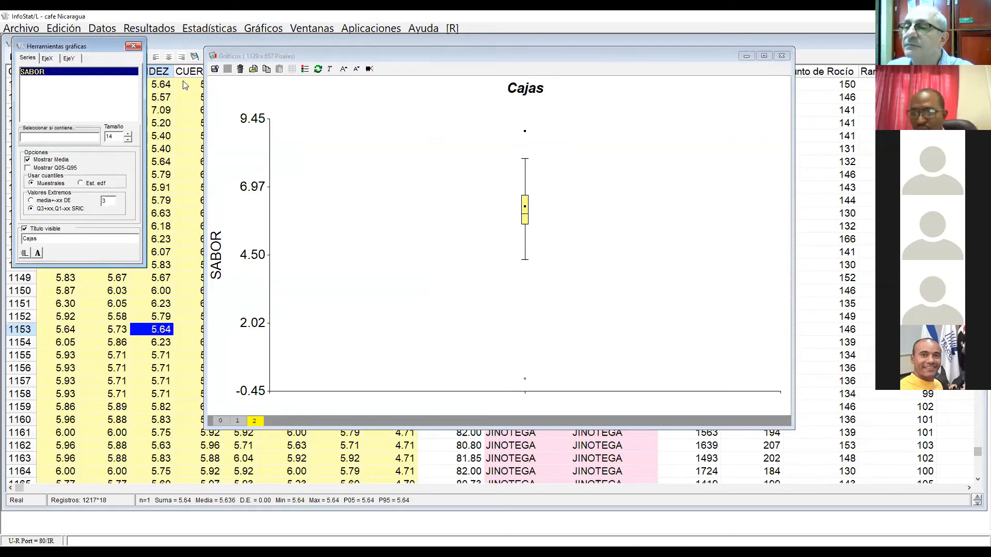
pyautogui.click(263, 26)
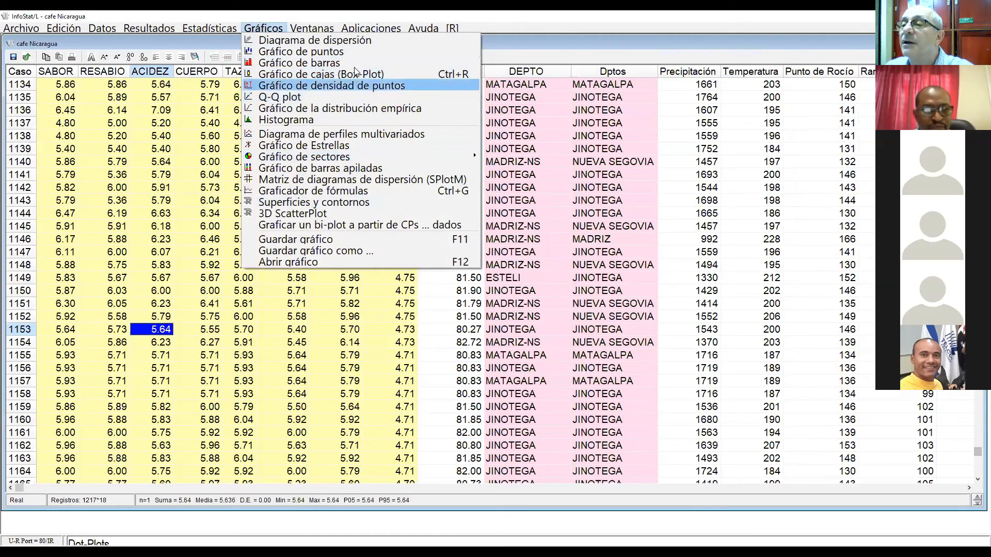
pyautogui.moveTo(312, 28)
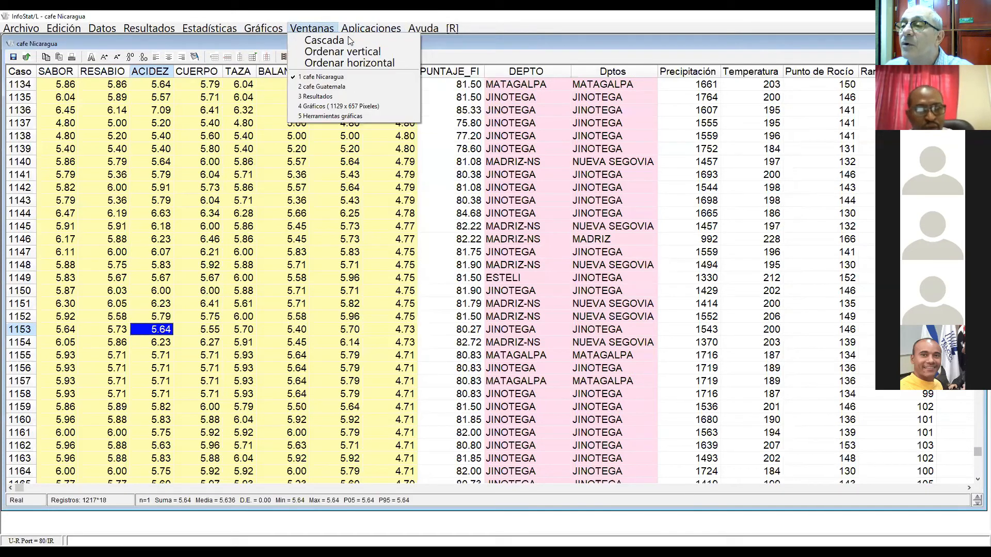
pyautogui.click(328, 105)
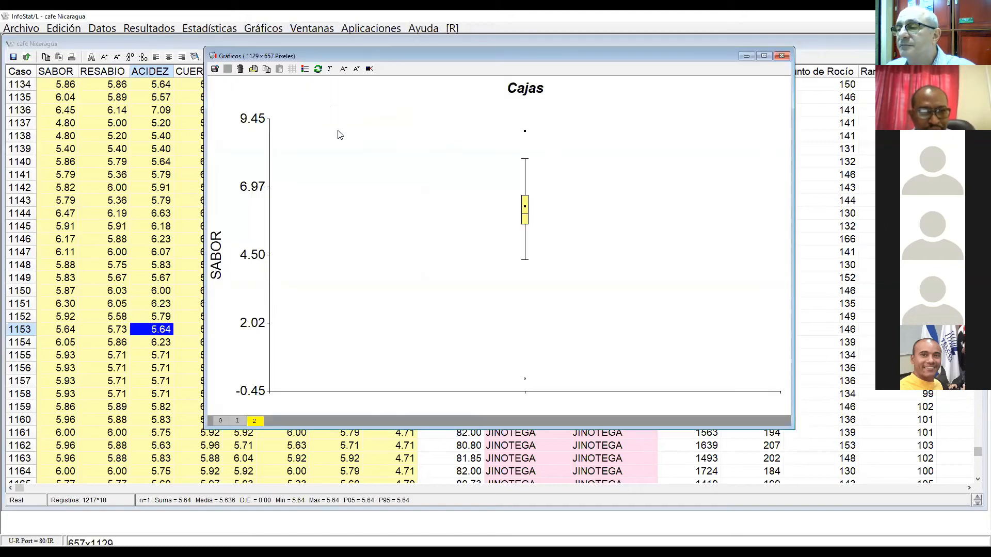
pyautogui.click(331, 291)
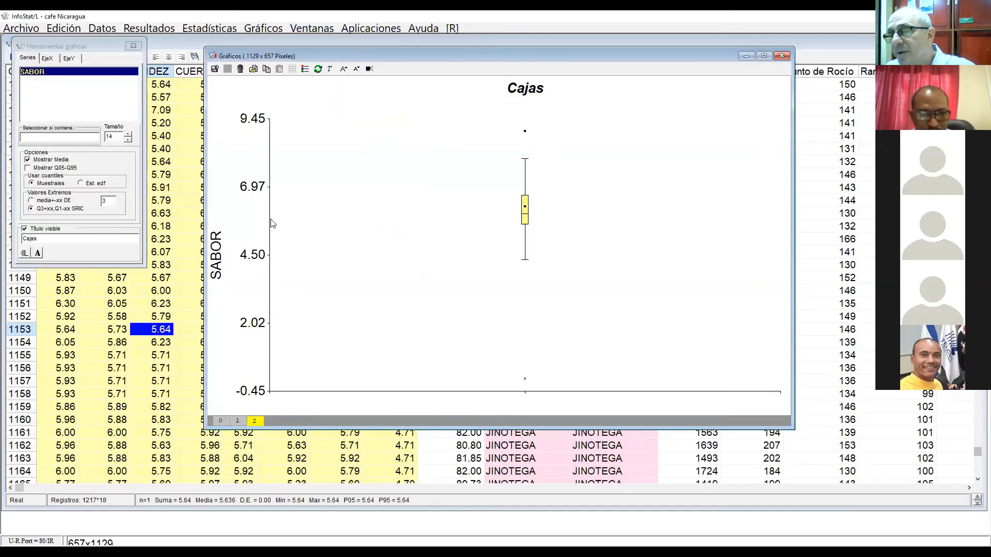
# Step: Increase the SABOR series size to 46 to widen the box in the plot
pyautogui.click(128, 134)
pyautogui.click(129, 133)
pyautogui.click(129, 134)
pyautogui.click(128, 134)
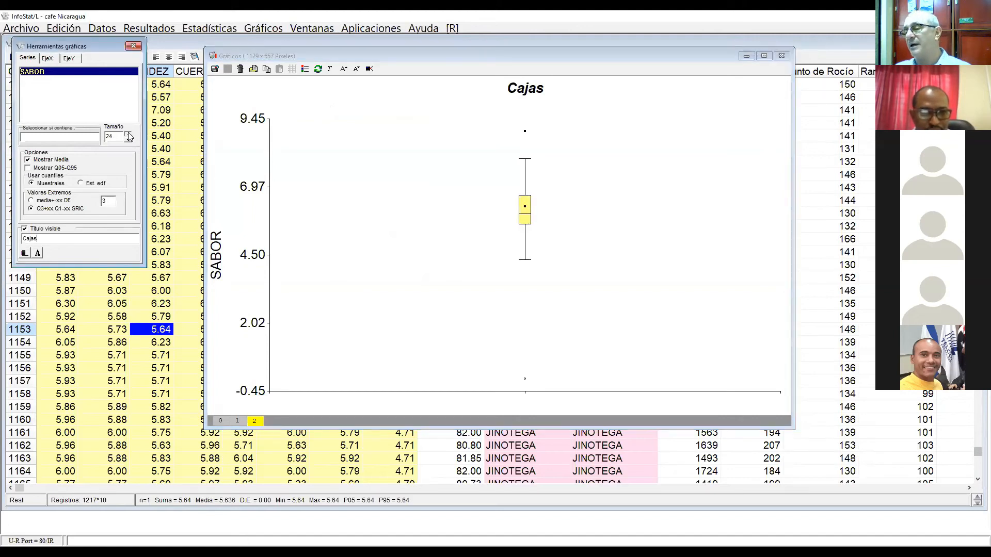
pyautogui.click(128, 133)
pyautogui.click(128, 134)
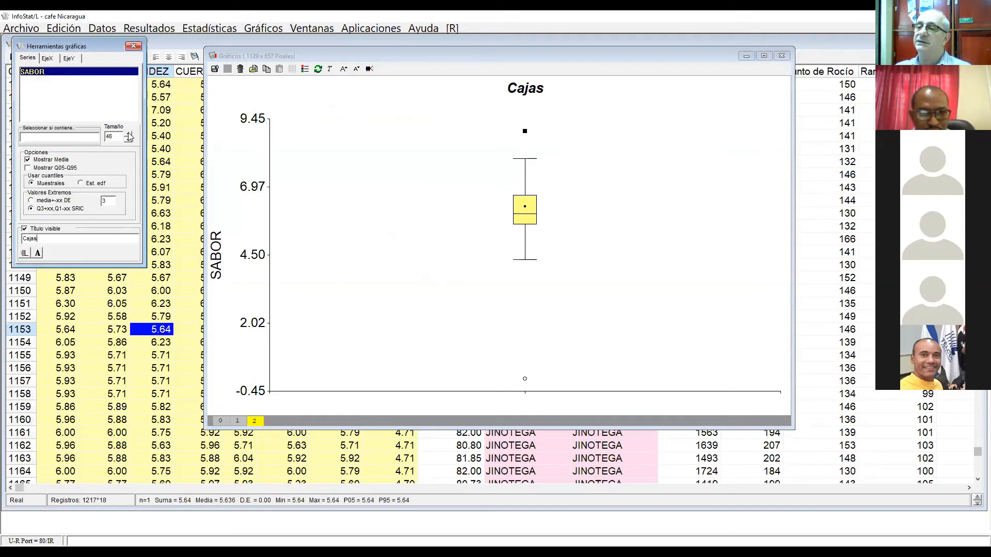
# Step: Show one decimal on the box plot's SABOR axis and set the axis minimum to 0
pyautogui.click(69, 58)
pyautogui.click(133, 164)
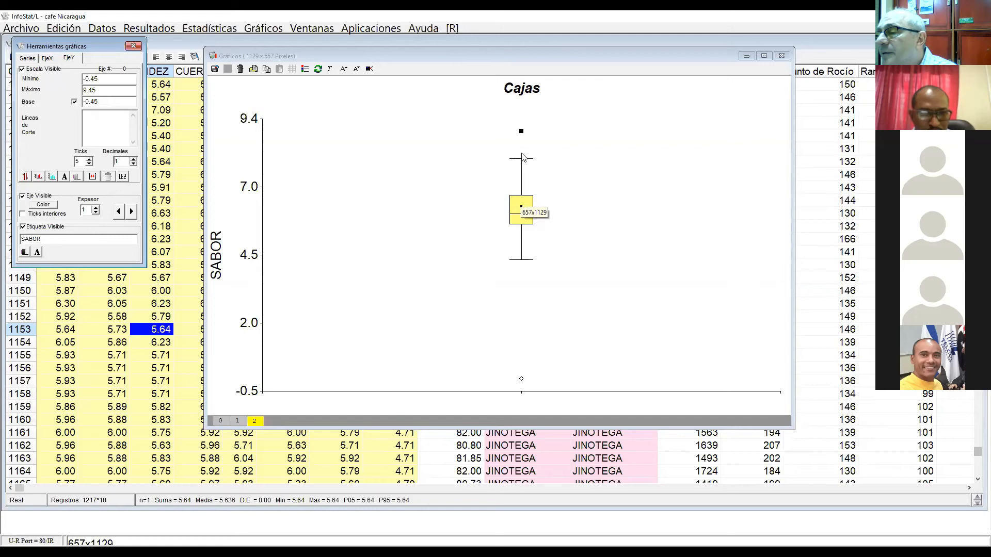
pyautogui.click(710, 284)
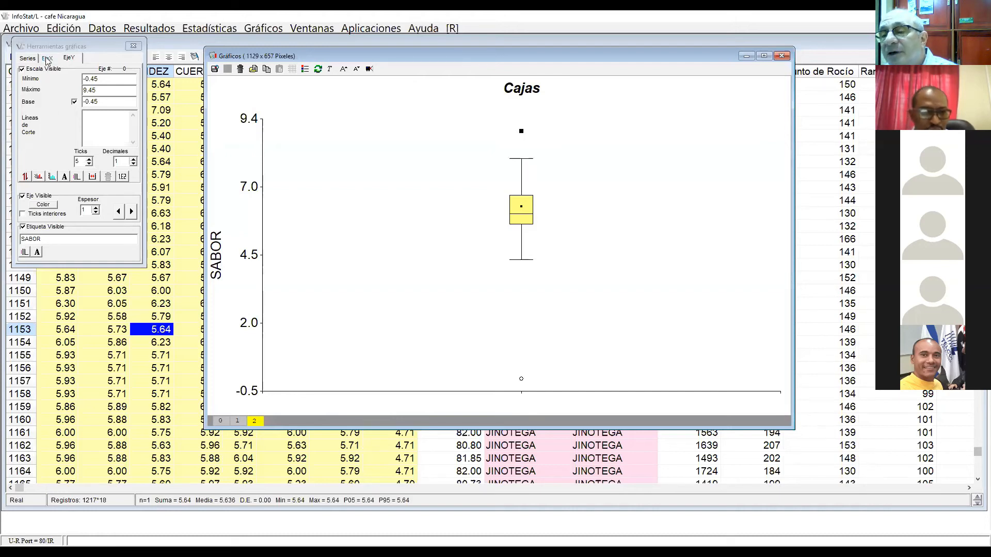
pyautogui.click(68, 59)
pyautogui.press('Tab')
pyautogui.press('Return')
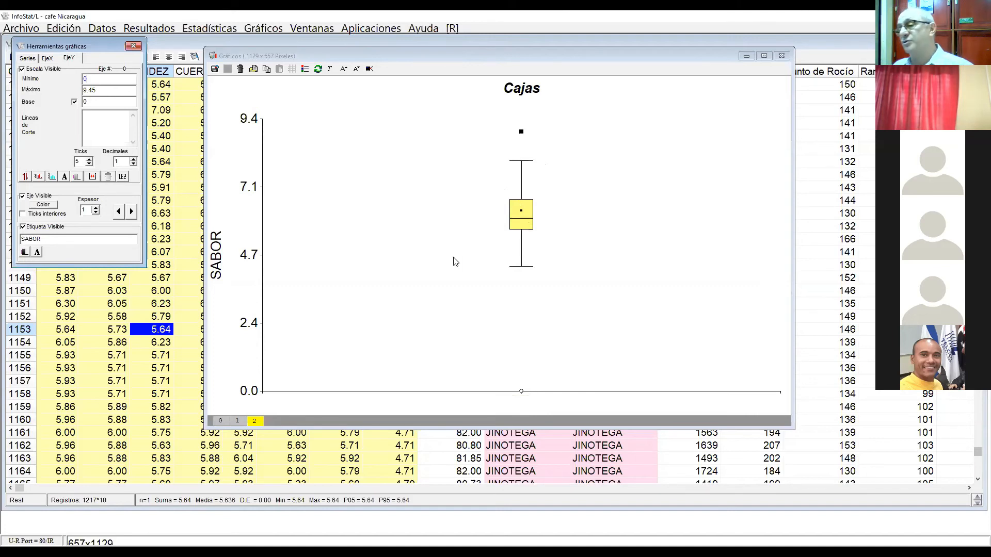
# Step: Compare the Normal-fitted SABOR histogram with the SABOR box plot, alternating between the two charts
pyautogui.click(238, 421)
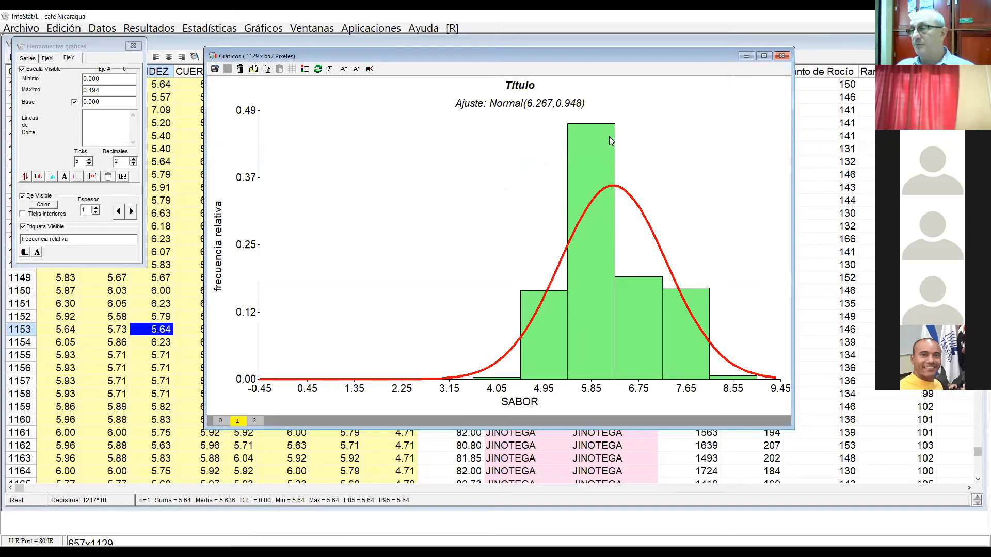
pyautogui.click(254, 421)
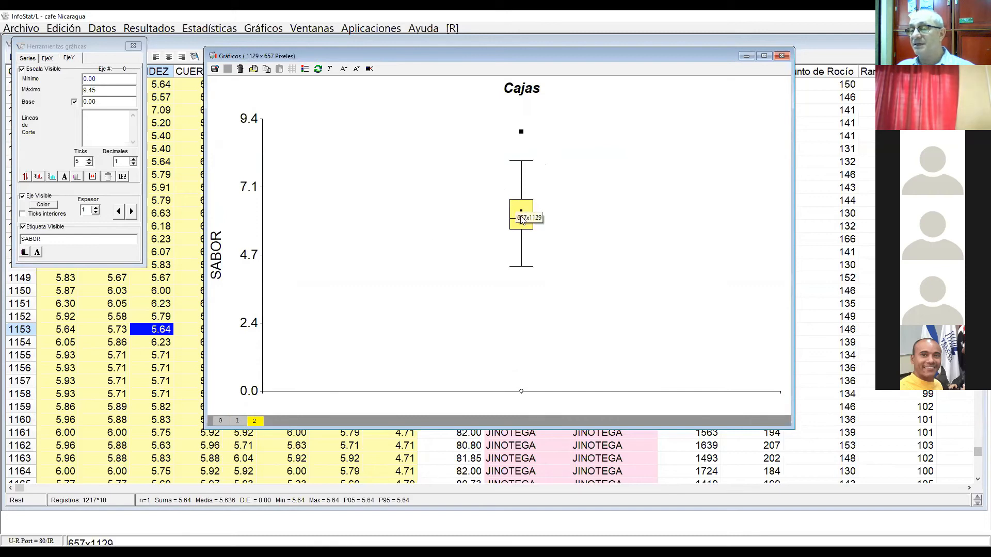
pyautogui.click(238, 420)
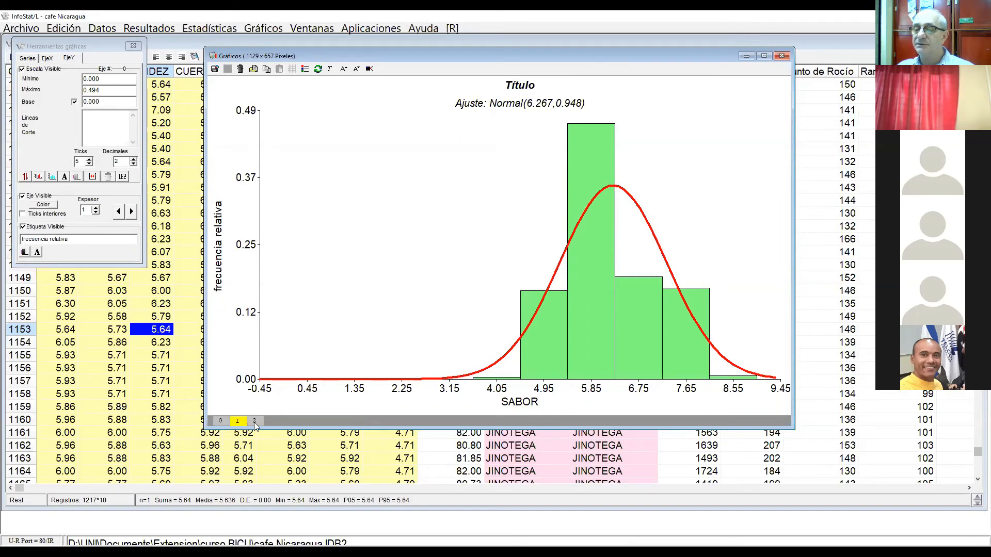
pyautogui.click(255, 421)
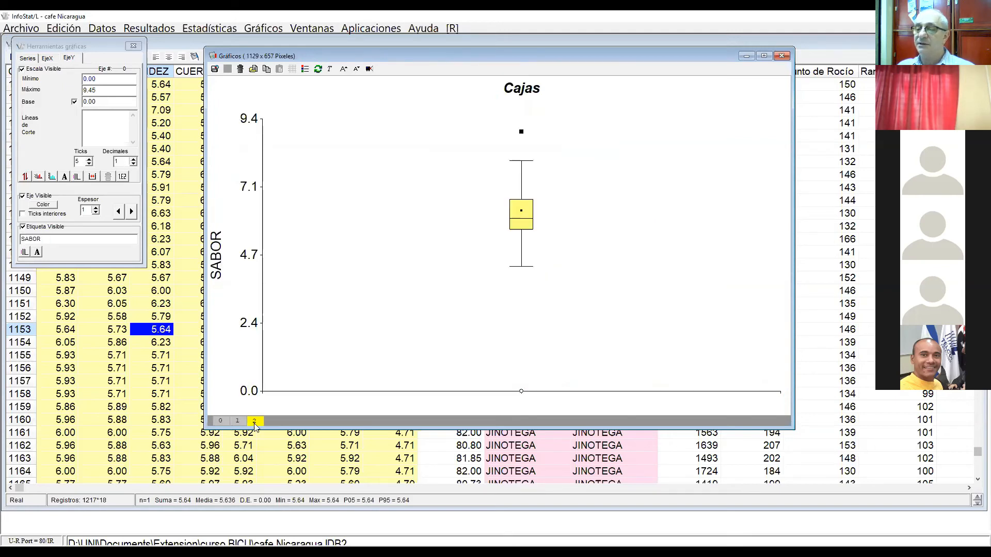
pyautogui.click(239, 422)
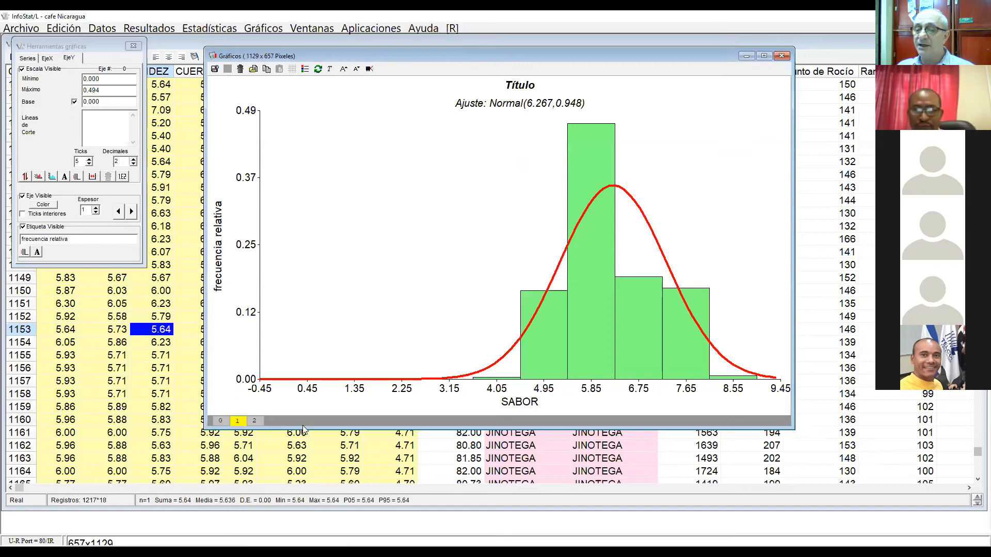
pyautogui.click(254, 422)
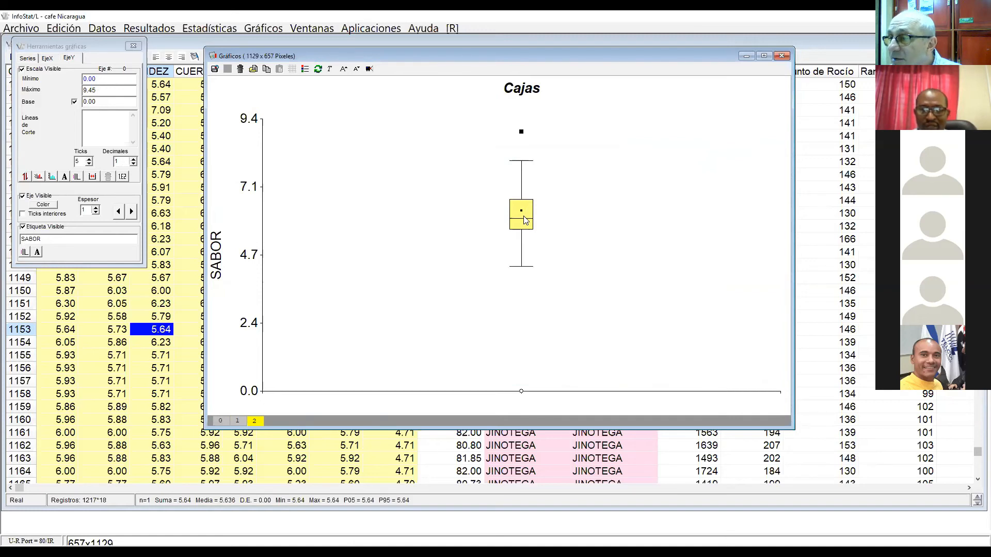
pyautogui.click(240, 422)
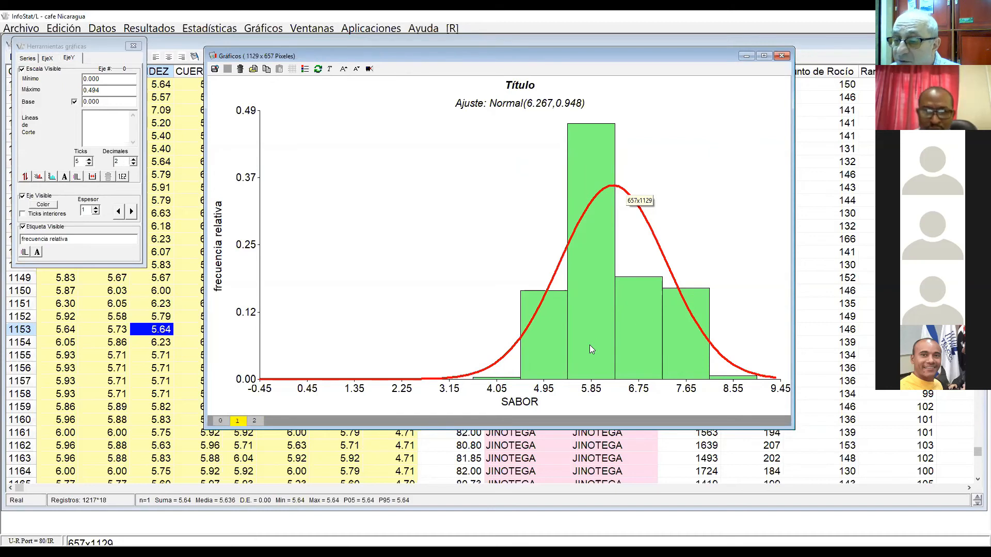
pyautogui.click(256, 421)
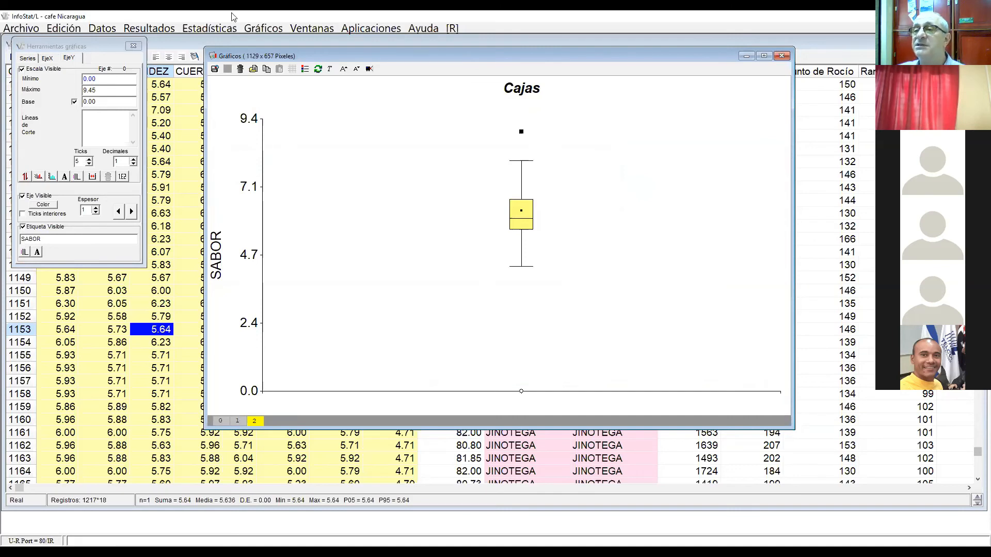
# Step: Create a dot plot of mean SABOR classified by DEPTO, with 95% confidence intervals as the confidence measure
pyautogui.click(273, 31)
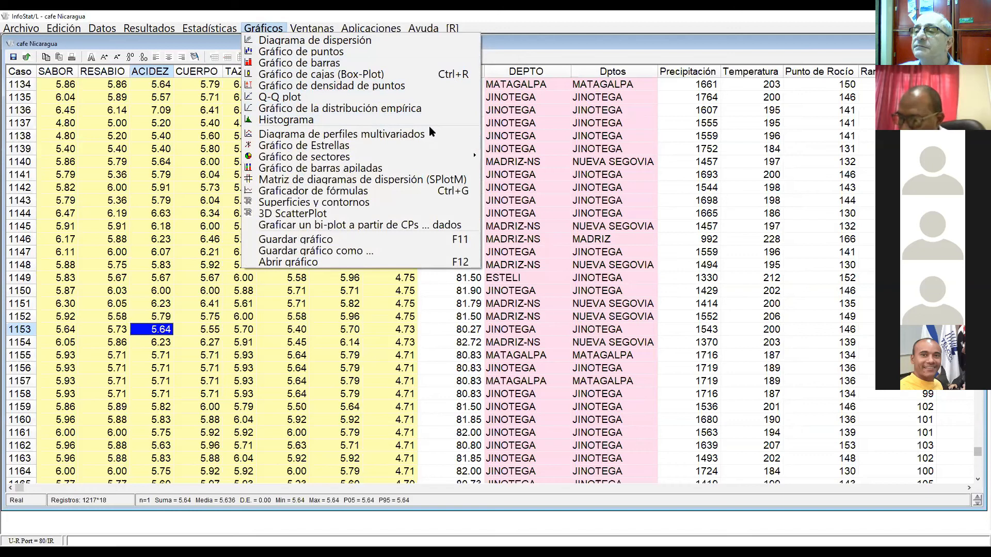
pyautogui.click(279, 52)
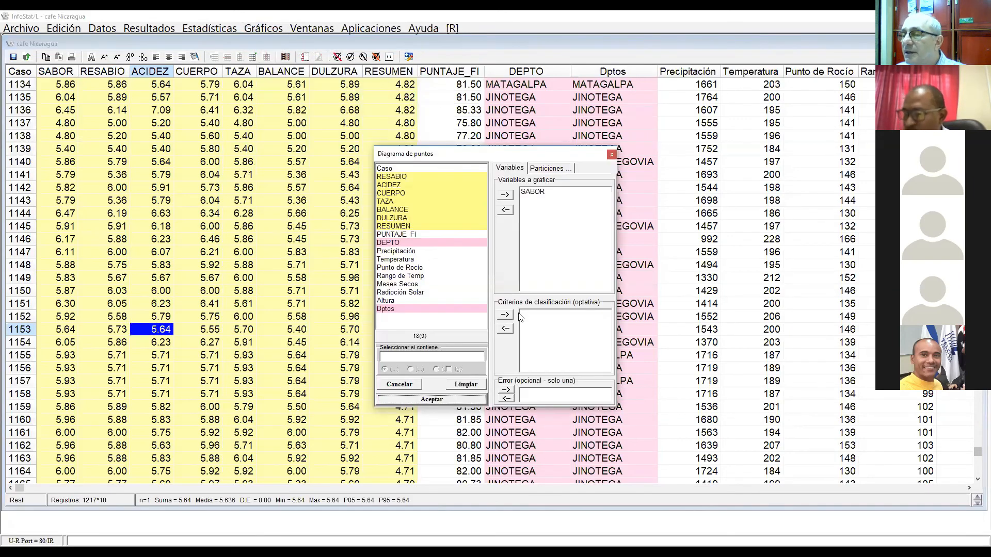
pyautogui.click(461, 385)
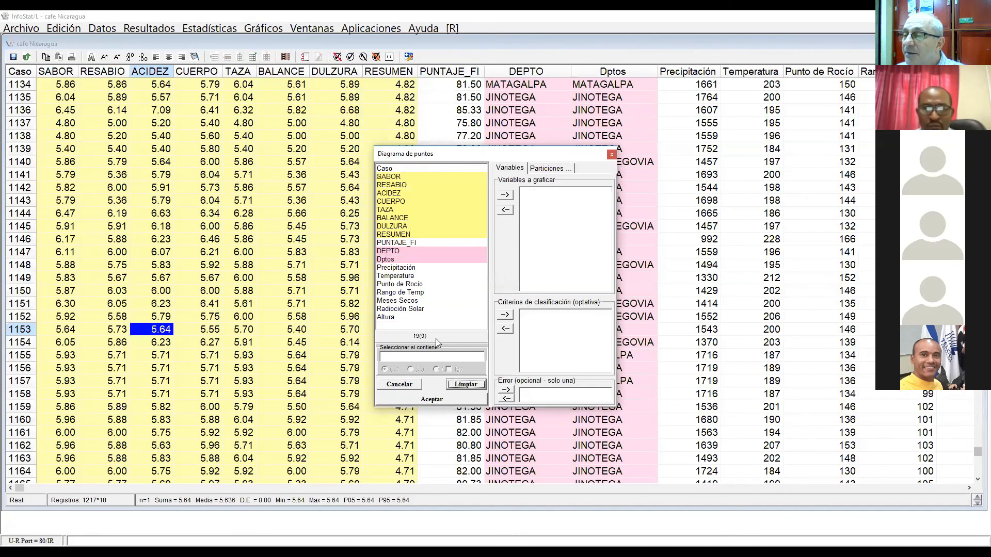
pyautogui.click(389, 177)
pyautogui.click(504, 195)
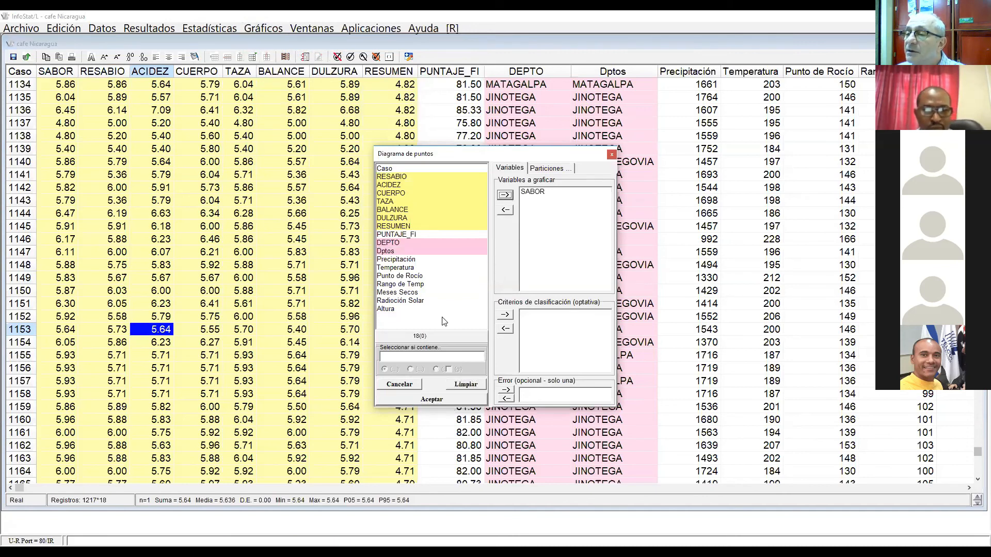
pyautogui.click(405, 243)
pyautogui.click(503, 315)
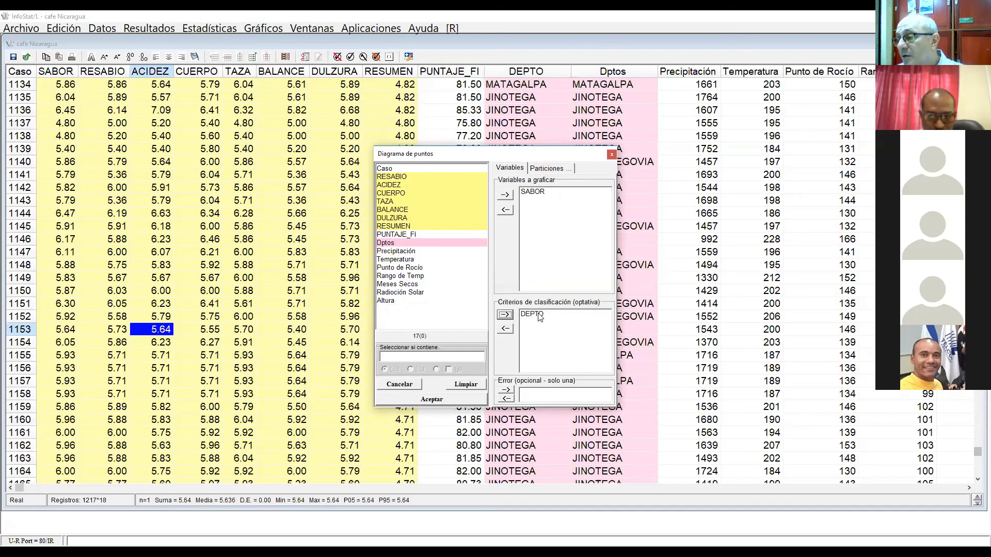
pyautogui.click(430, 400)
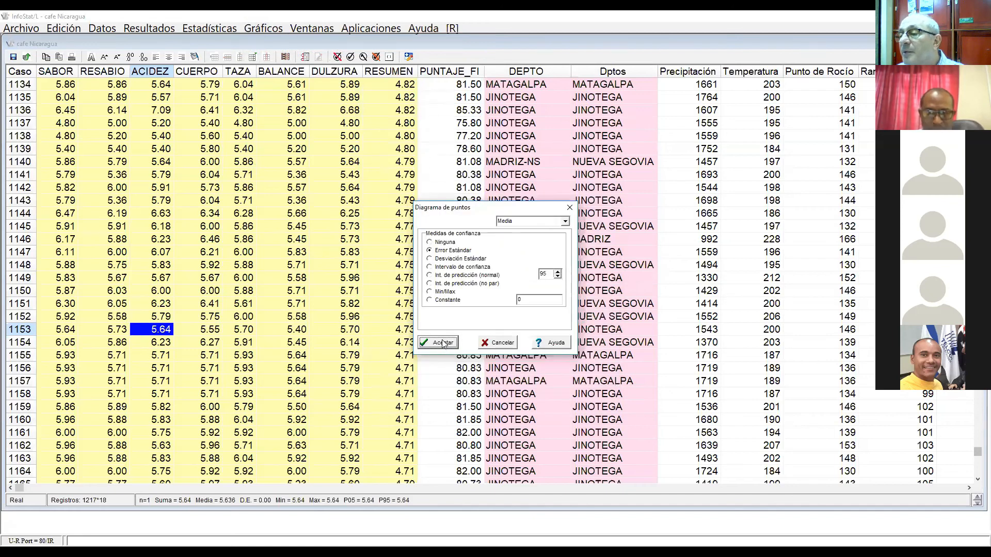
pyautogui.click(434, 268)
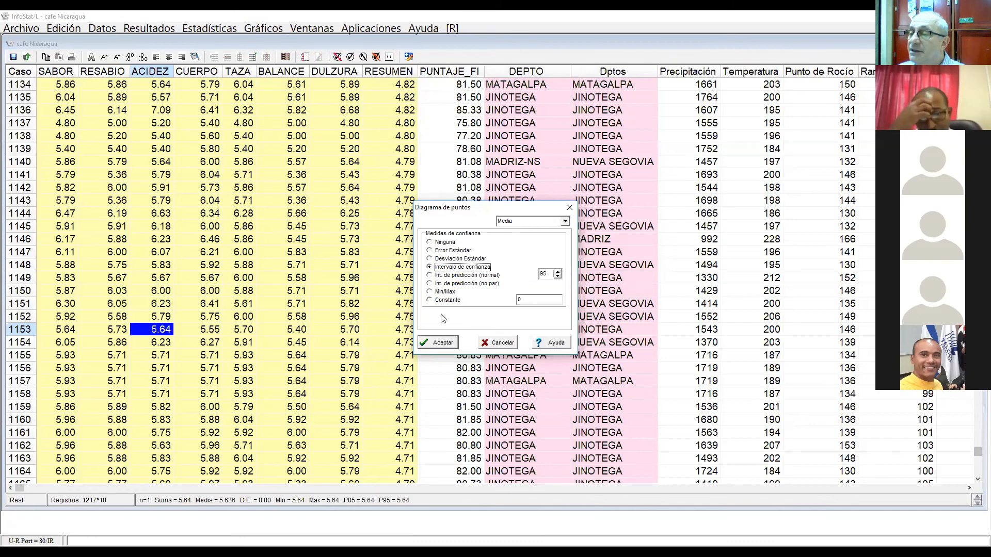
pyautogui.click(437, 344)
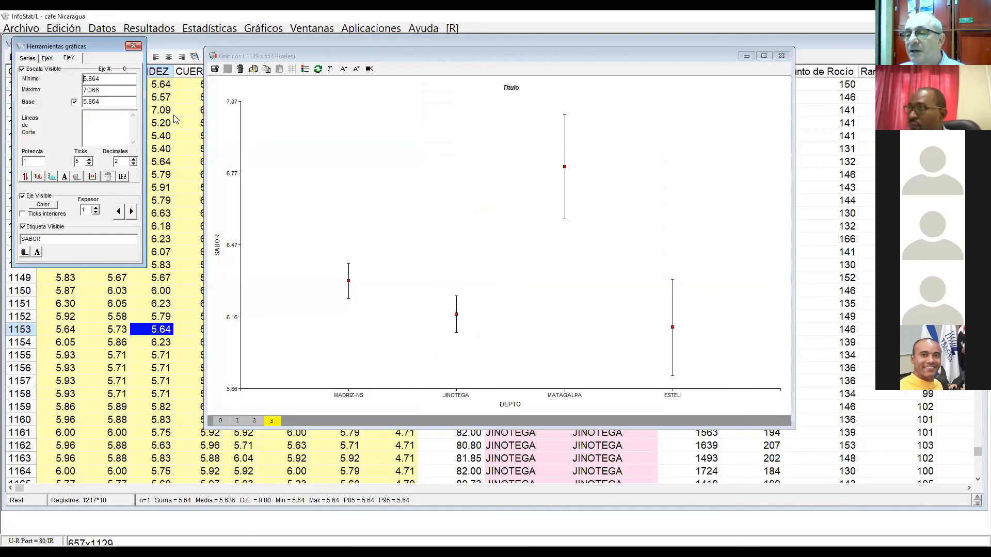
# Step: Show five decimals on the dot plot's SABOR axis and enlarge the chart text four steps
pyautogui.click(133, 159)
pyautogui.click(134, 159)
pyautogui.click(133, 159)
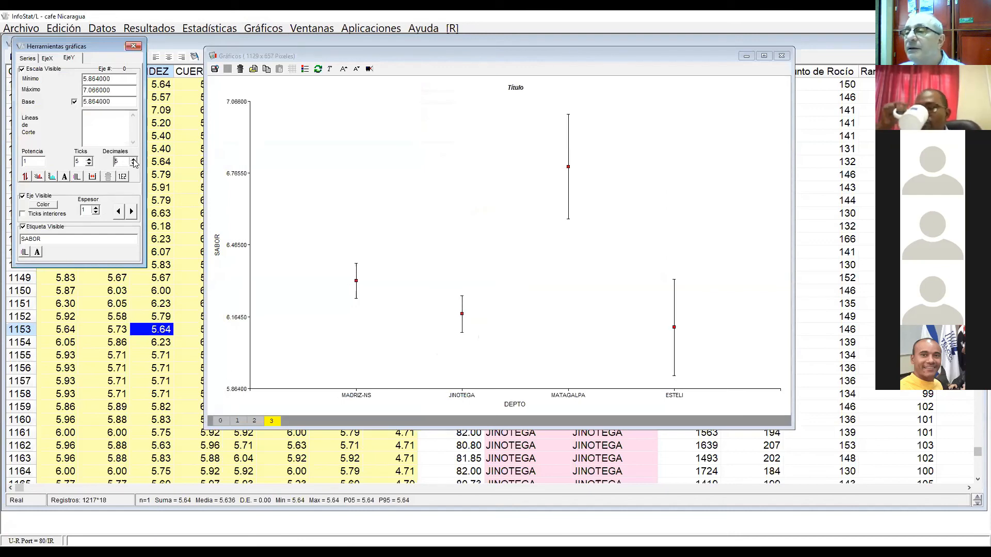
pyautogui.click(343, 69)
pyautogui.click(343, 69)
pyautogui.click(344, 69)
pyautogui.click(343, 69)
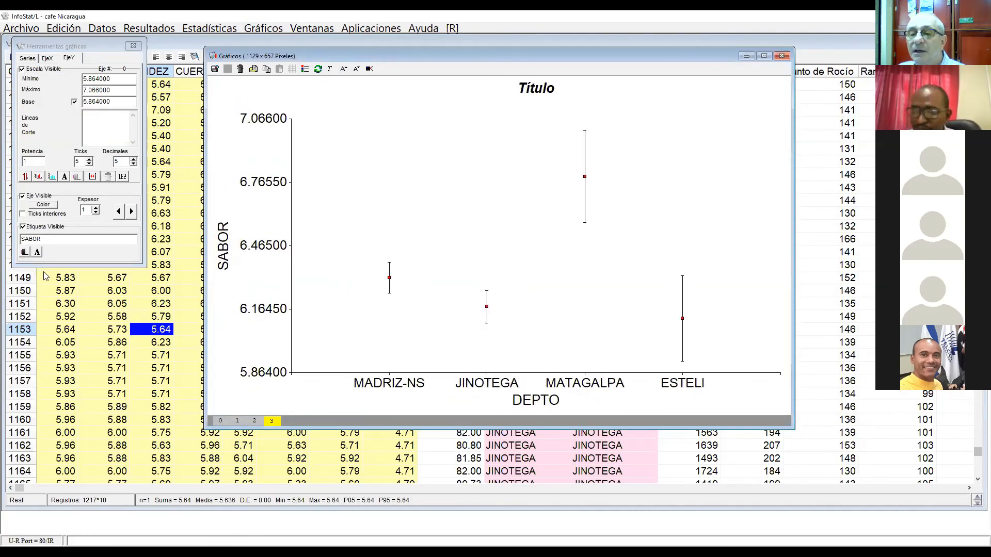
# Step: Change the DEPTO dot plot's title to "Intervalos de confianza"
pyautogui.click(28, 58)
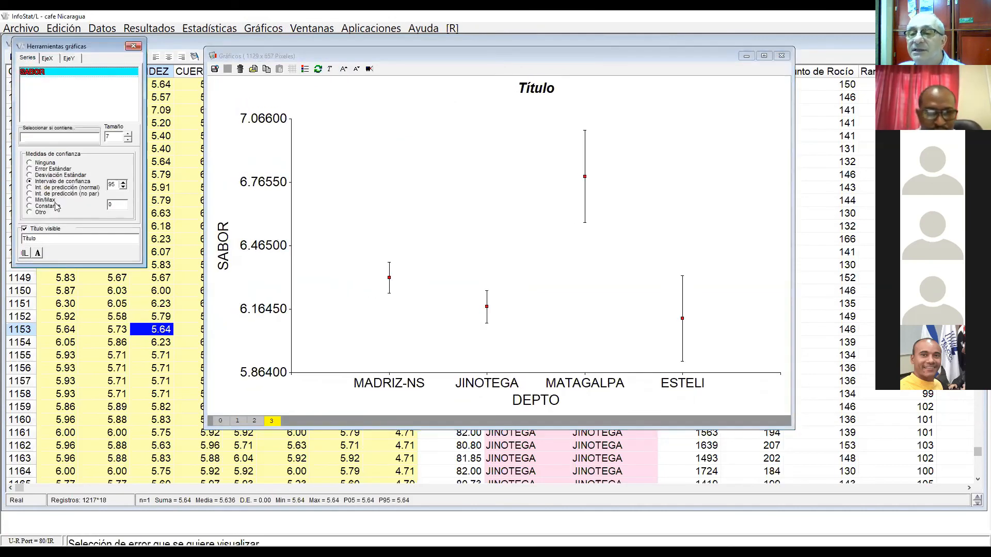
pyautogui.doubleClick(51, 238)
pyautogui.write('Intervalos d')
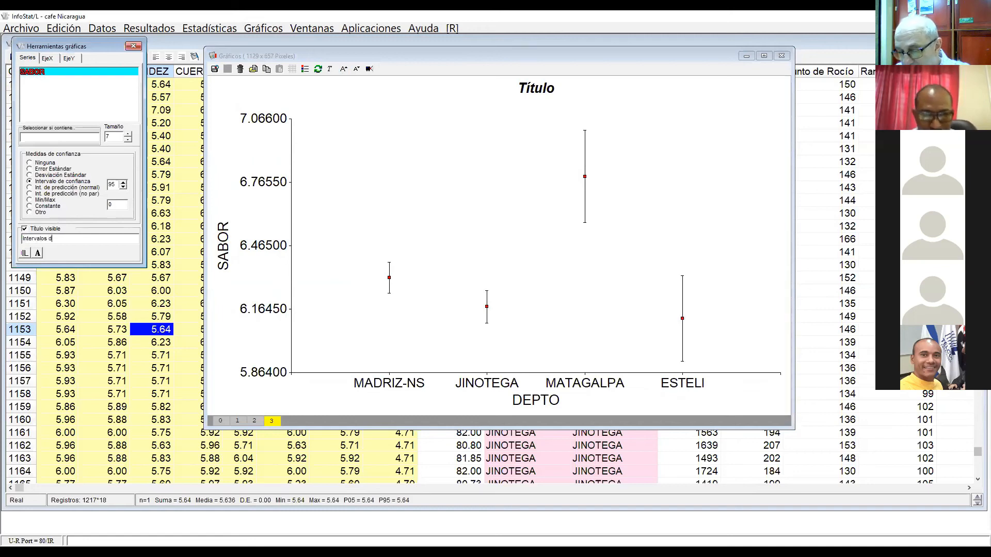
pyautogui.write('fianza')
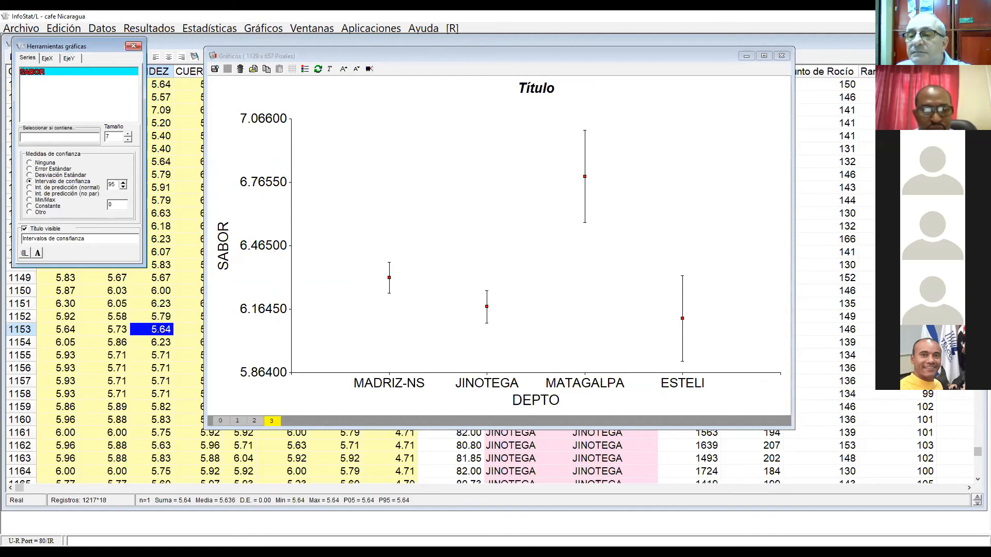
pyautogui.press('Return')
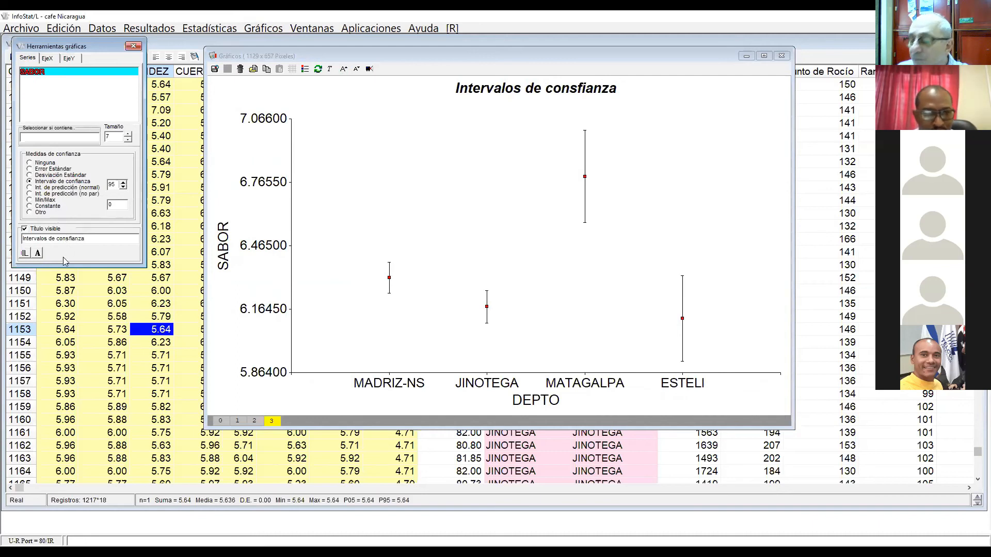
pyautogui.press('Return')
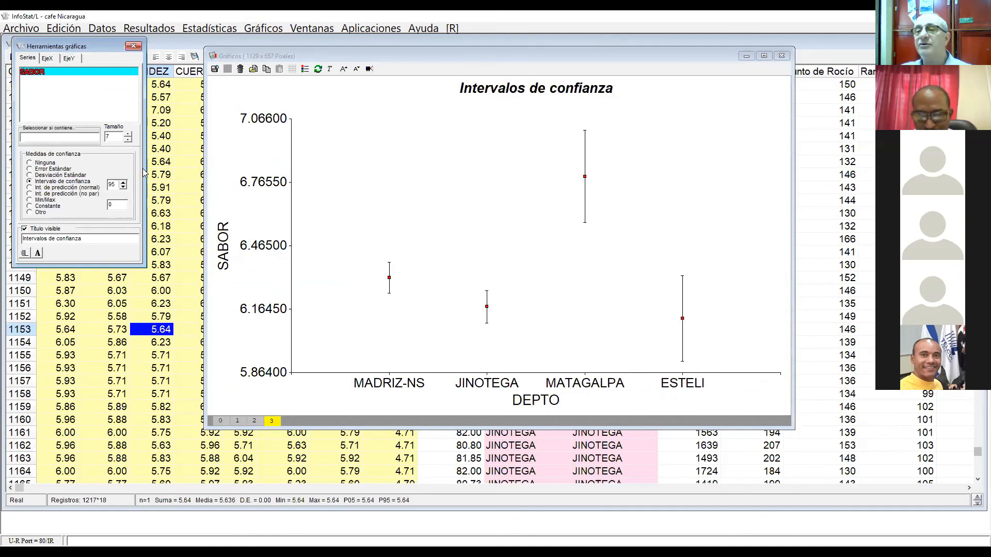
# Step: Increase the SABOR series size to 13 to enlarge the mean markers in the dot plot
pyautogui.click(128, 135)
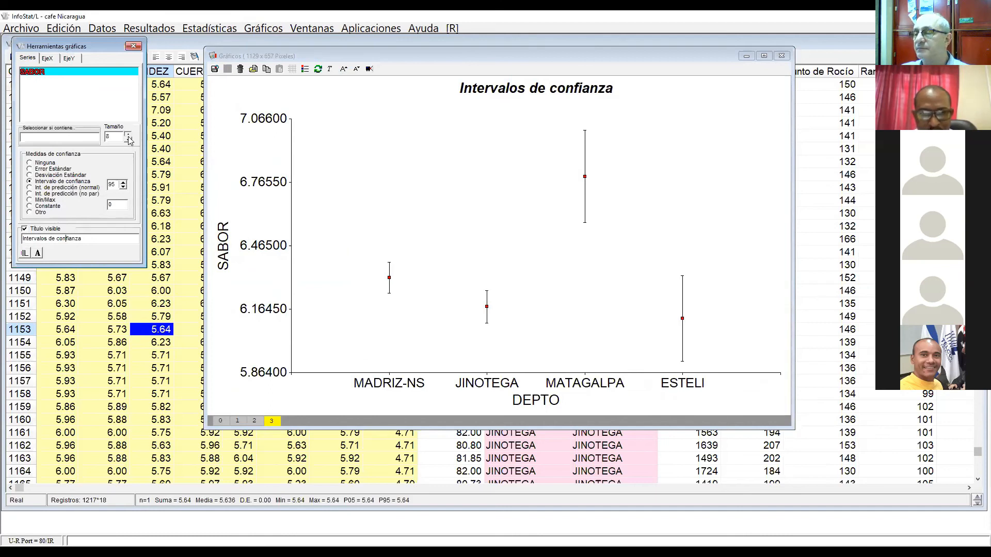
pyautogui.click(128, 136)
pyautogui.click(128, 136)
pyautogui.click(129, 135)
pyautogui.click(130, 136)
pyautogui.click(128, 140)
pyautogui.click(129, 139)
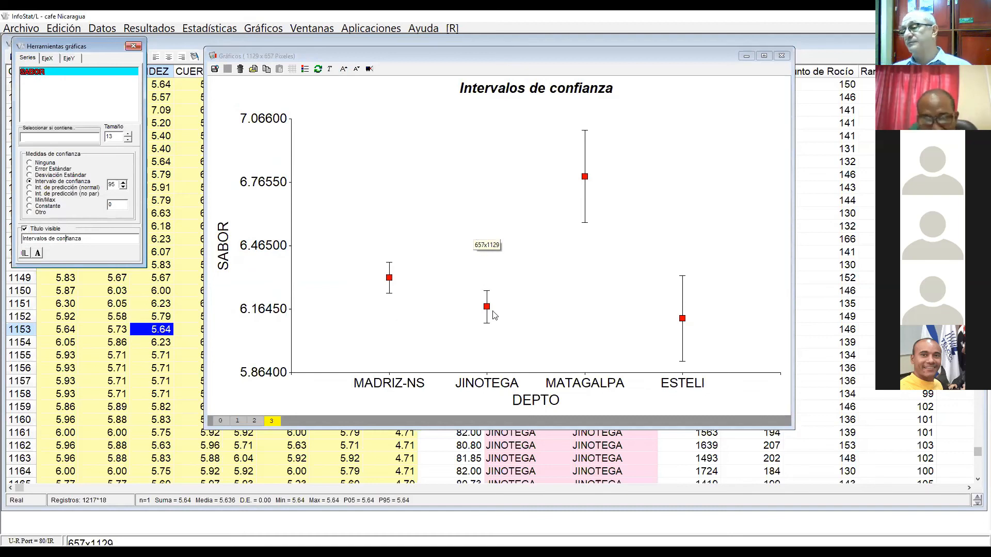
pyautogui.click(323, 355)
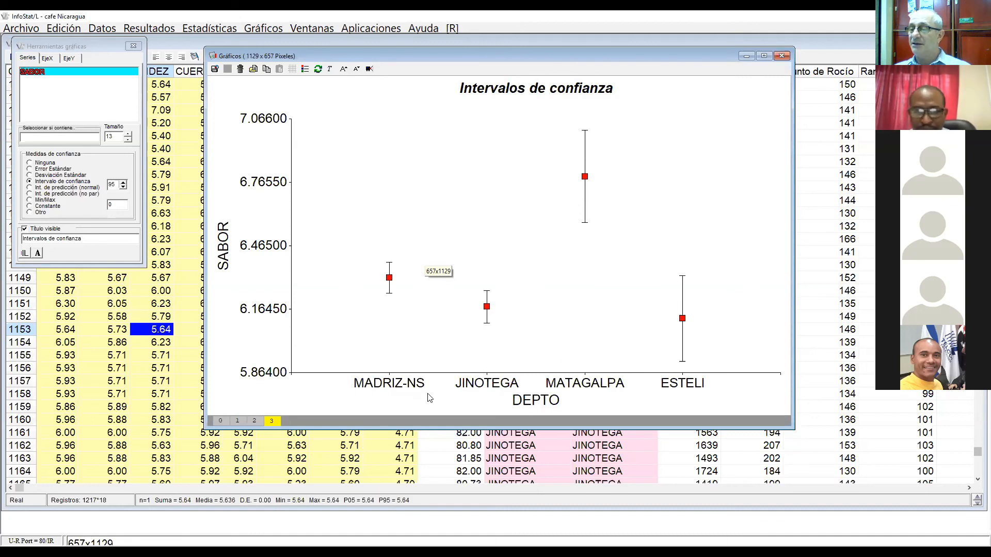
# Step: Create another dot plot of mean SABOR classified by Dptos instead of DEPTO, with 95% confidence intervals
pyautogui.click(497, 465)
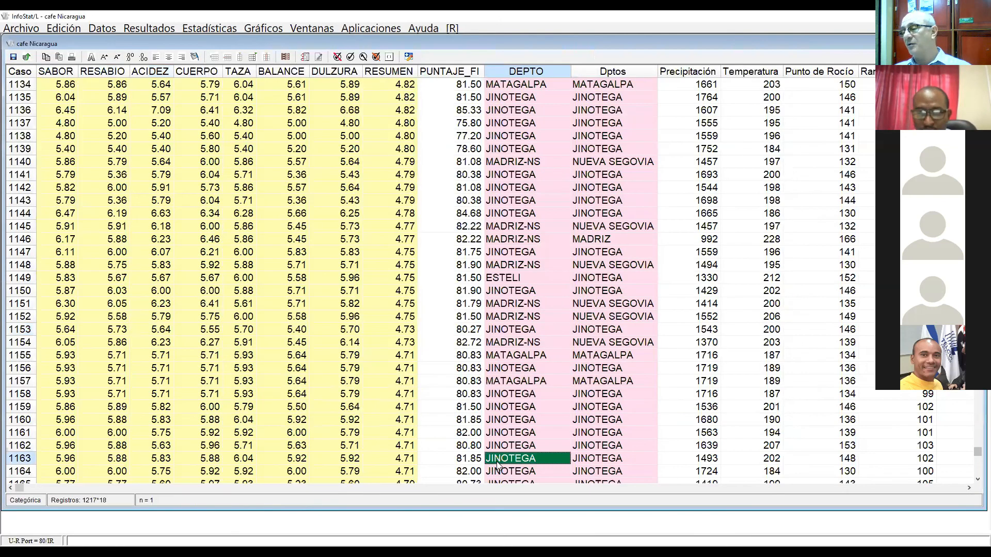
pyautogui.click(611, 71)
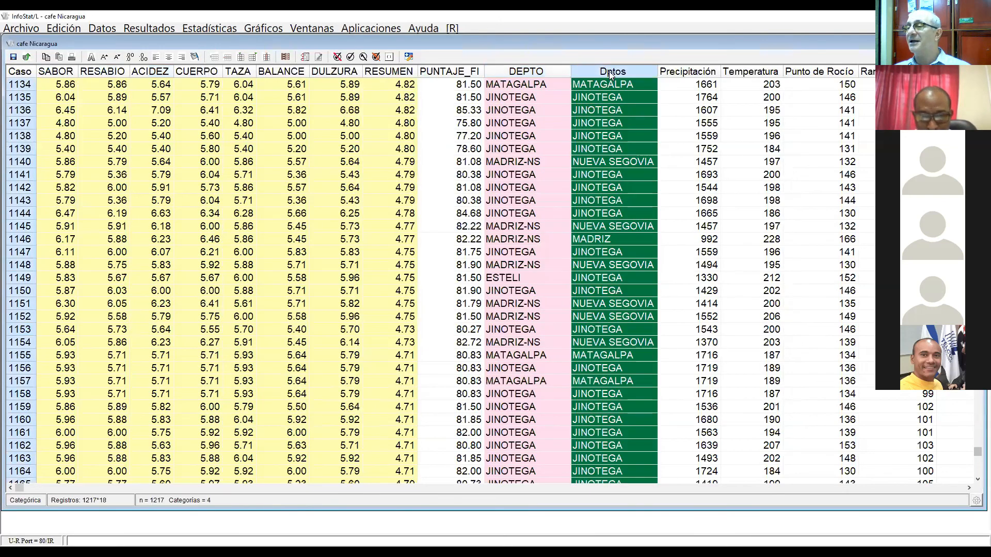
pyautogui.click(264, 28)
pyautogui.click(283, 56)
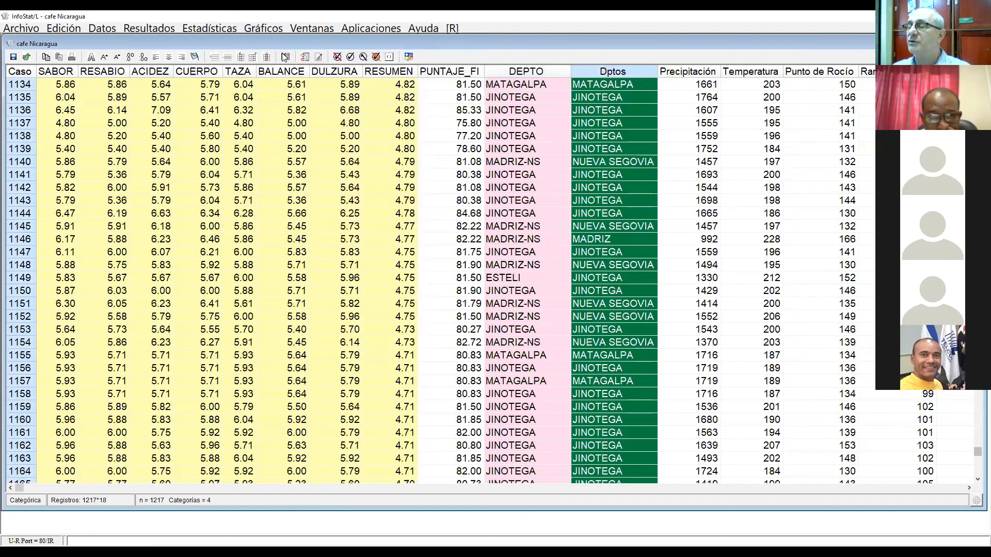
pyautogui.click(532, 312)
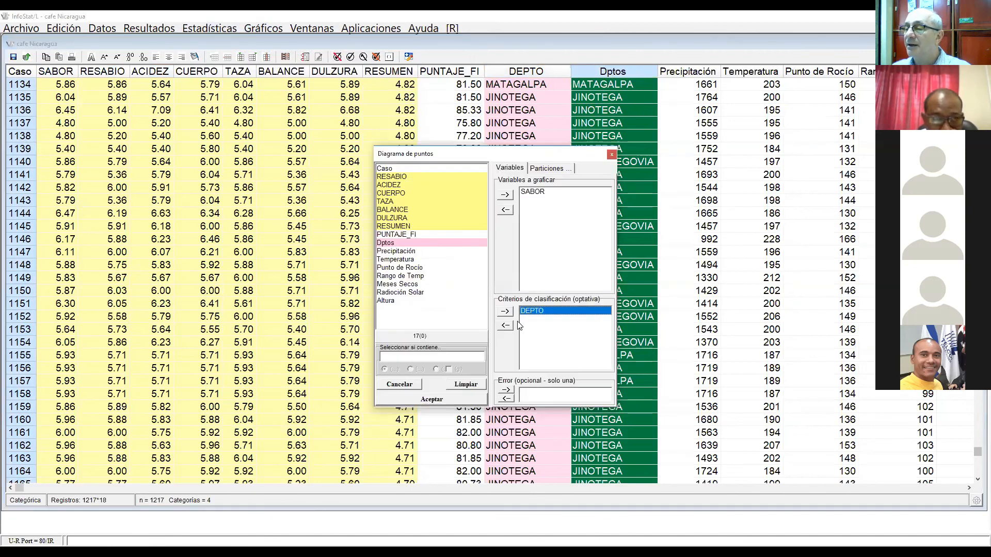
pyautogui.click(505, 325)
pyautogui.click(403, 242)
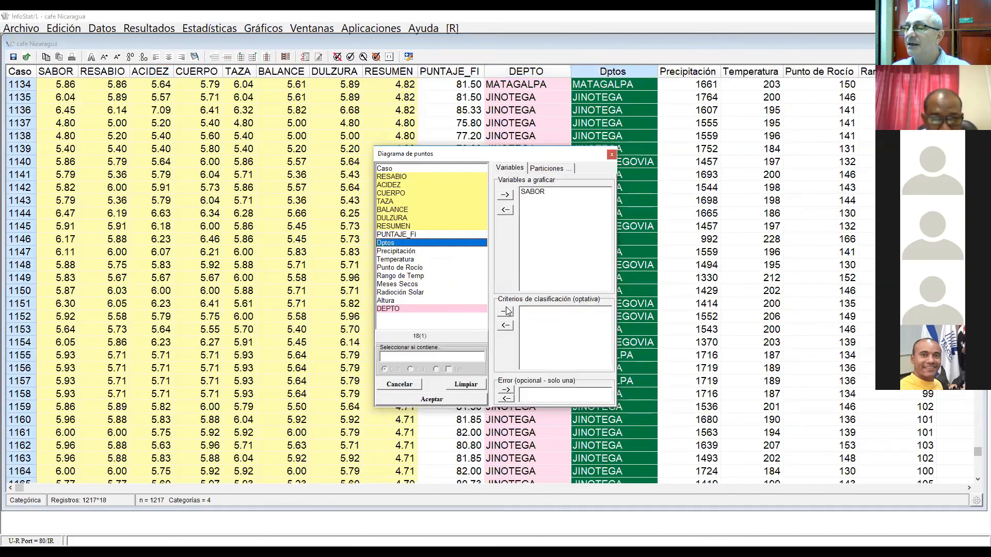
pyautogui.click(506, 311)
pyautogui.click(433, 401)
pyautogui.click(430, 268)
pyautogui.click(445, 343)
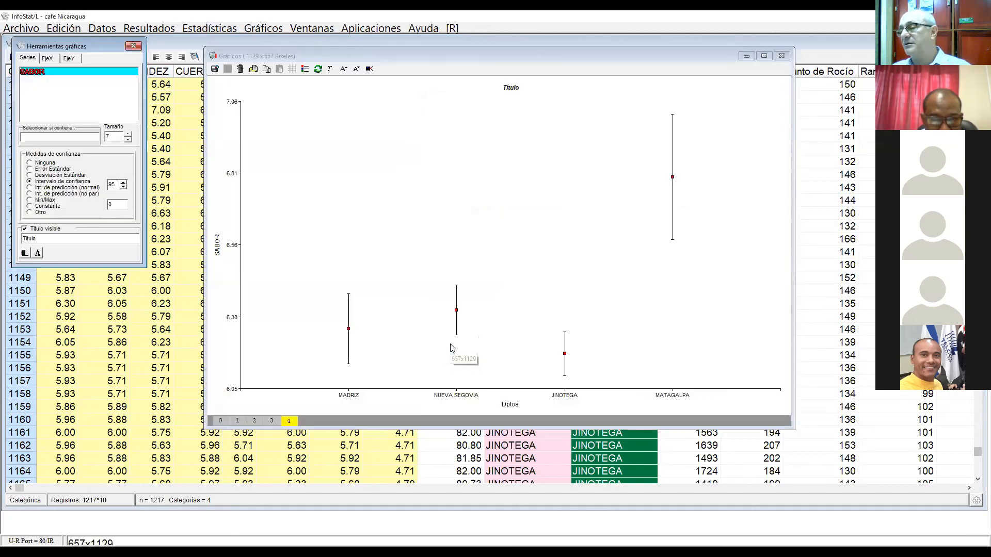
# Step: Enlarge all the text in the Dptos dot plot by five steps
pyautogui.click(343, 70)
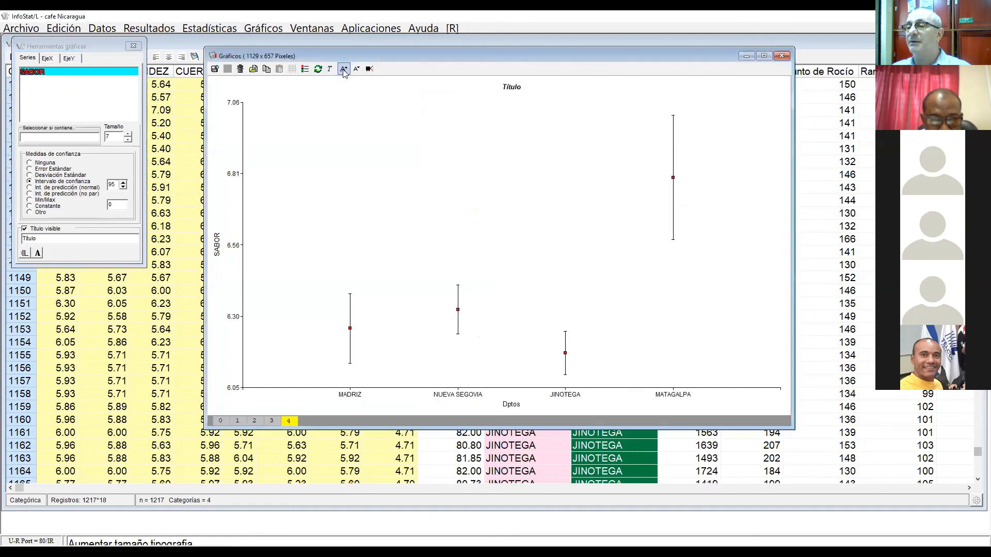
pyautogui.click(343, 69)
pyautogui.click(343, 69)
pyautogui.click(344, 69)
pyautogui.click(343, 69)
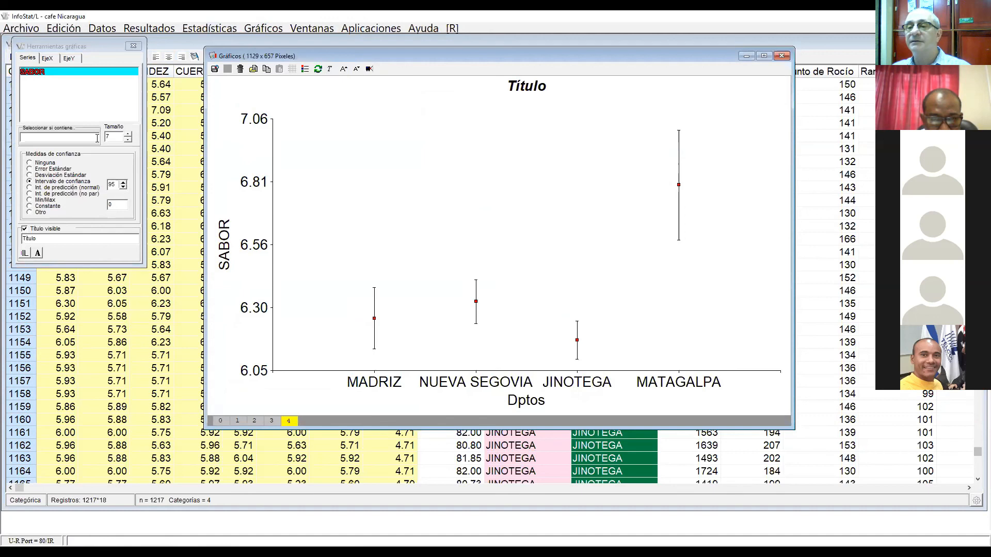
# Step: Increase the SABOR series size to 15 to enlarge the mean markers in the Dptos dot plot
pyautogui.click(128, 134)
pyautogui.click(128, 134)
pyautogui.click(128, 134)
pyautogui.click(128, 134)
pyautogui.click(128, 133)
pyautogui.click(128, 134)
pyautogui.click(128, 134)
pyautogui.click(128, 134)
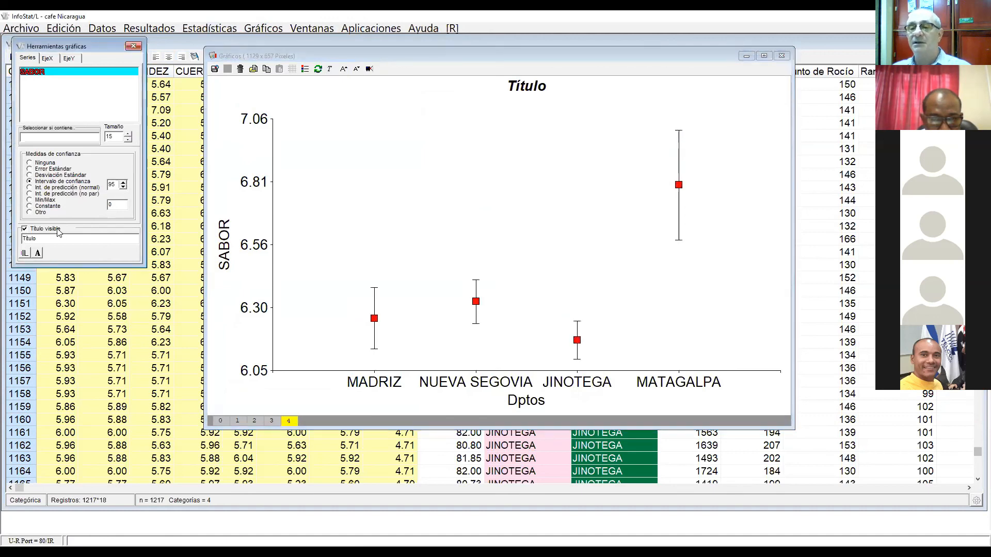
# Step: Title the Dptos dot plot "Intervalos de Confianza" and show one decimal on its SABOR axis
pyautogui.moveTo(44, 238); pyautogui.dragTo(5, 234)
pyautogui.write('I')
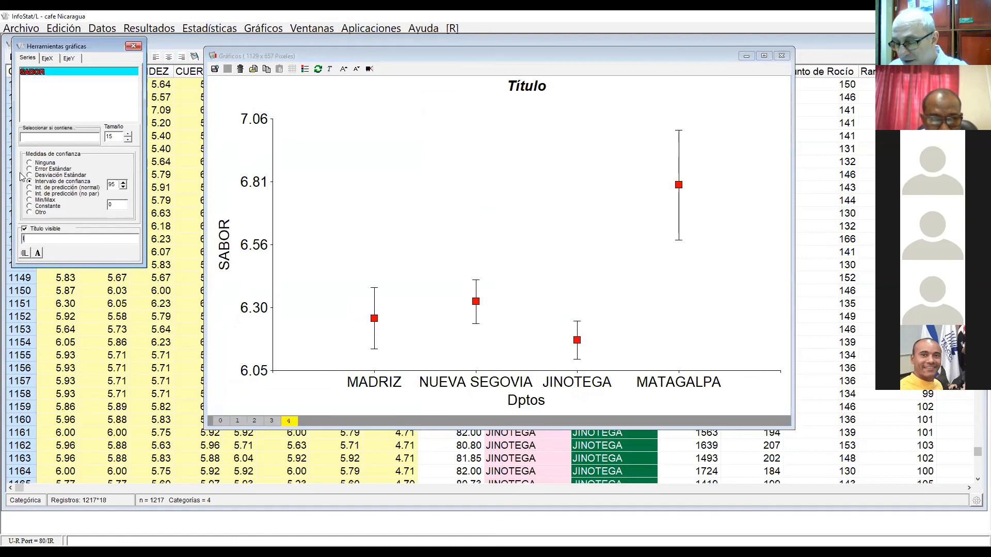
pyautogui.write('ntervalos ')
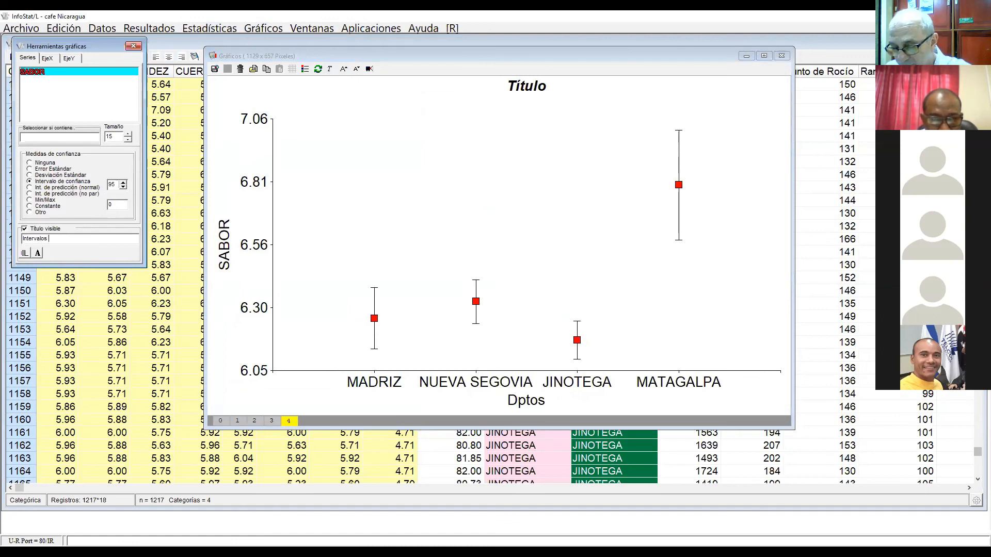
pyautogui.write('de Confianza')
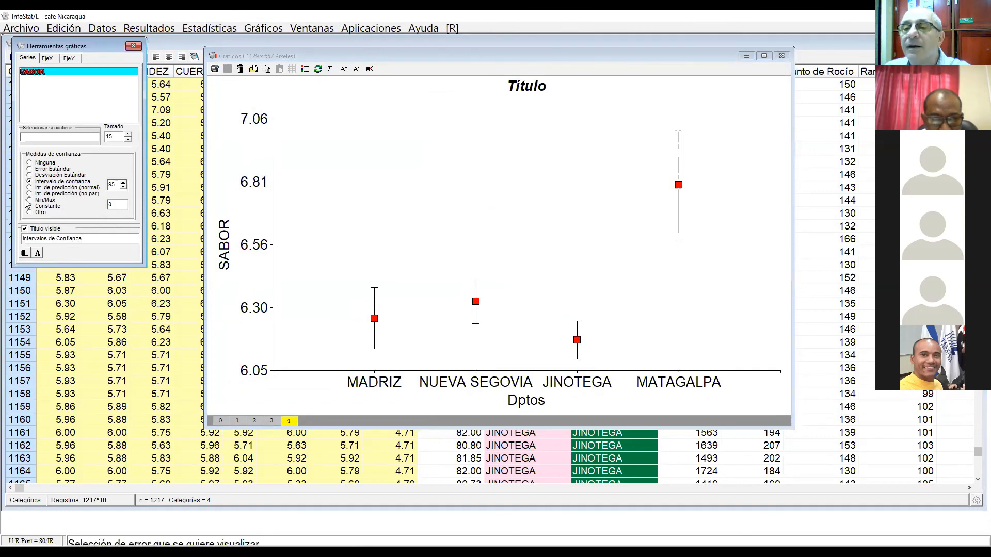
pyautogui.press('Return')
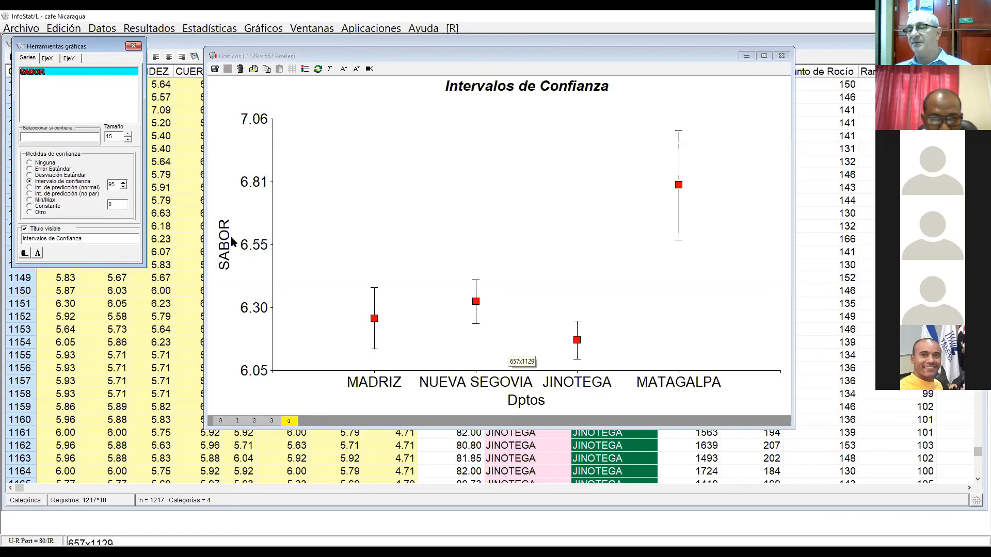
pyautogui.click(70, 59)
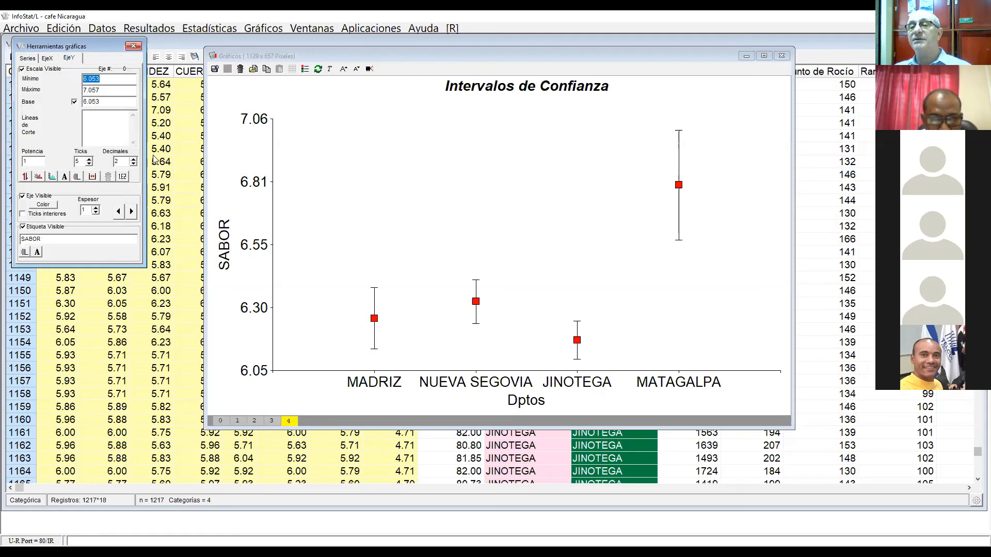
pyautogui.click(134, 164)
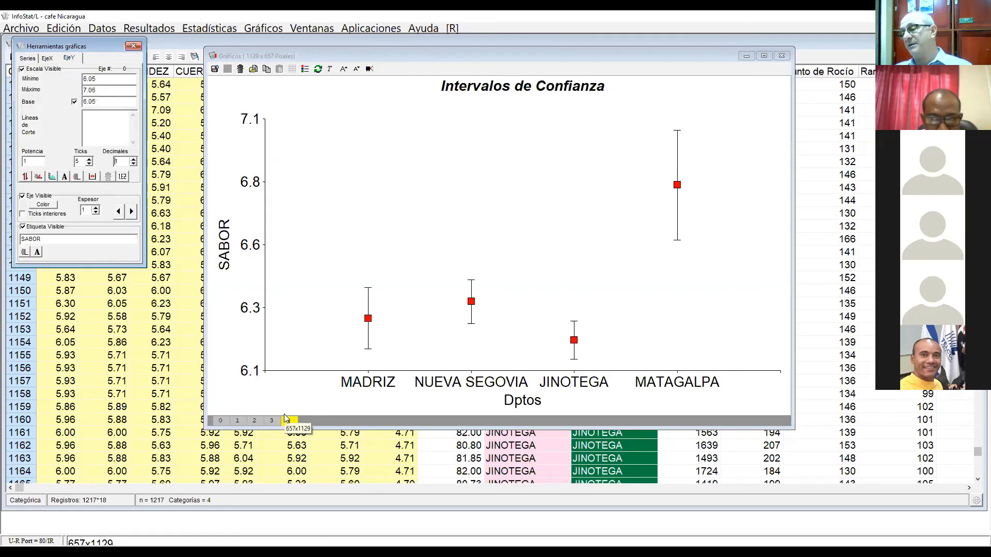